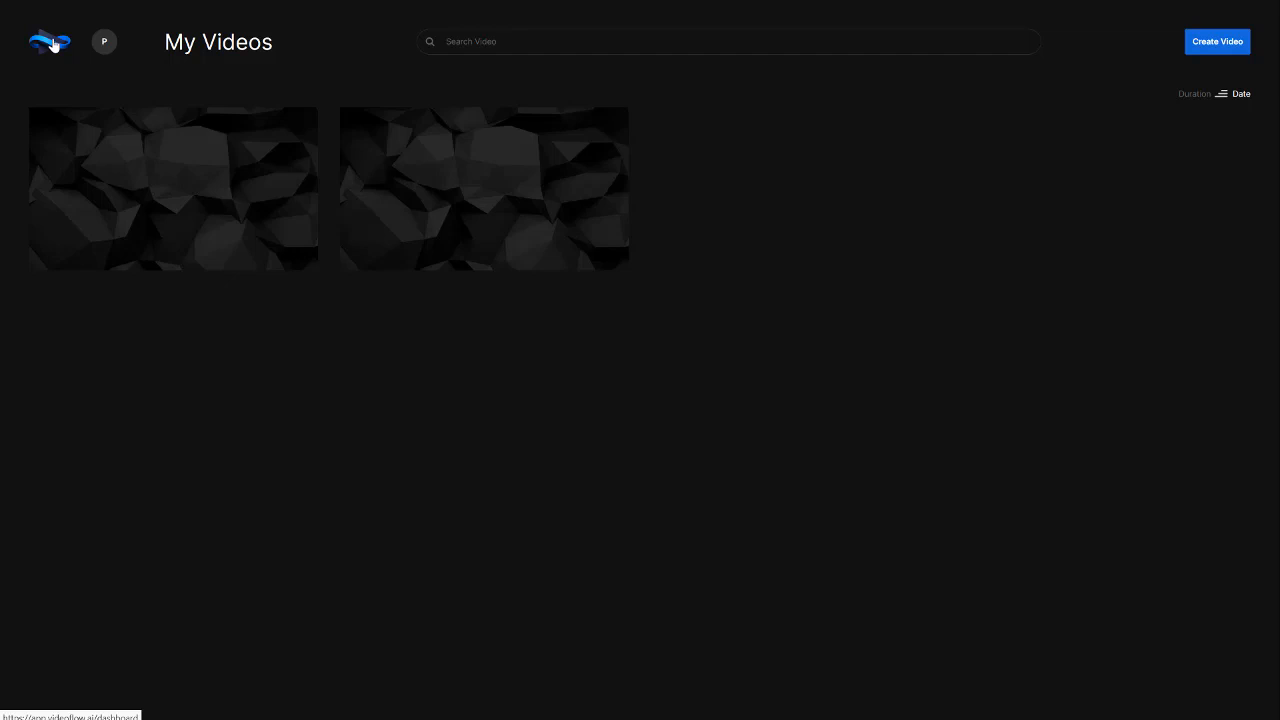
mouse_move(309, 174)
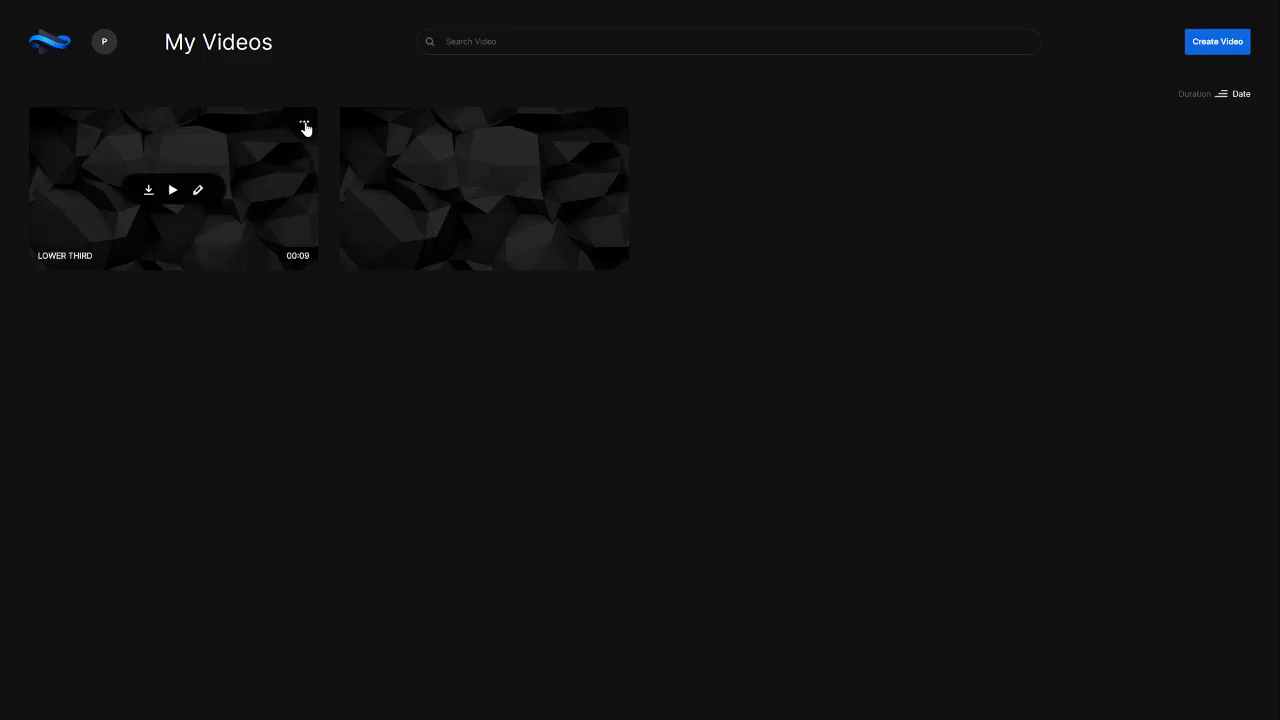
left_click(304, 125)
left_click(305, 127)
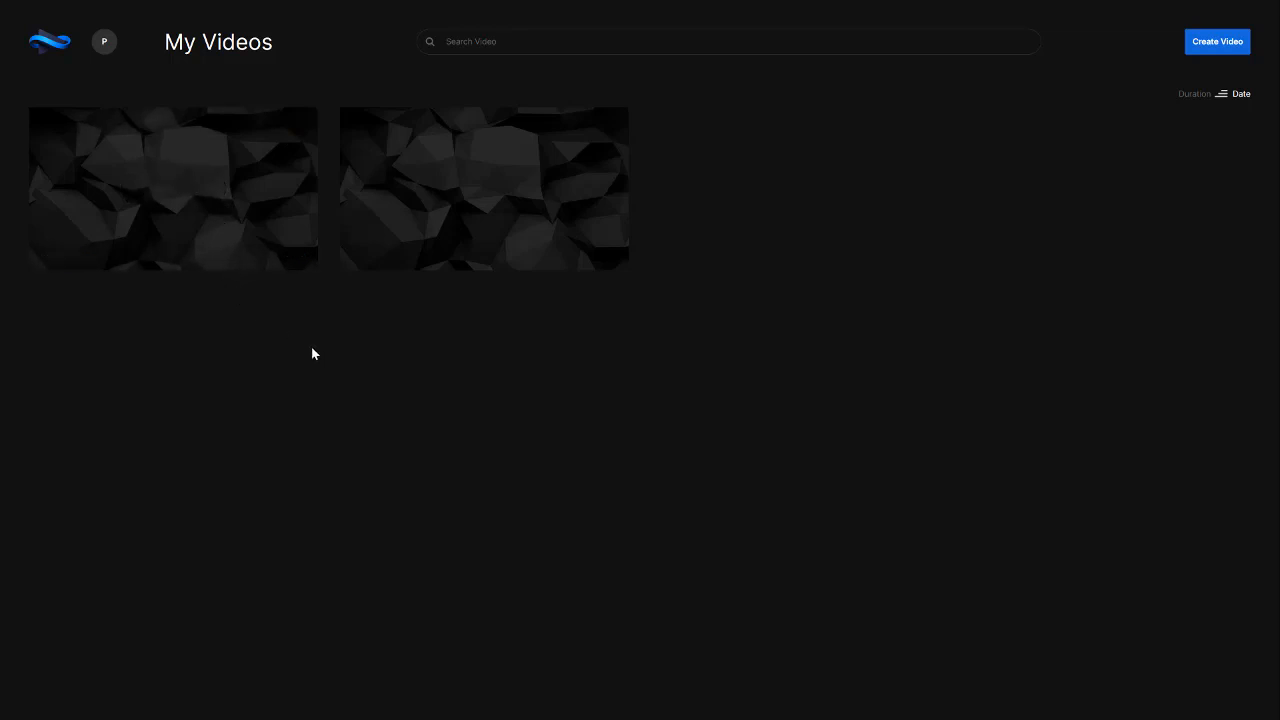
Start creating a new video from the LOWER THIRD template
left_click(1226, 44)
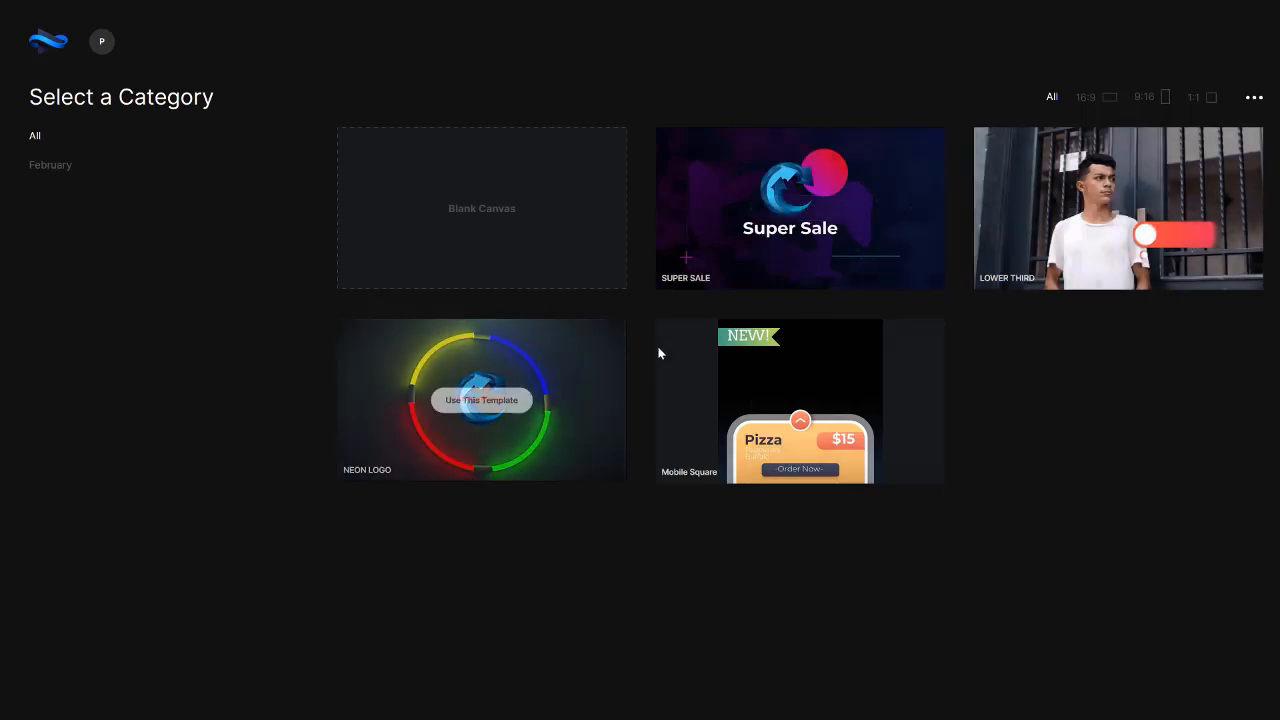
mouse_move(746, 399)
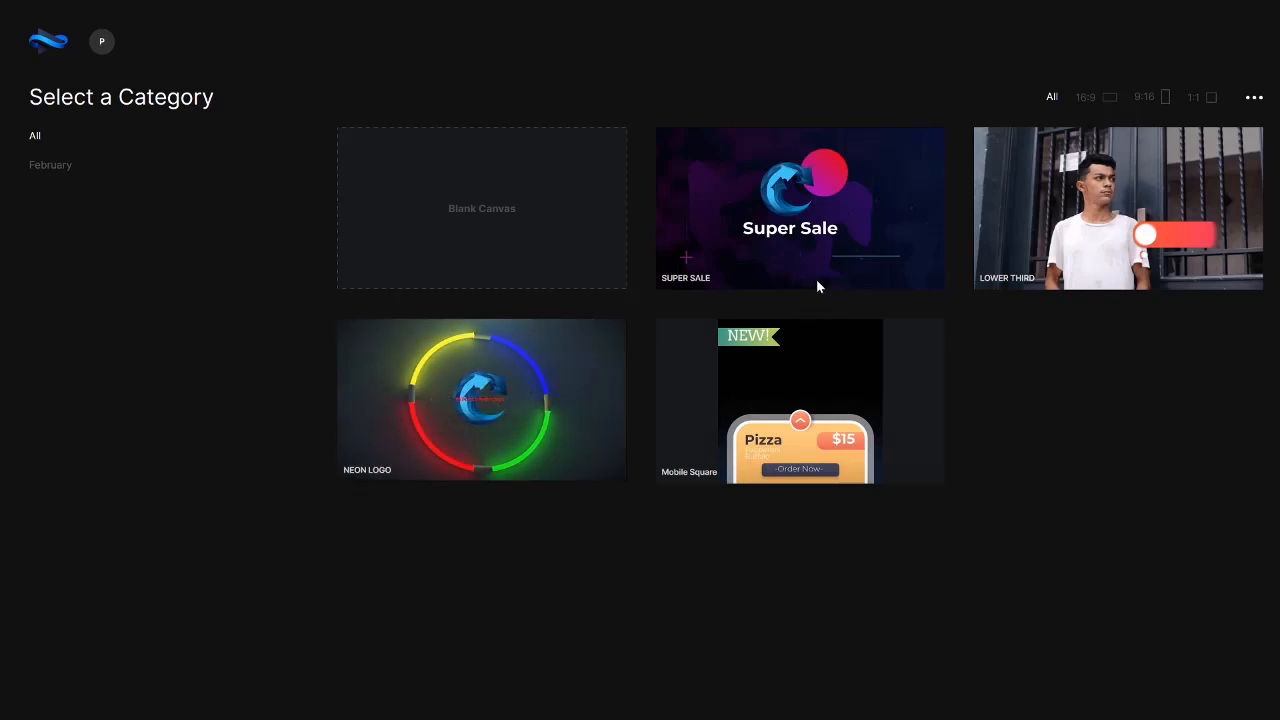
mouse_move(474, 423)
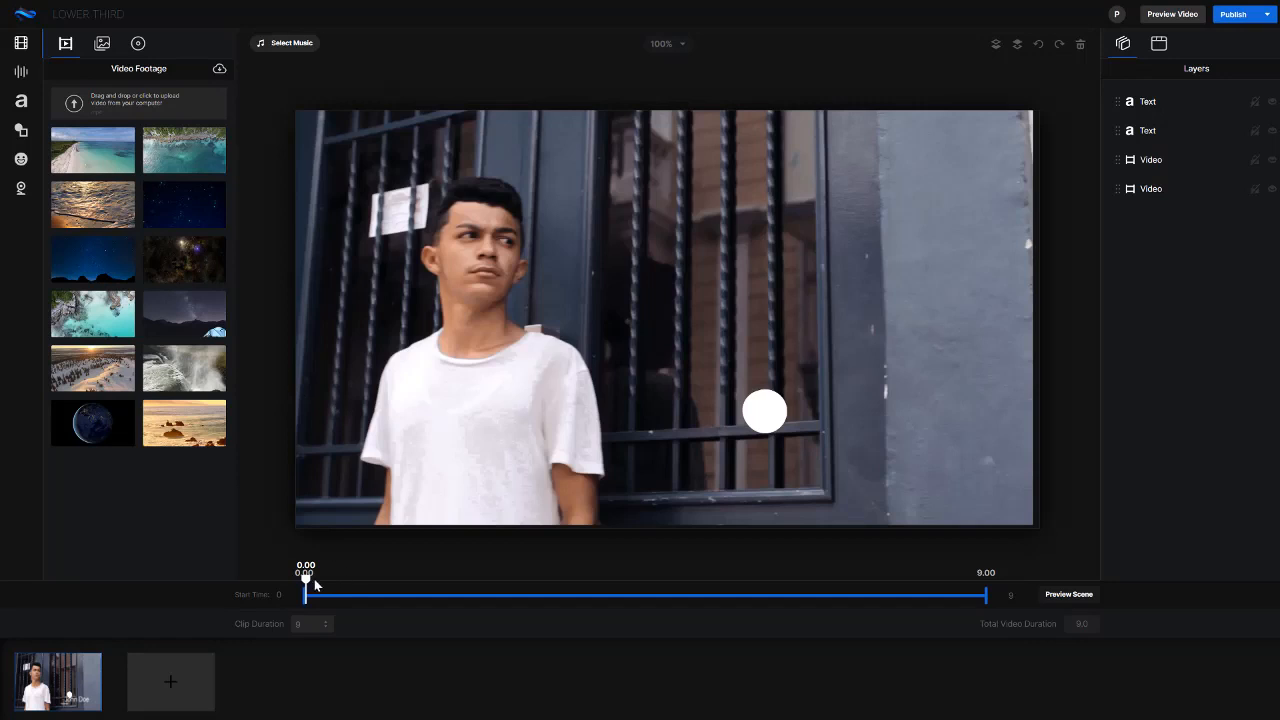
Scrub through the first scene and add a second scene after it
mouse_move(327, 578)
left_mouse_down()
mouse_move(623, 589)
mouse_move(851, 578)
mouse_move(405, 561)
mouse_move(346, 584)
left_mouse_up()
left_click(940, 580)
left_click(181, 687)
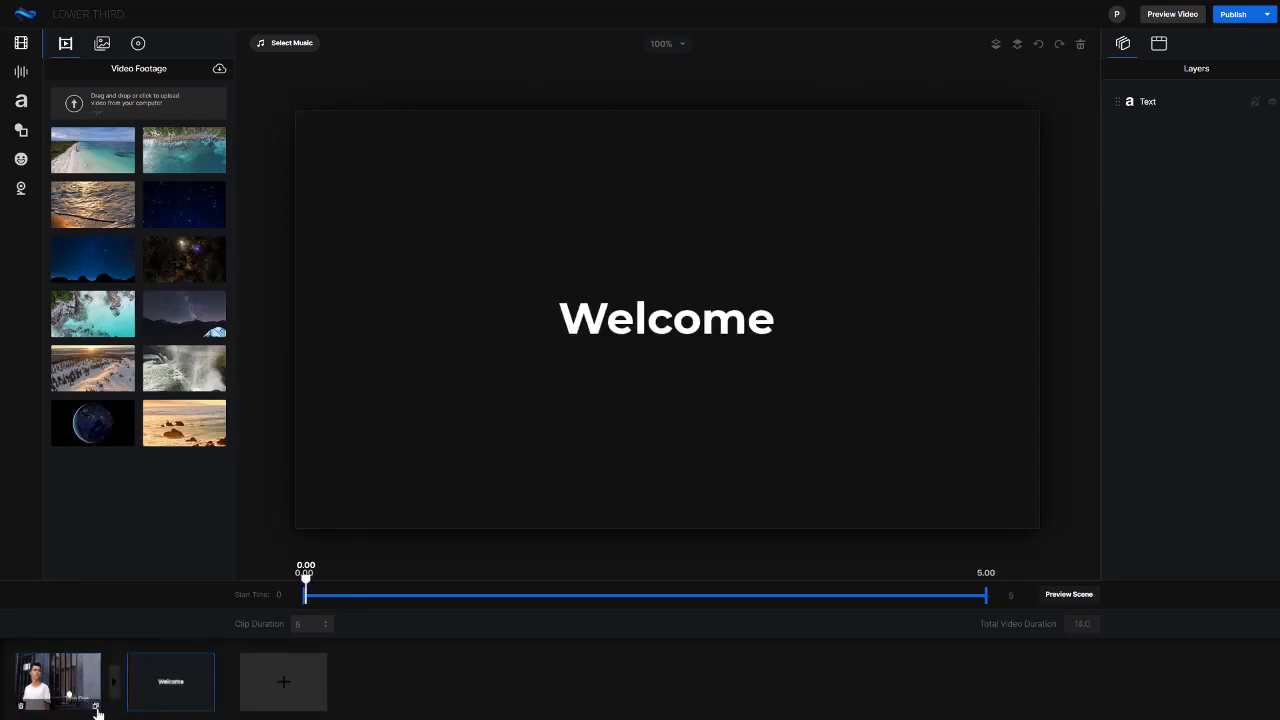
Inspect the Welcome text's style settings in the second scene and switch between the two scenes
left_click(657, 316)
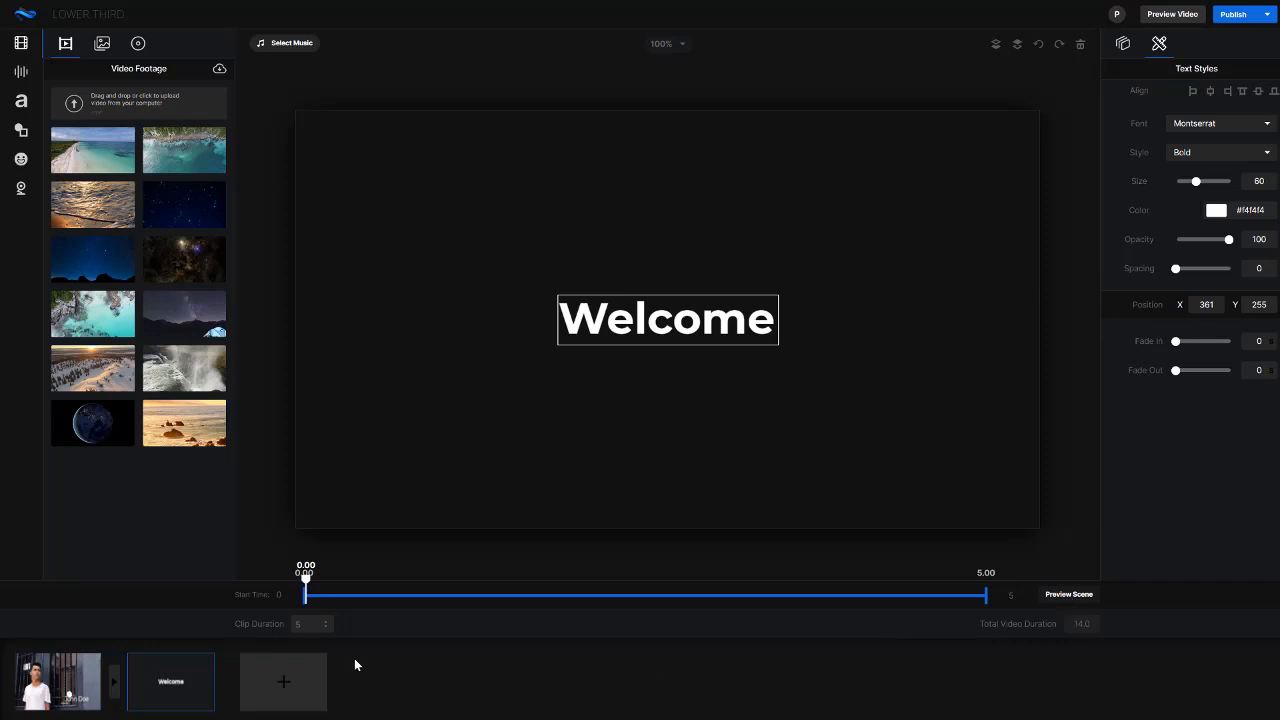
left_click(43, 678)
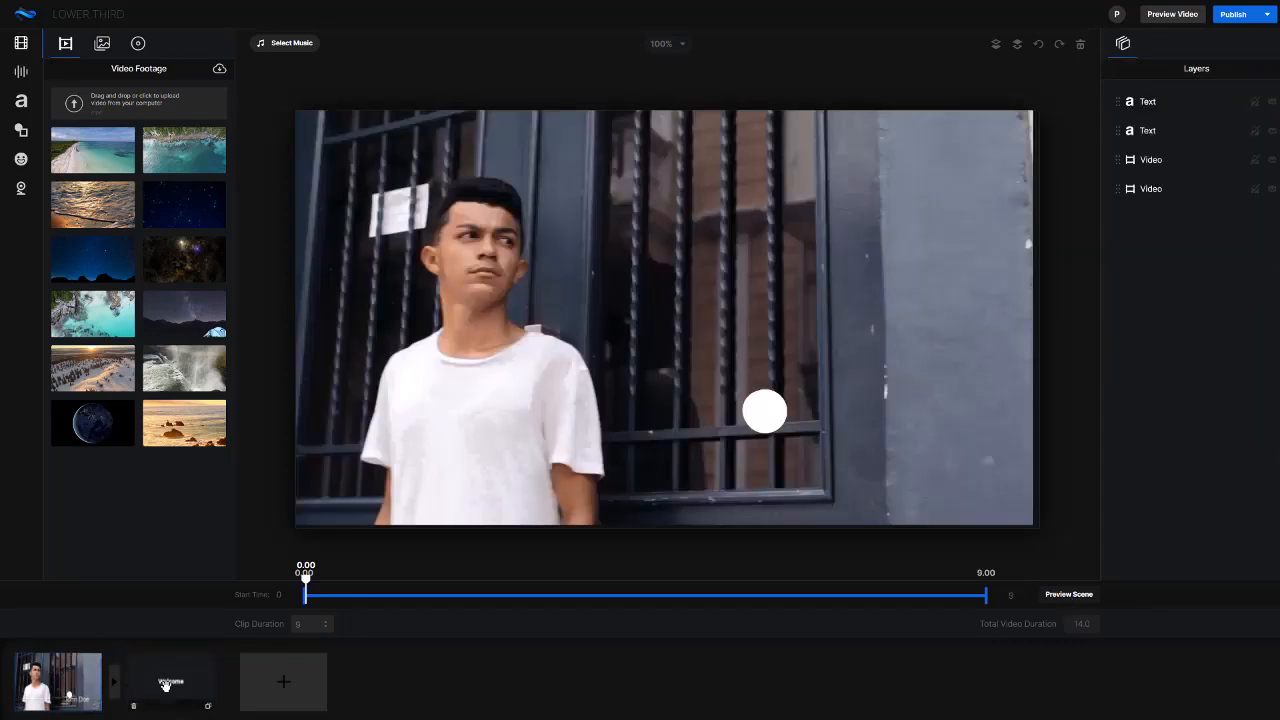
left_click(166, 685)
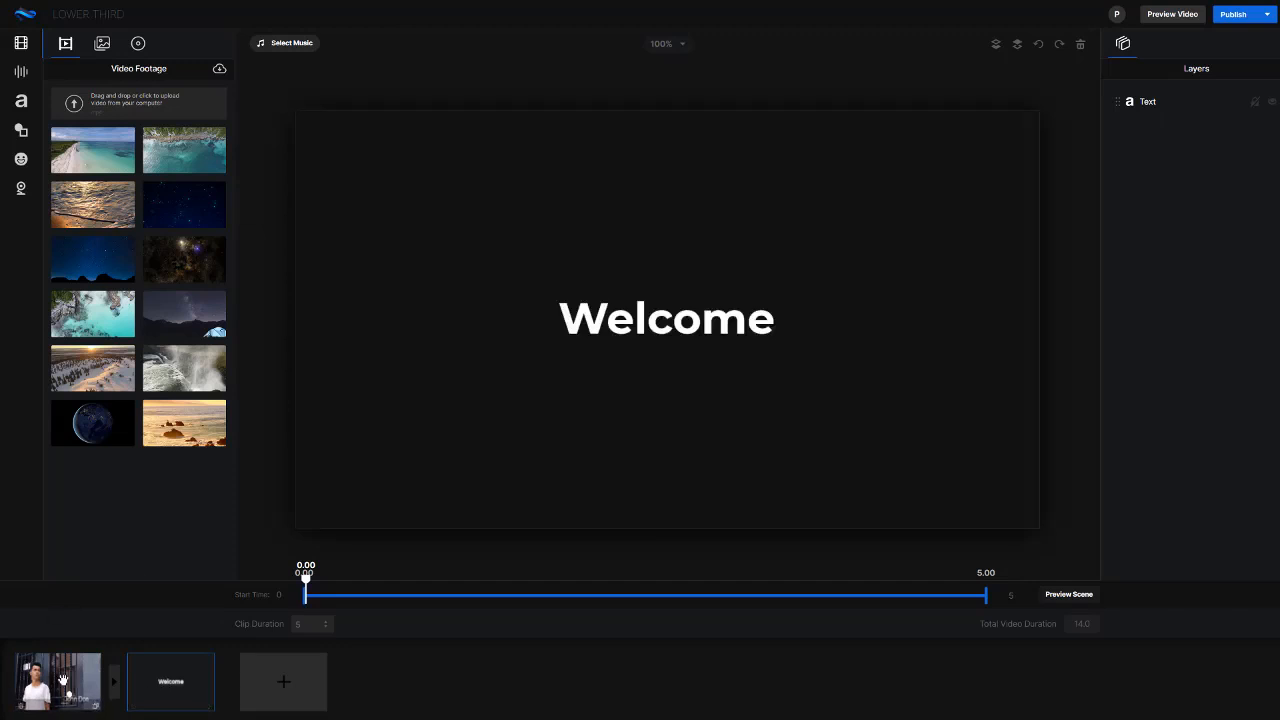
Examine the text and video layers of the first scene, including the name text's style settings and each layer's timing
left_click(65, 680)
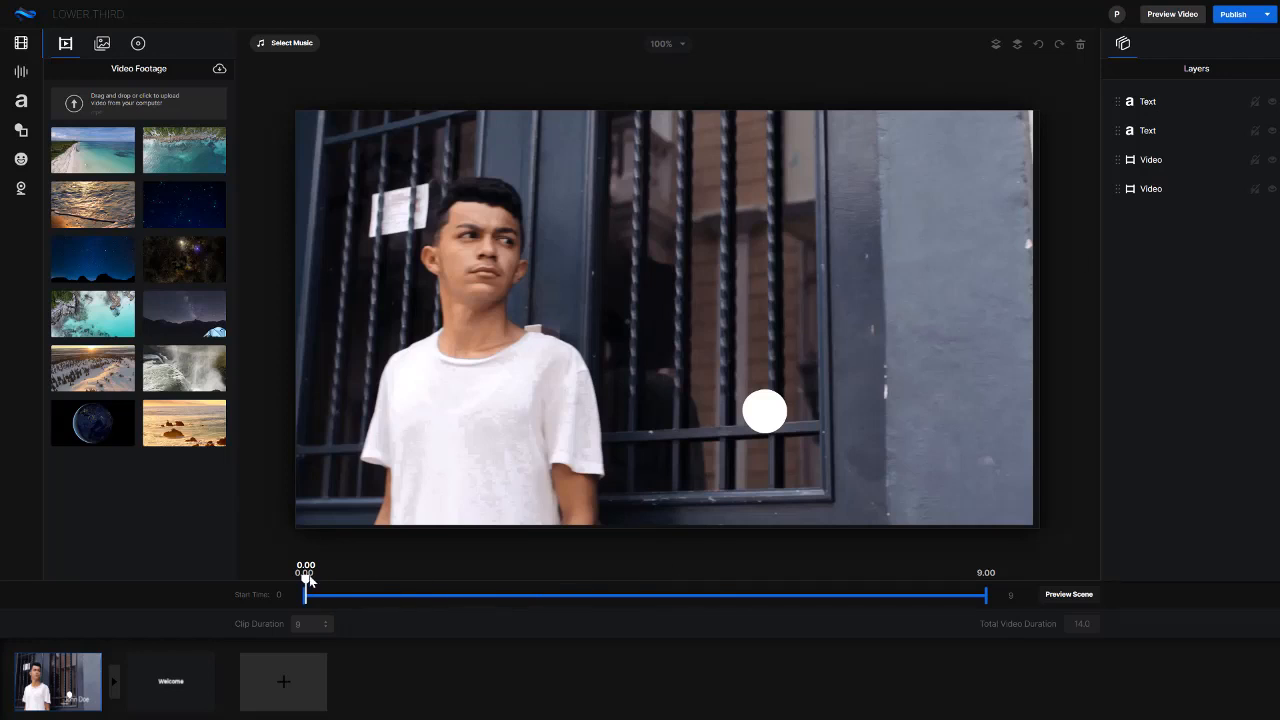
left_click_drag(306, 578, 517, 580)
left_click(1145, 102)
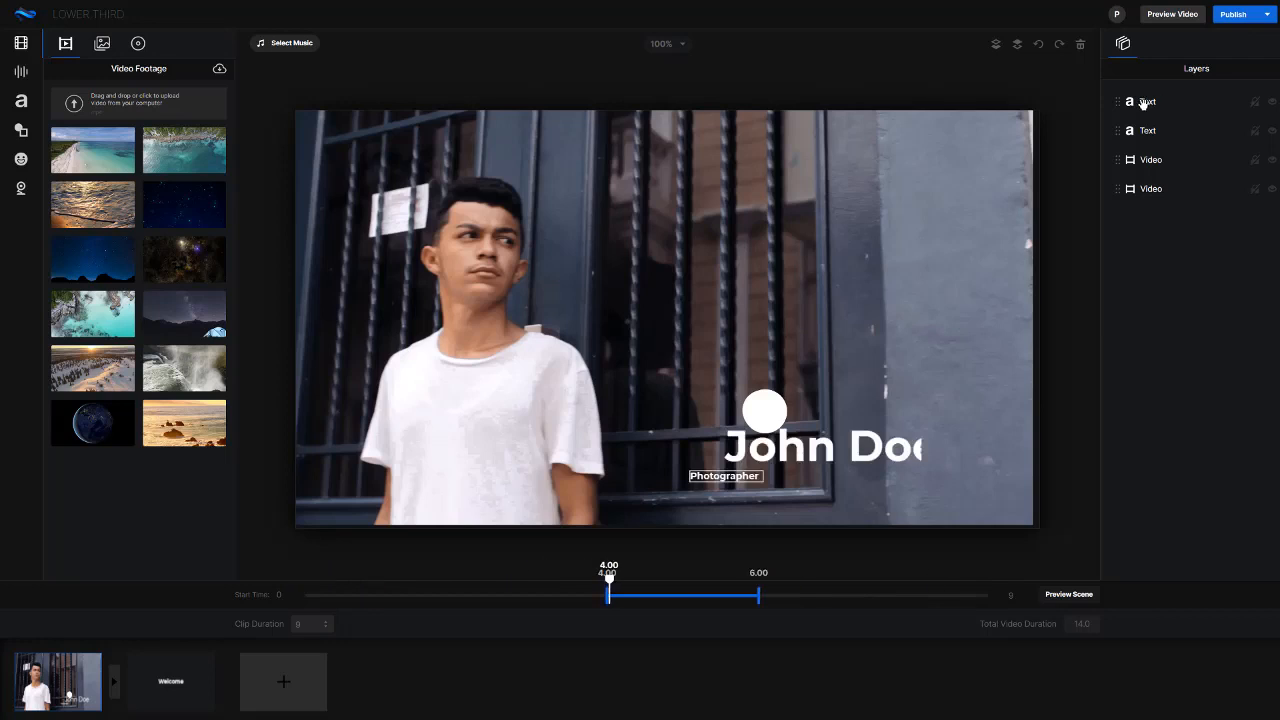
left_click(1150, 163)
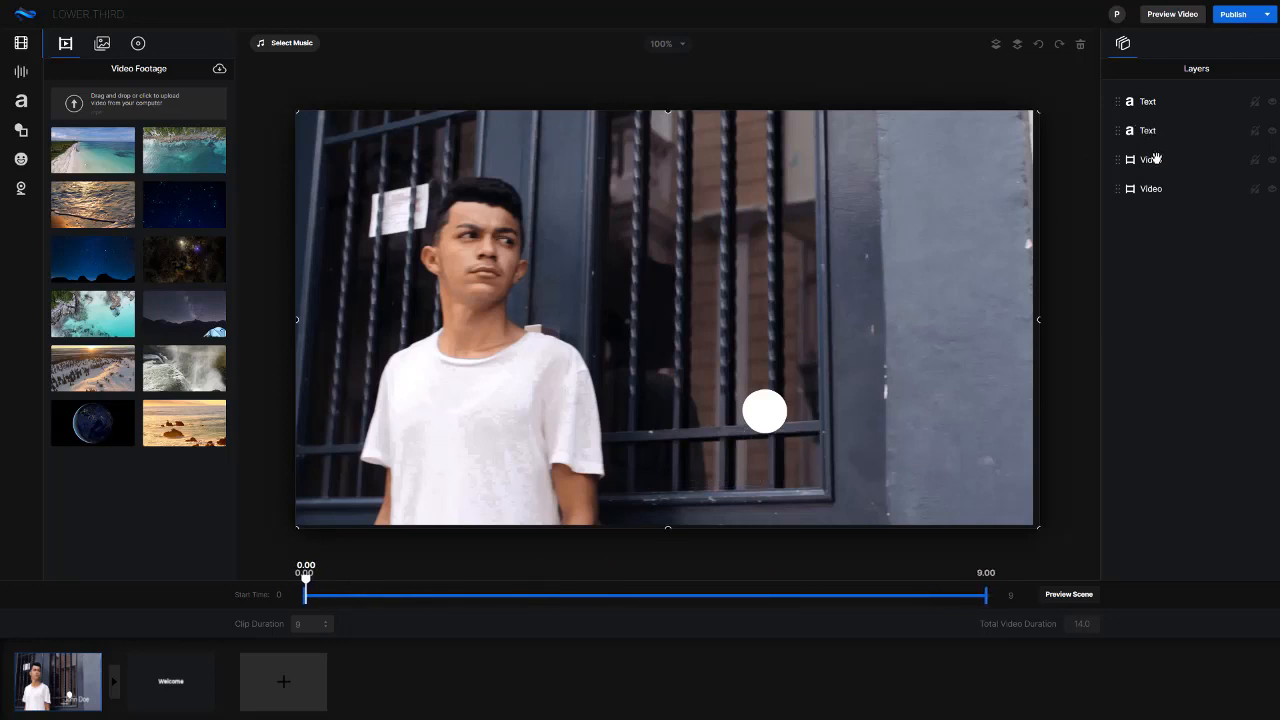
left_click(1152, 131)
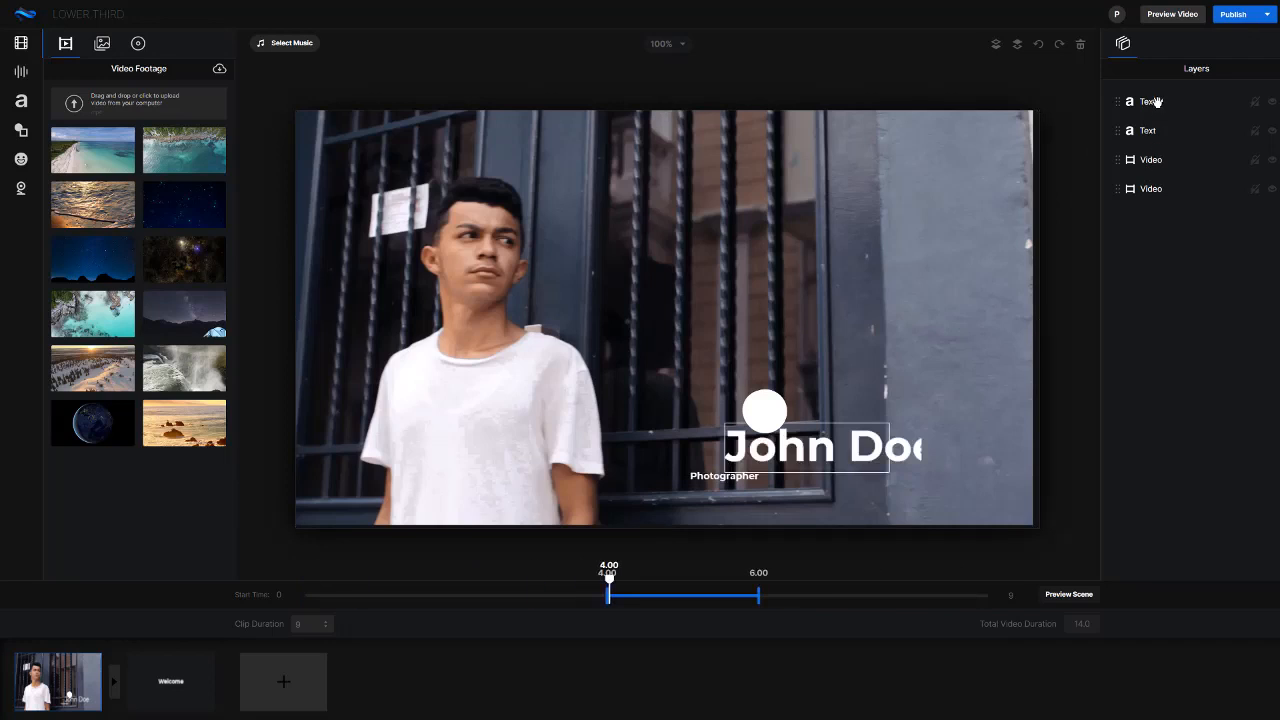
left_click(1152, 101)
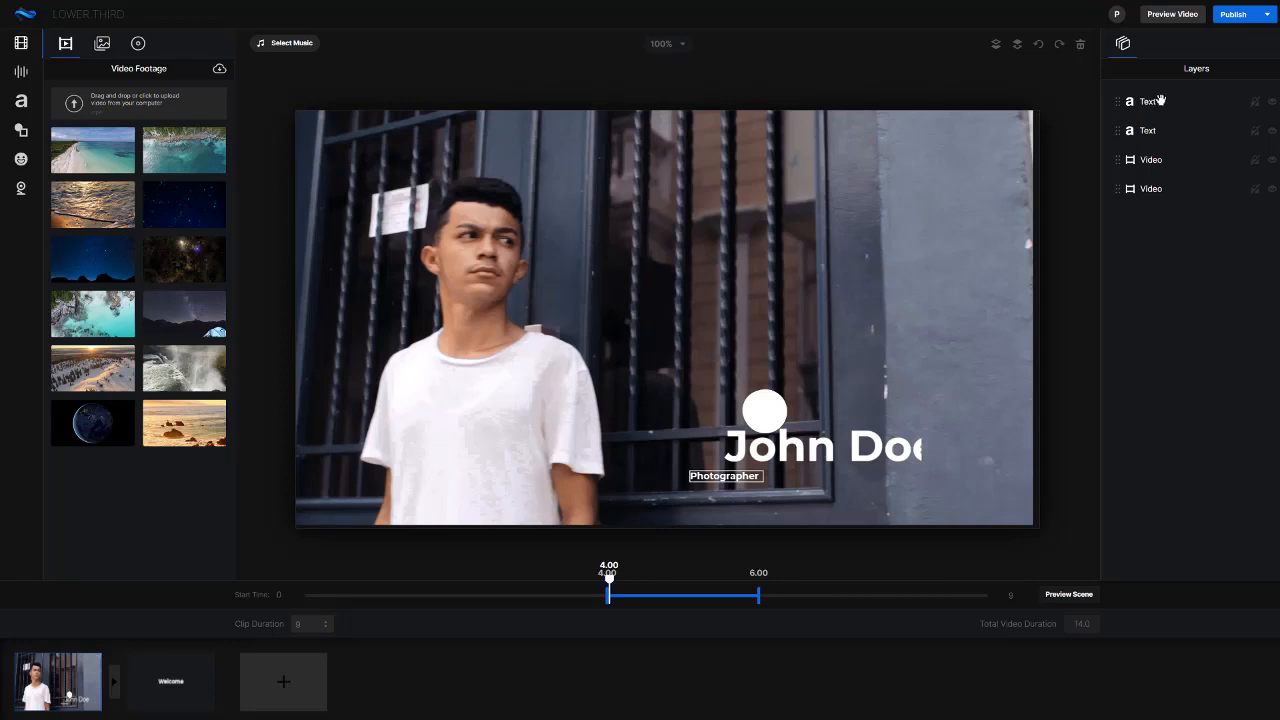
left_click(1153, 130)
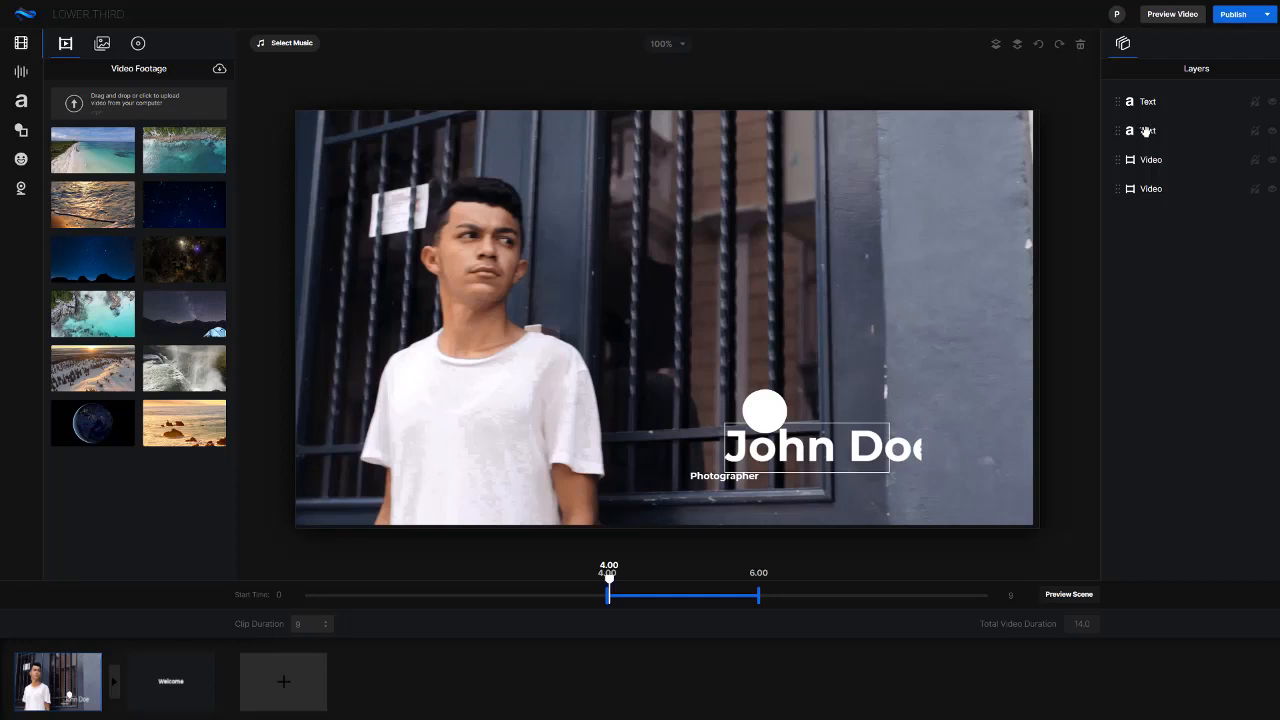
left_click(1146, 131)
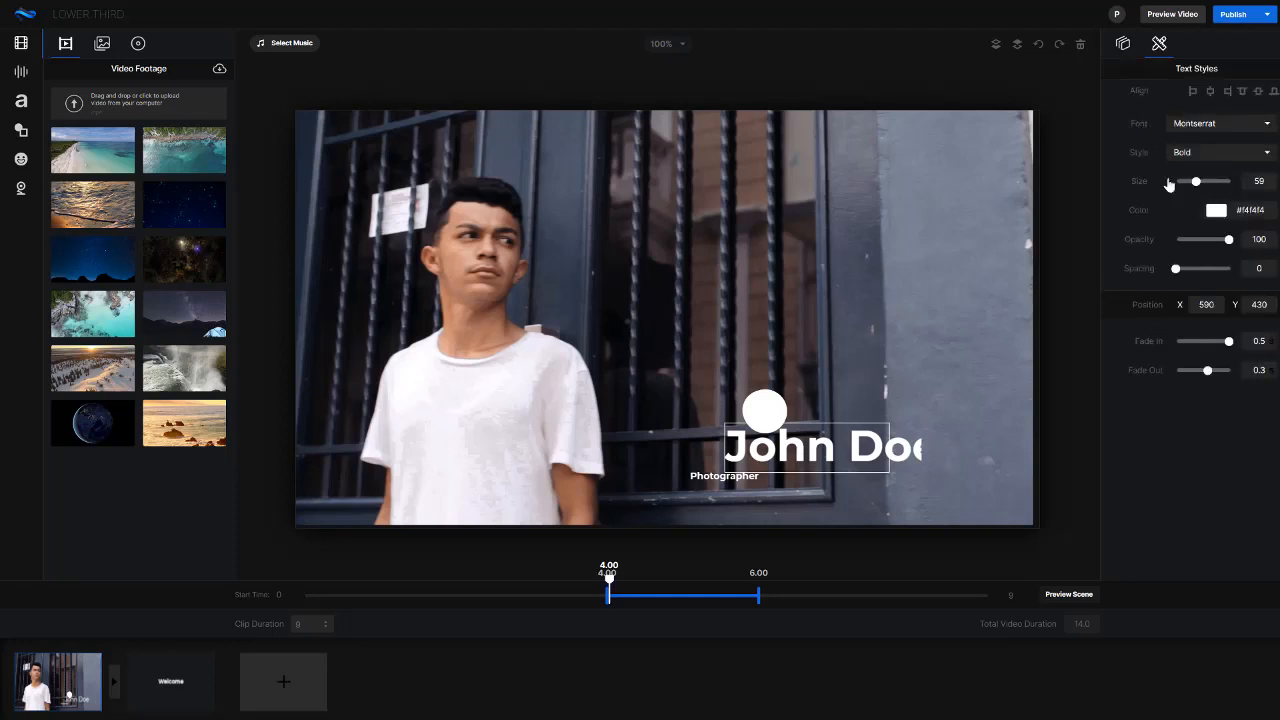
left_click(929, 494)
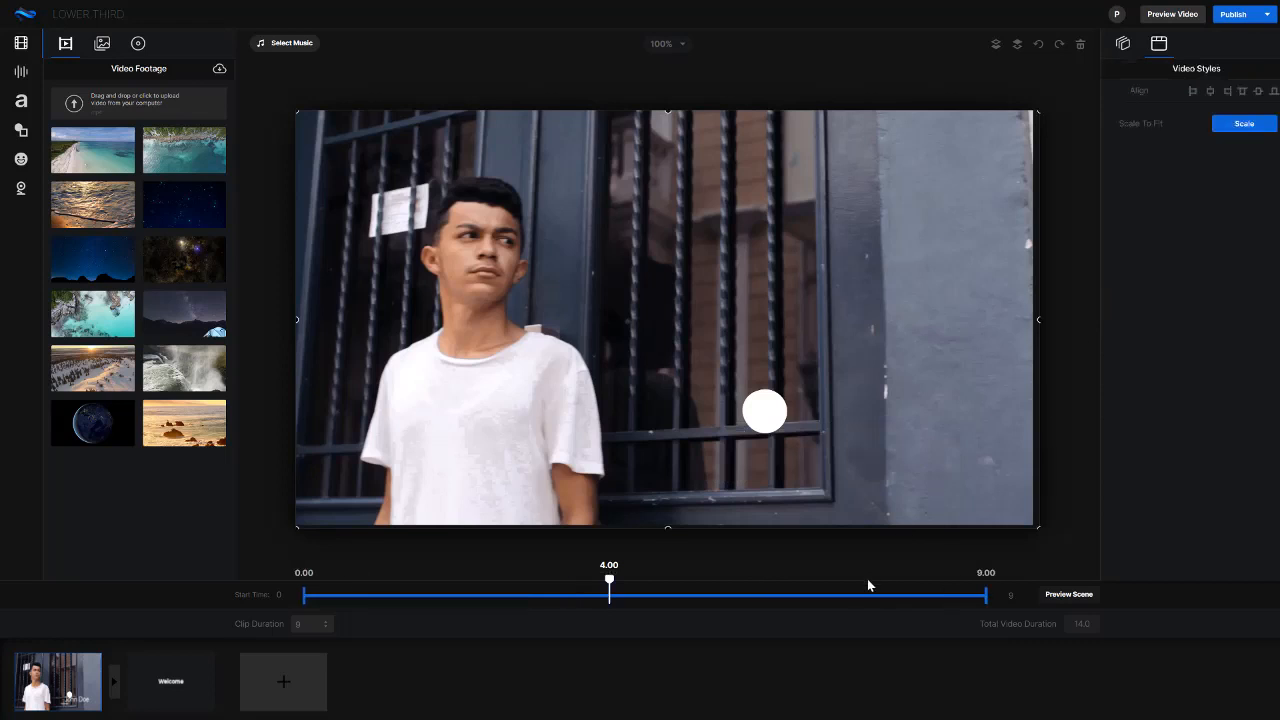
Select the whole name text in the first scene's lower third and set its size to 37
left_click_drag(609, 580, 744, 580)
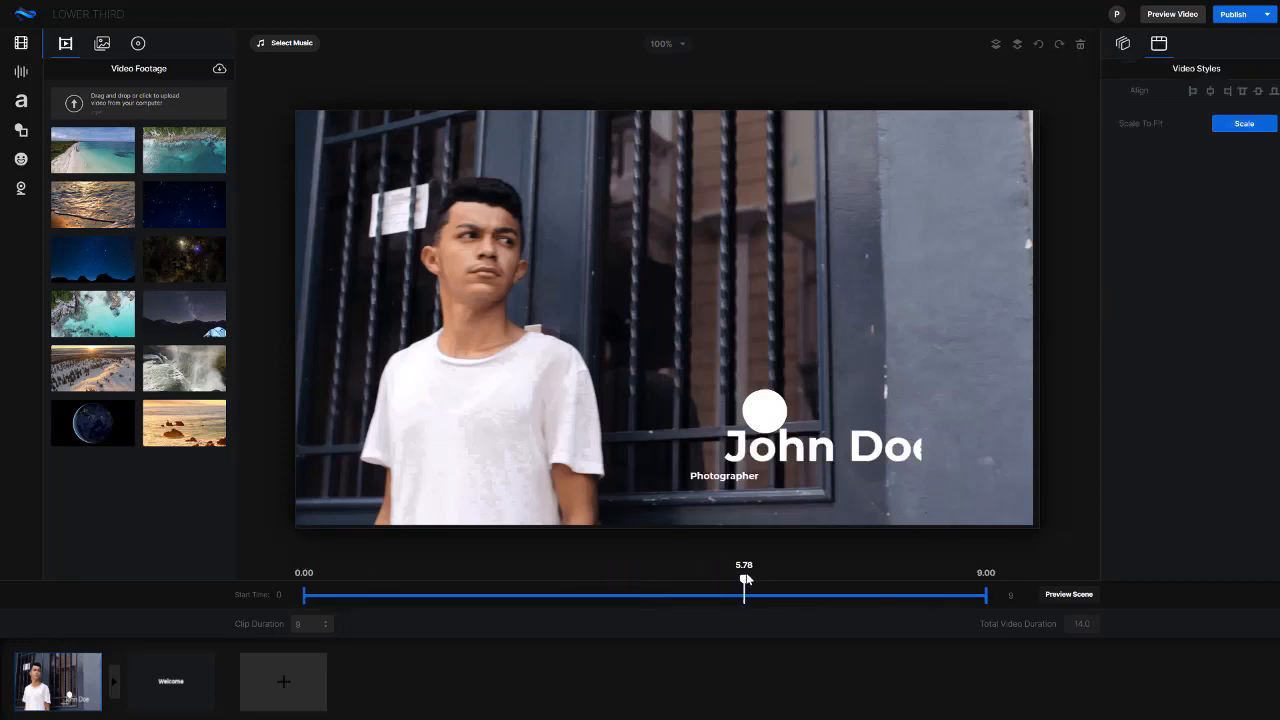
left_click(849, 440)
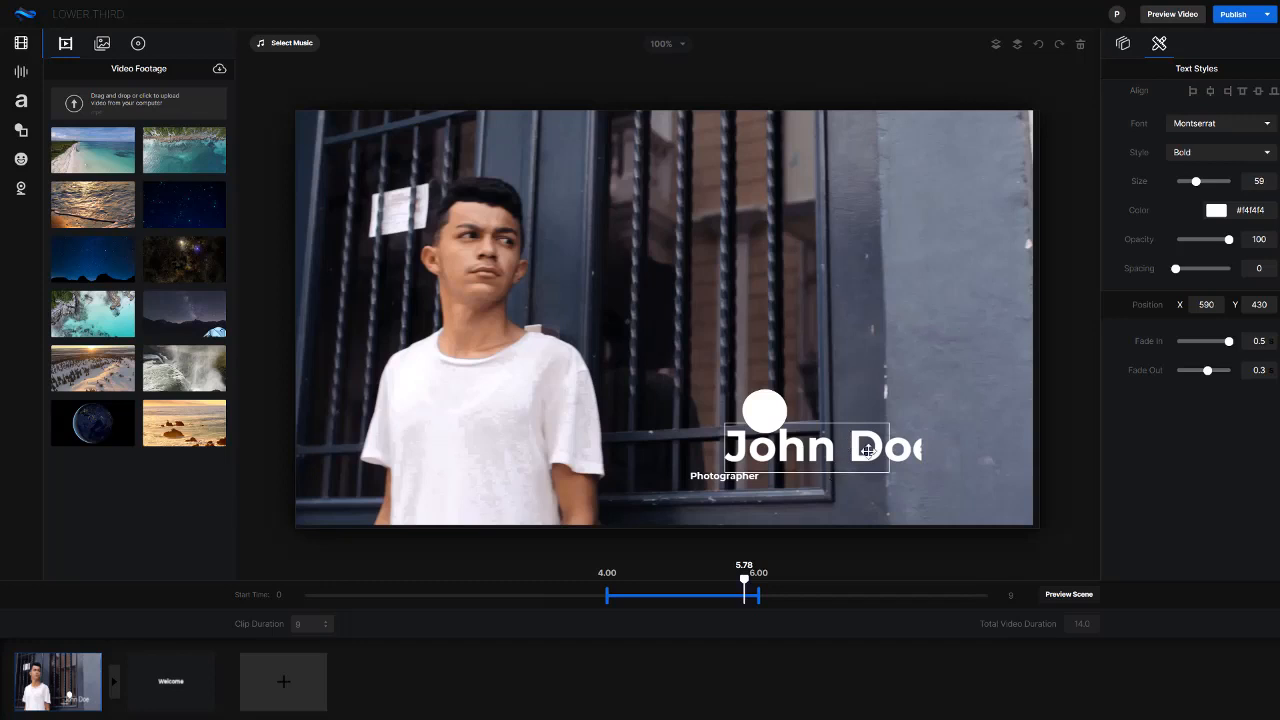
double_click(799, 461)
left_click(736, 460)
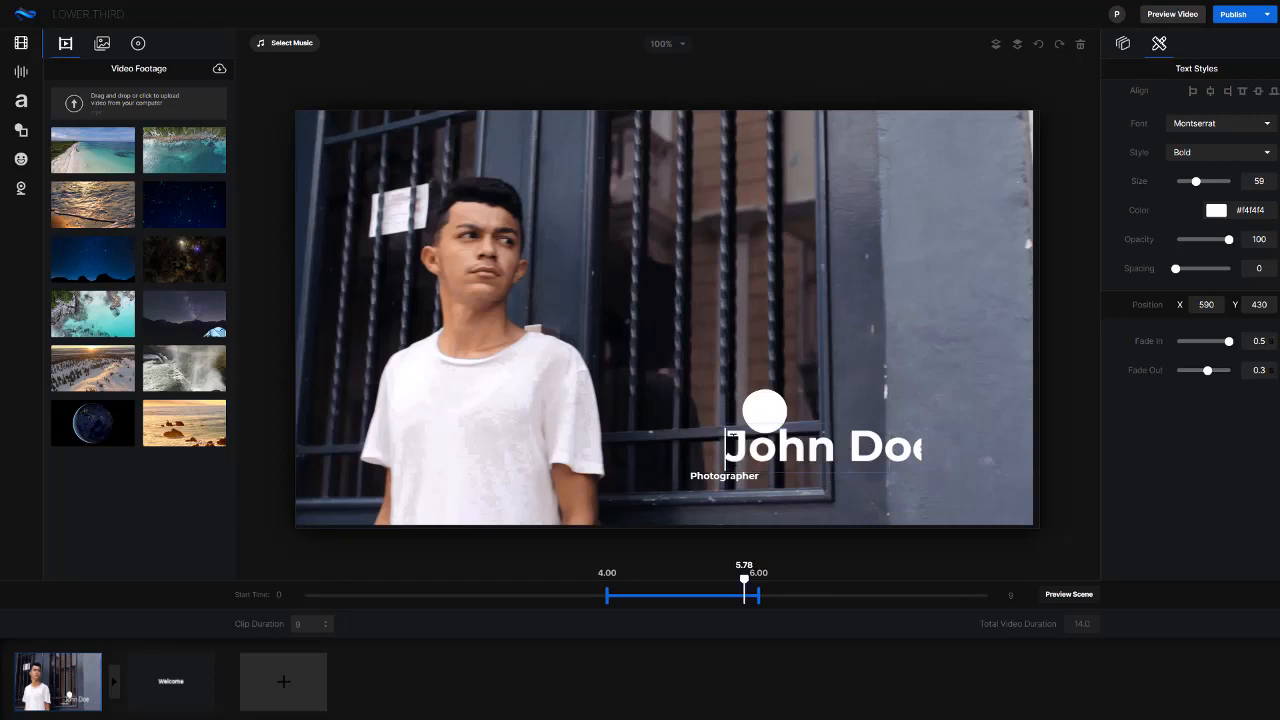
left_click_drag(731, 437, 941, 441)
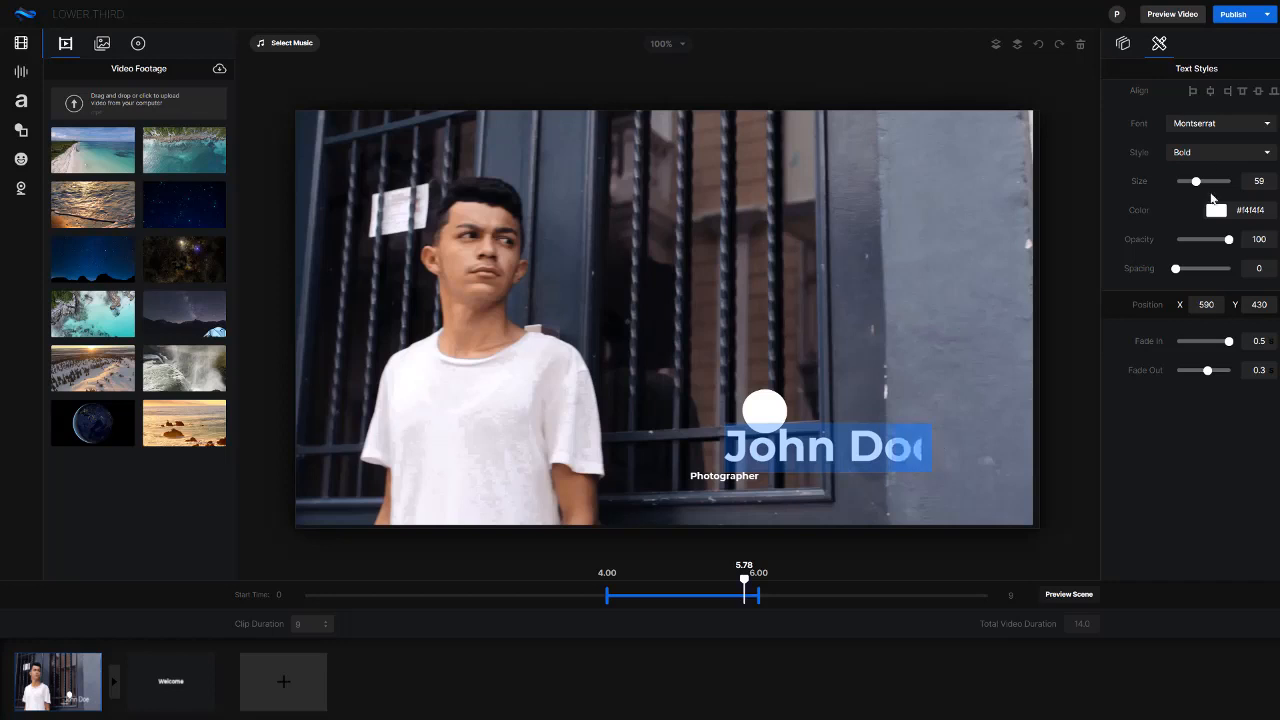
left_click_drag(1200, 186, 1186, 189)
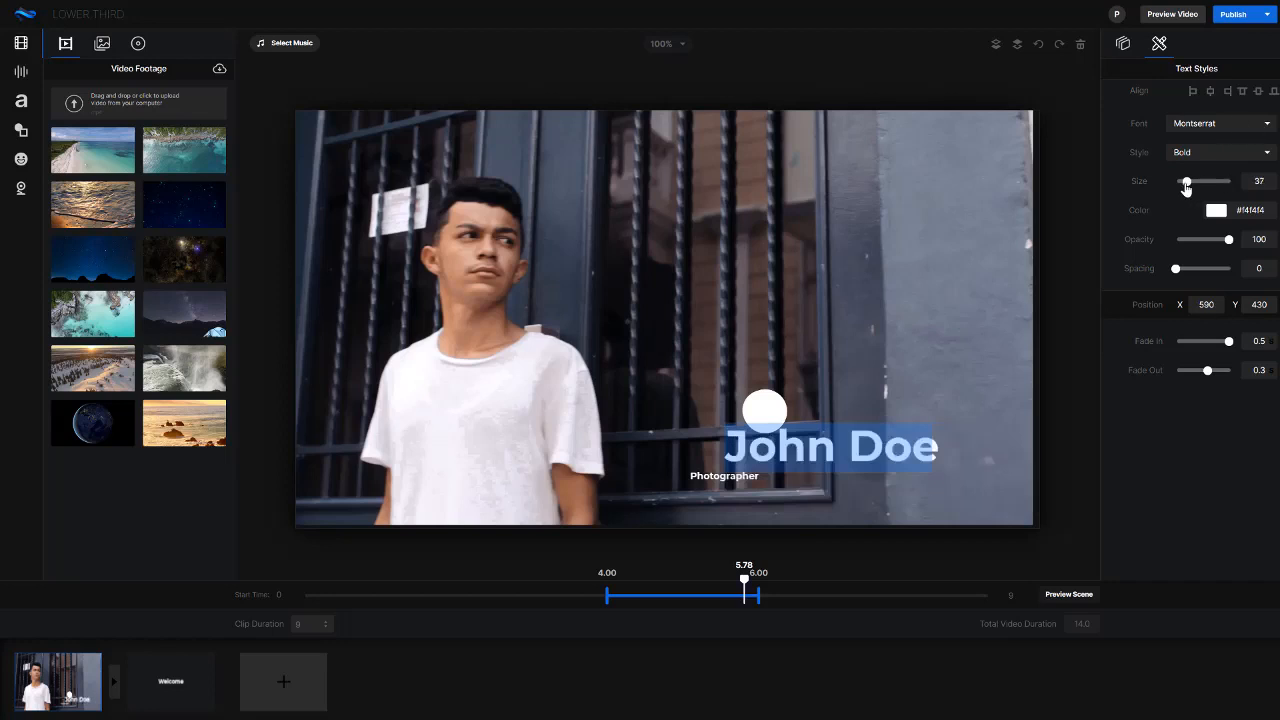
Check the fonts available for the name text and scrub the first scene to 5.19 seconds
left_click(1210, 128)
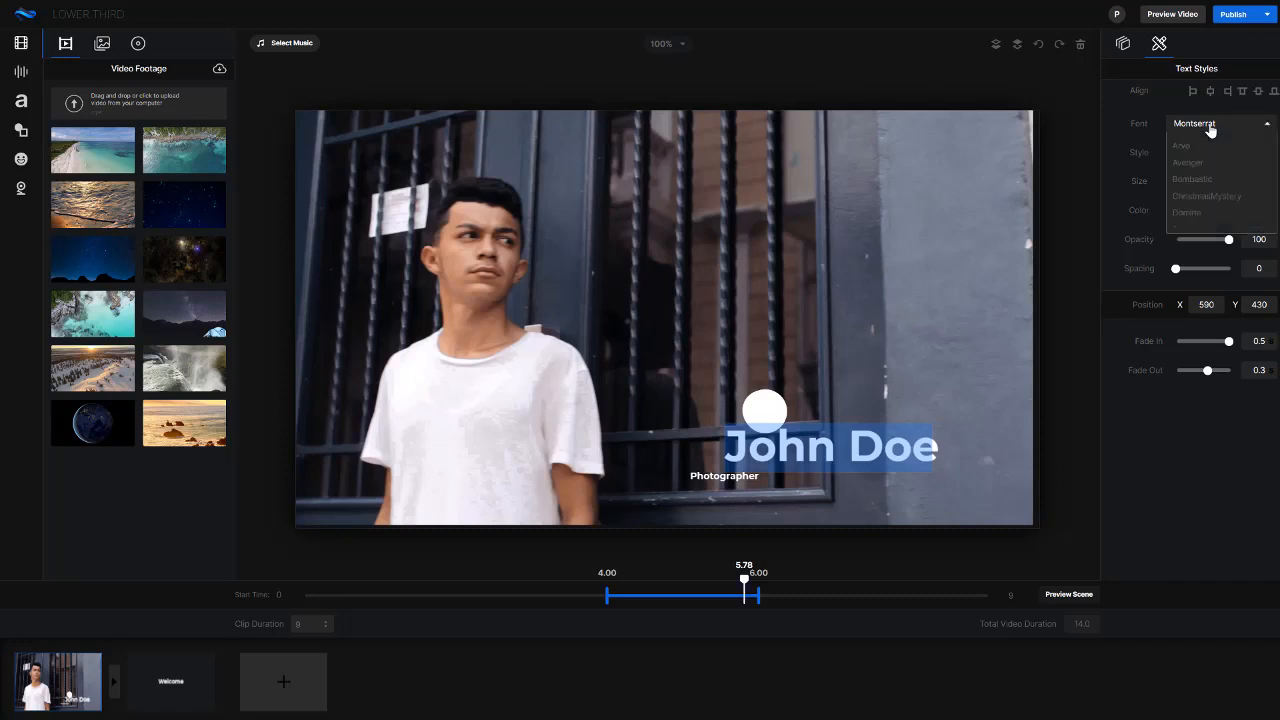
left_click(1210, 128)
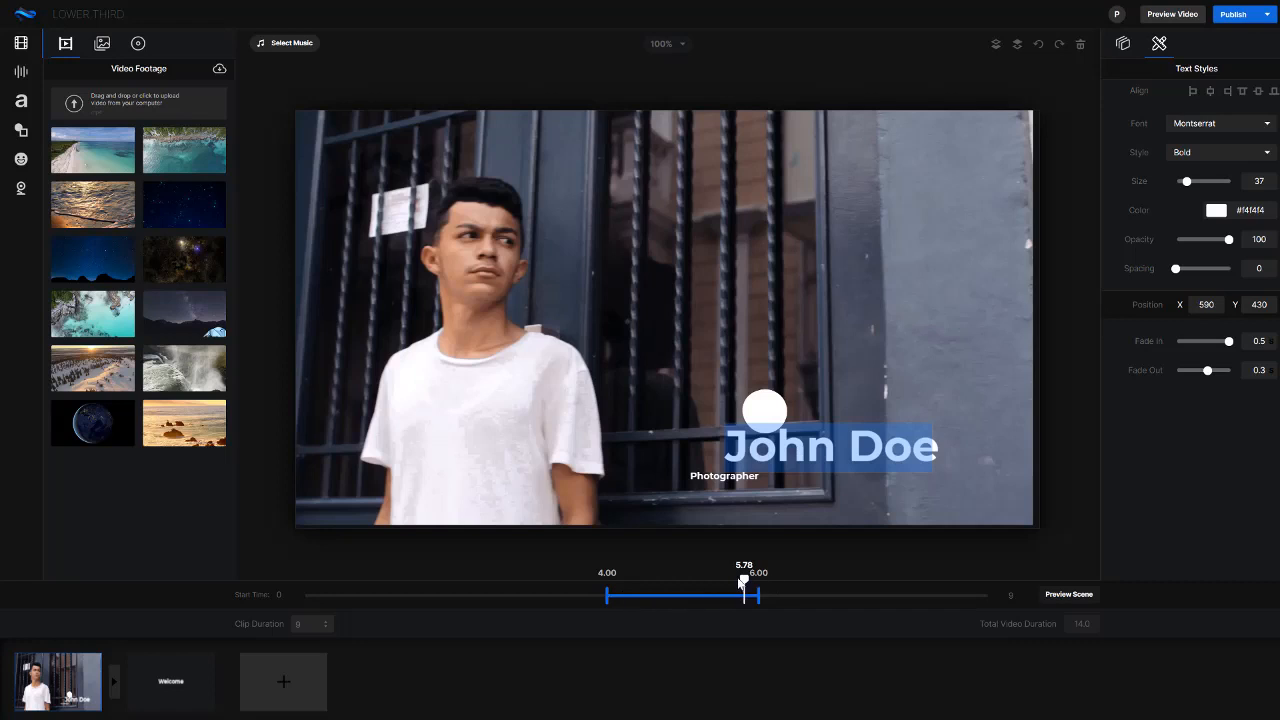
left_click_drag(741, 581, 699, 582)
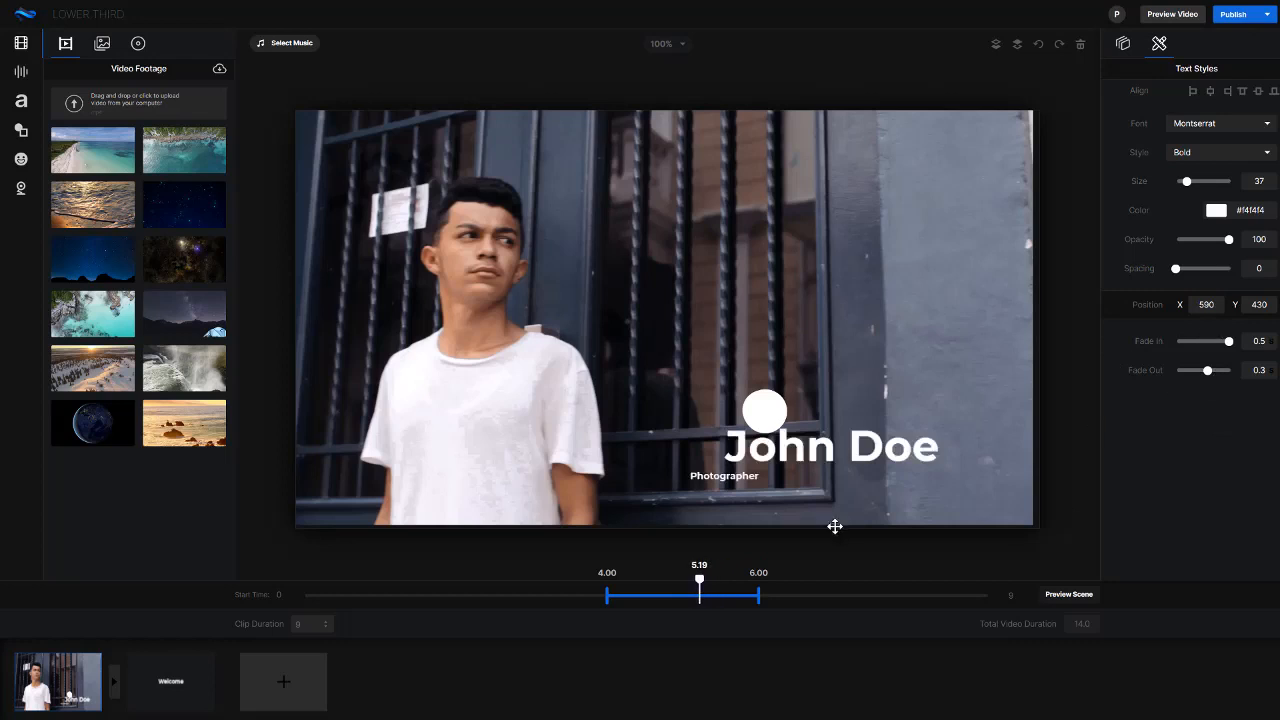
Apply the transition listed between Circle Open and Cross Zoom to the junction of the first scene and the Welcome scene
left_click(188, 667)
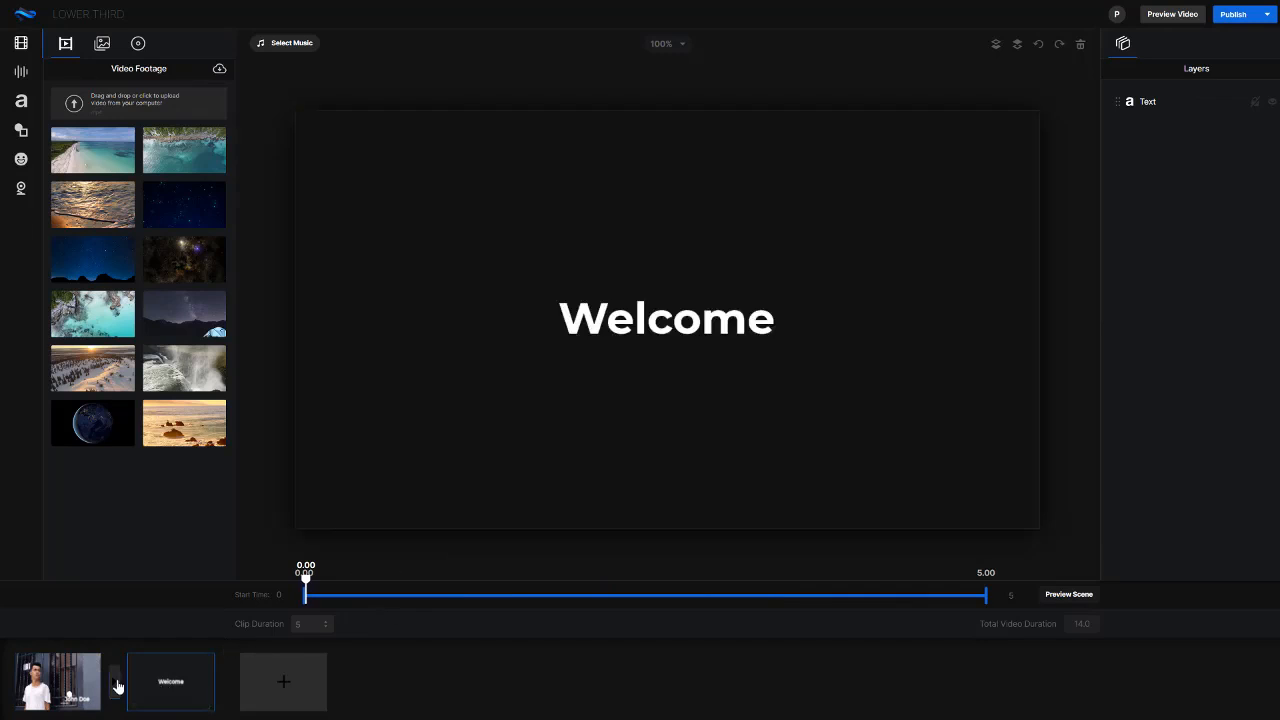
left_click(116, 684)
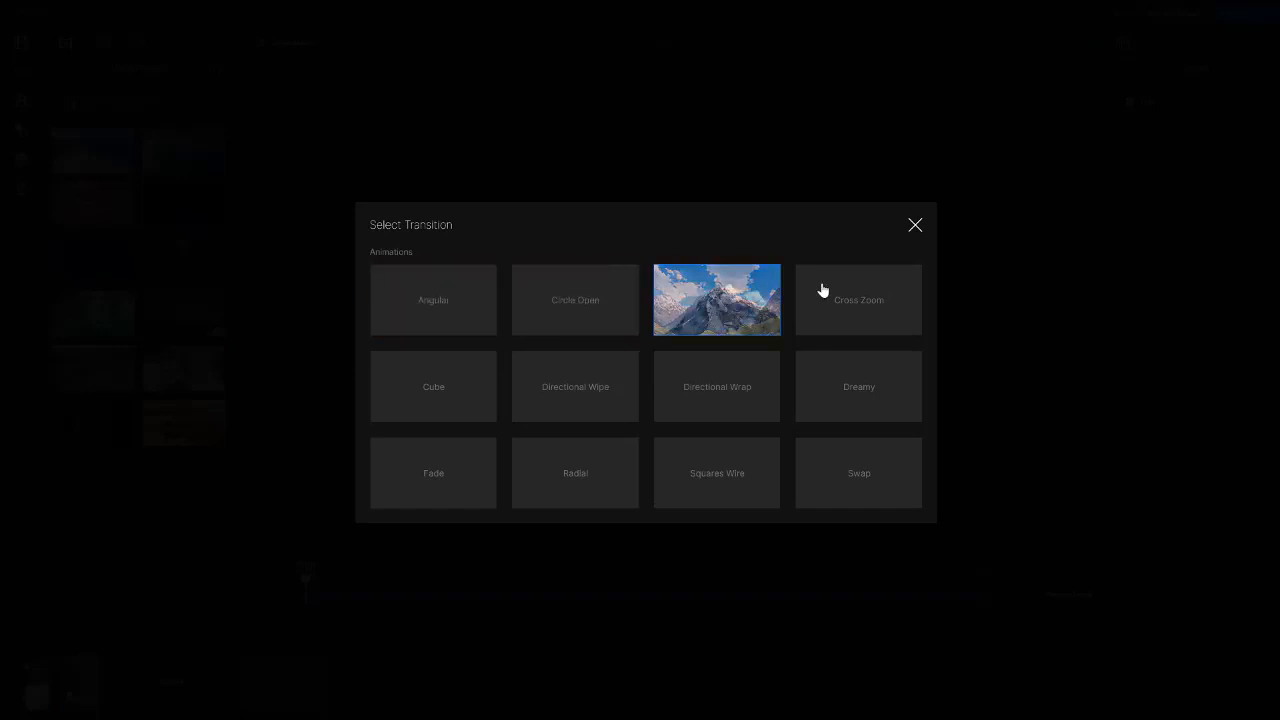
left_click(705, 300)
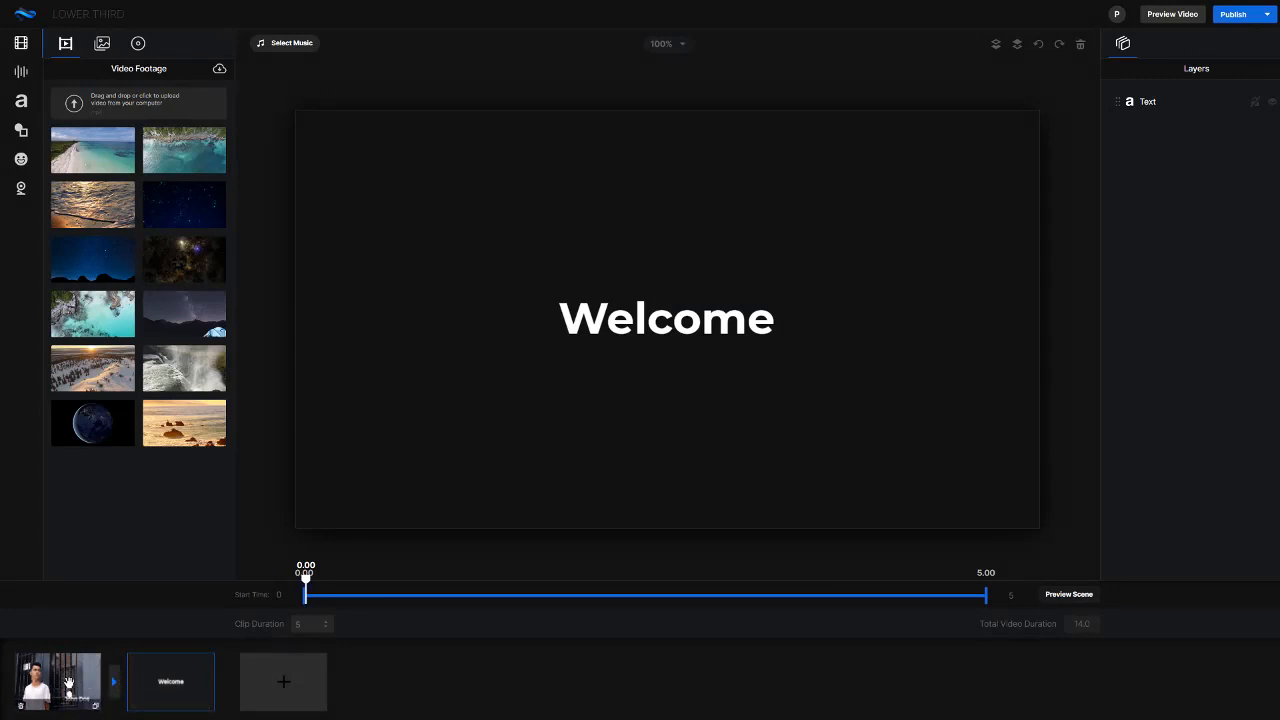
Inspect the Welcome text, followed by the first scene's name text, Photographer text and white circle, for their settings and timing
left_click(688, 321)
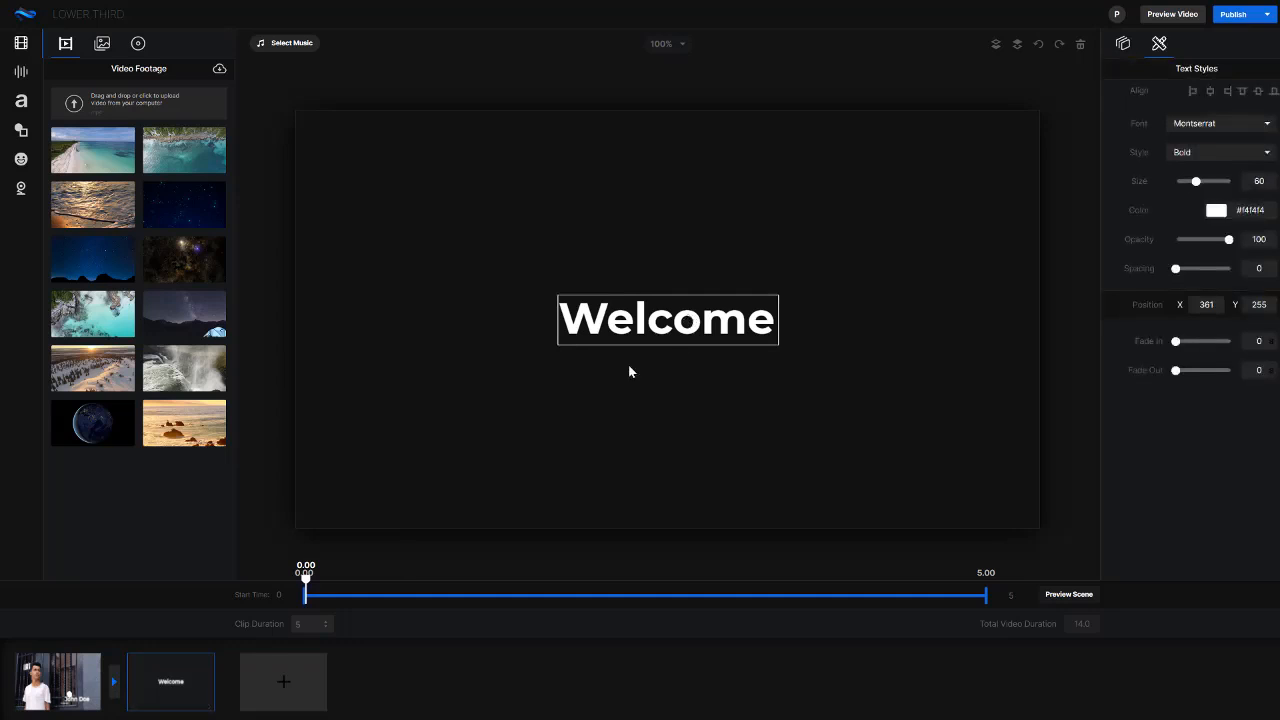
left_click(72, 657)
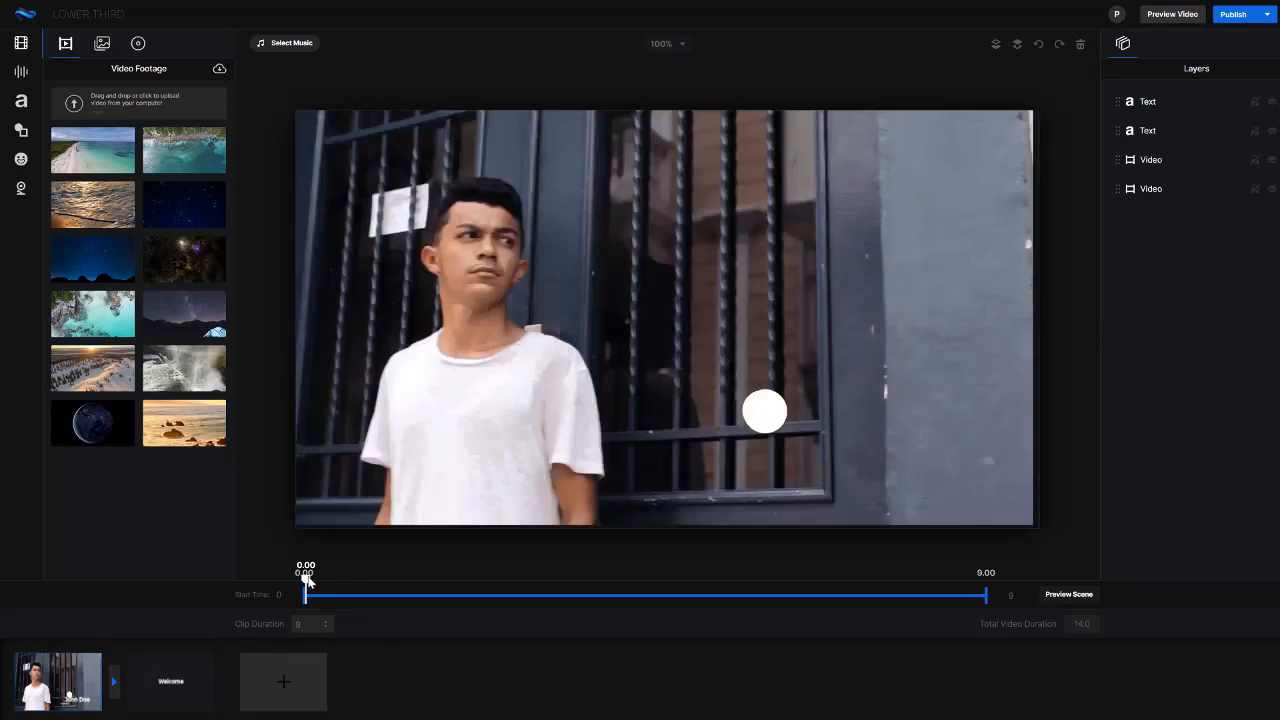
left_click_drag(306, 578, 676, 580)
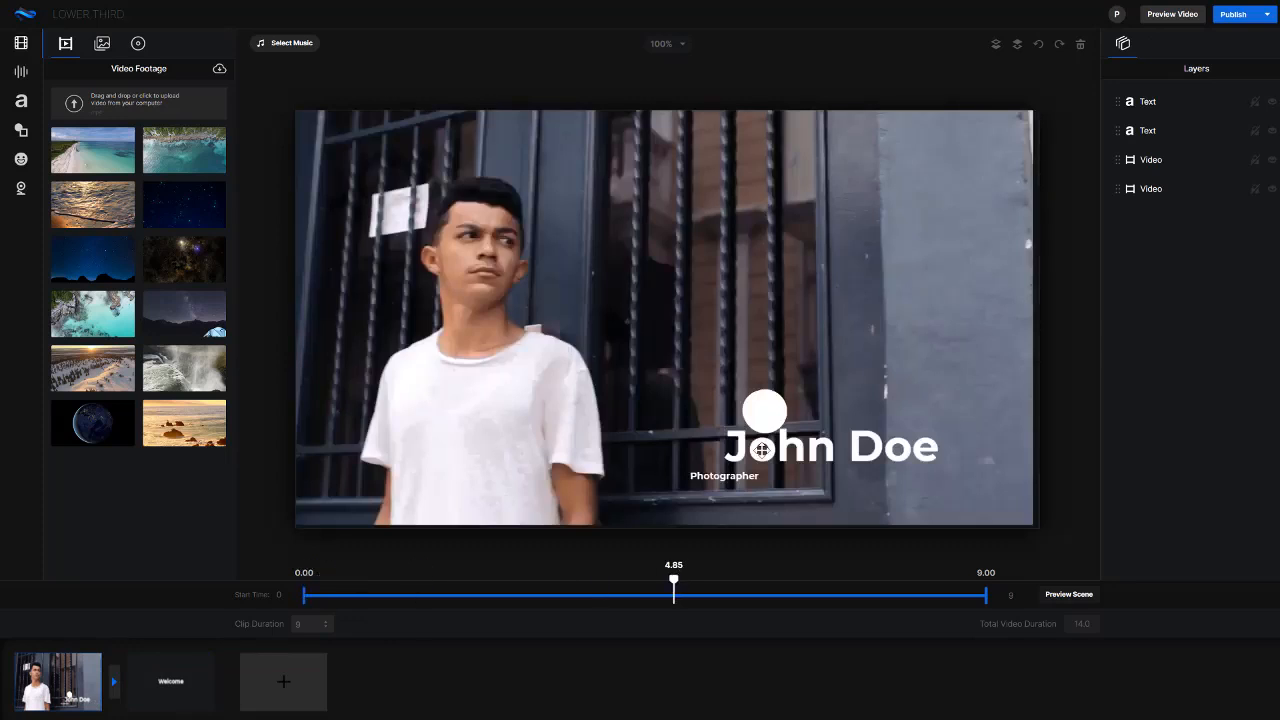
left_click(761, 450)
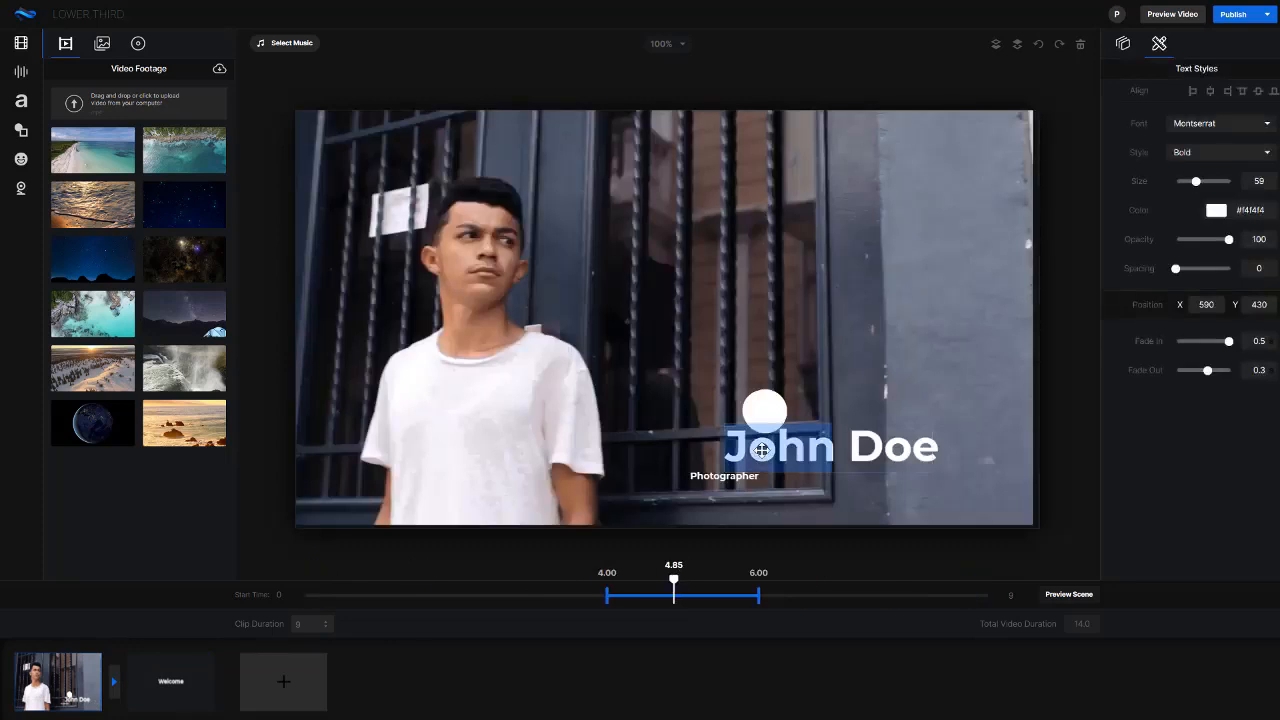
left_click(700, 477)
left_click(769, 413)
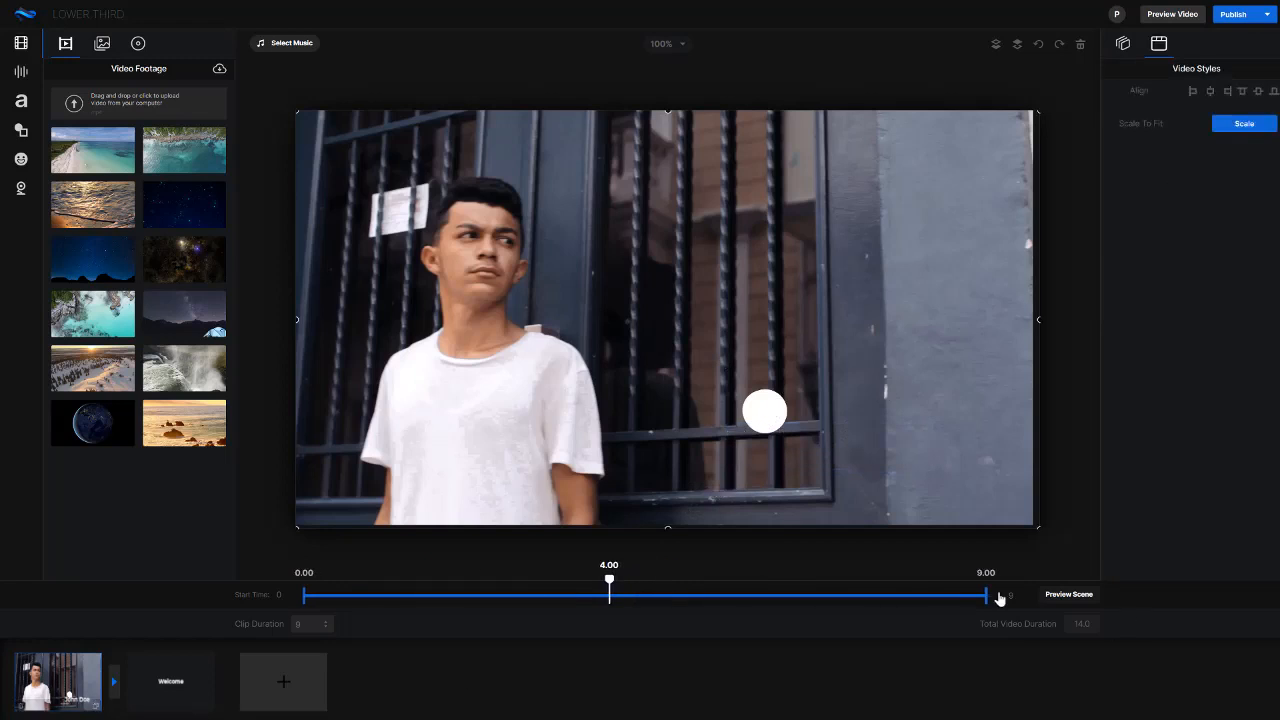
Preview the first scene and return to editing it
left_click(1068, 594)
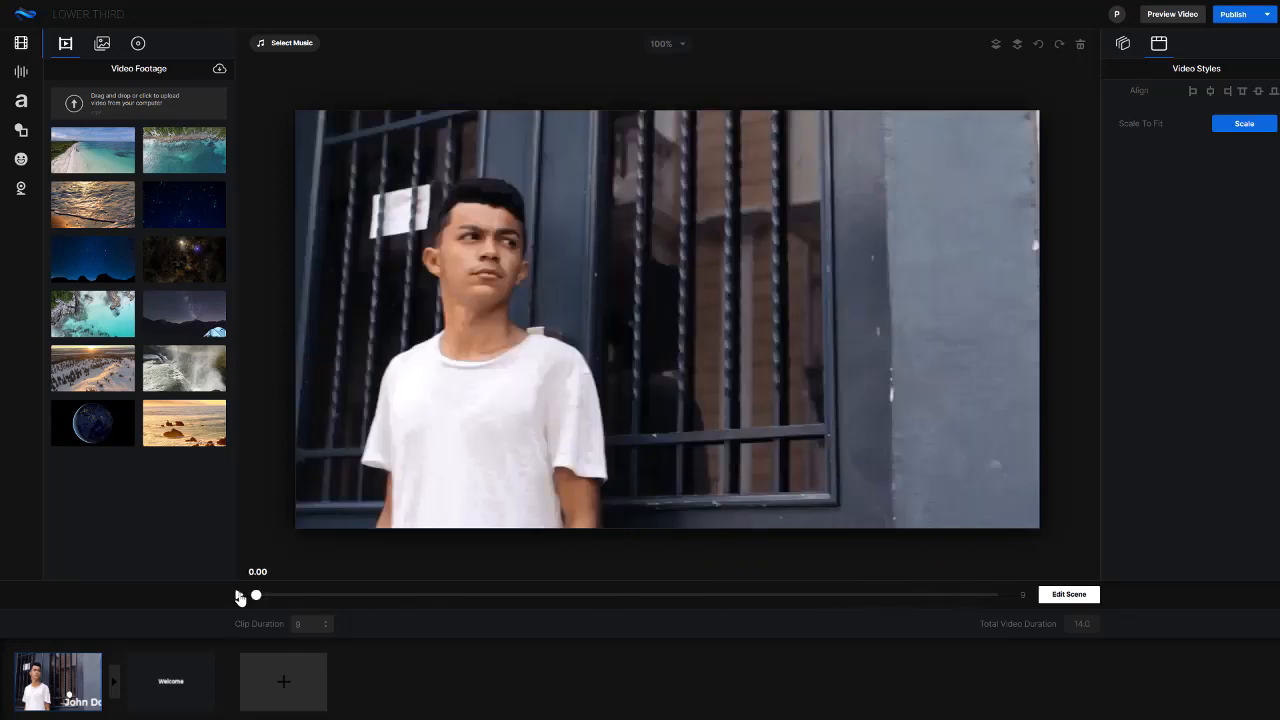
left_click(1068, 595)
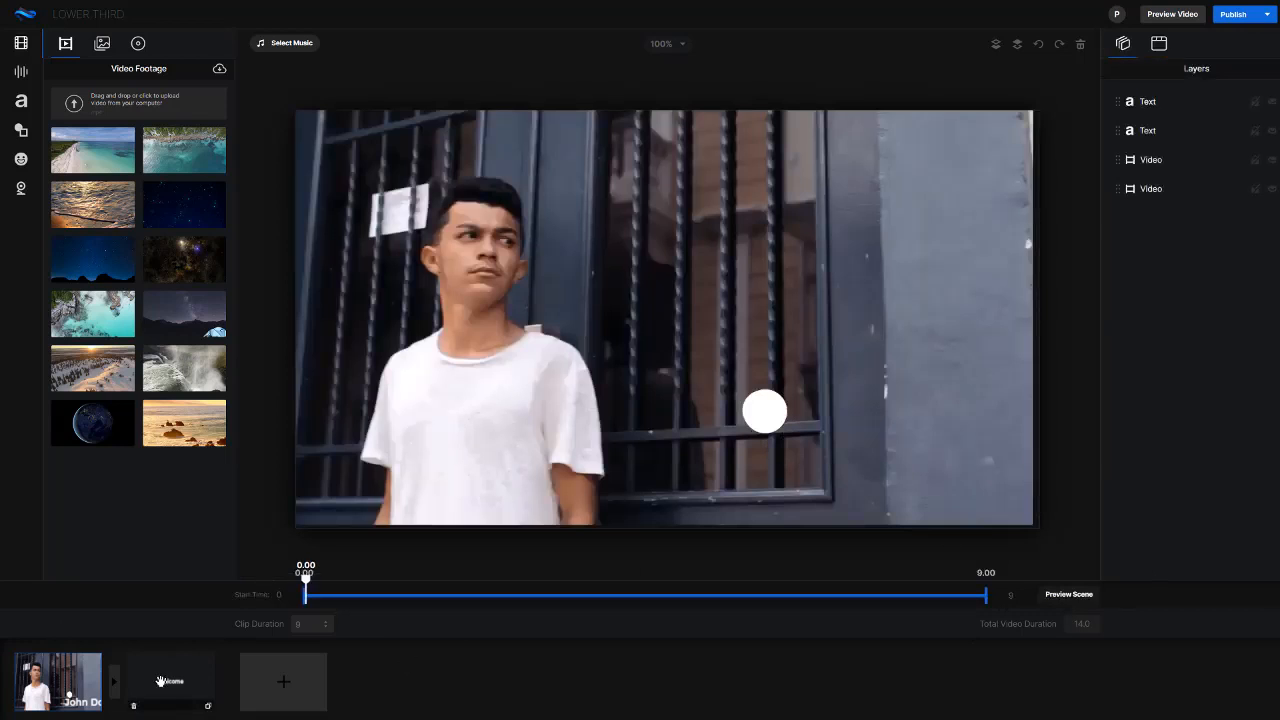
left_click(160, 677)
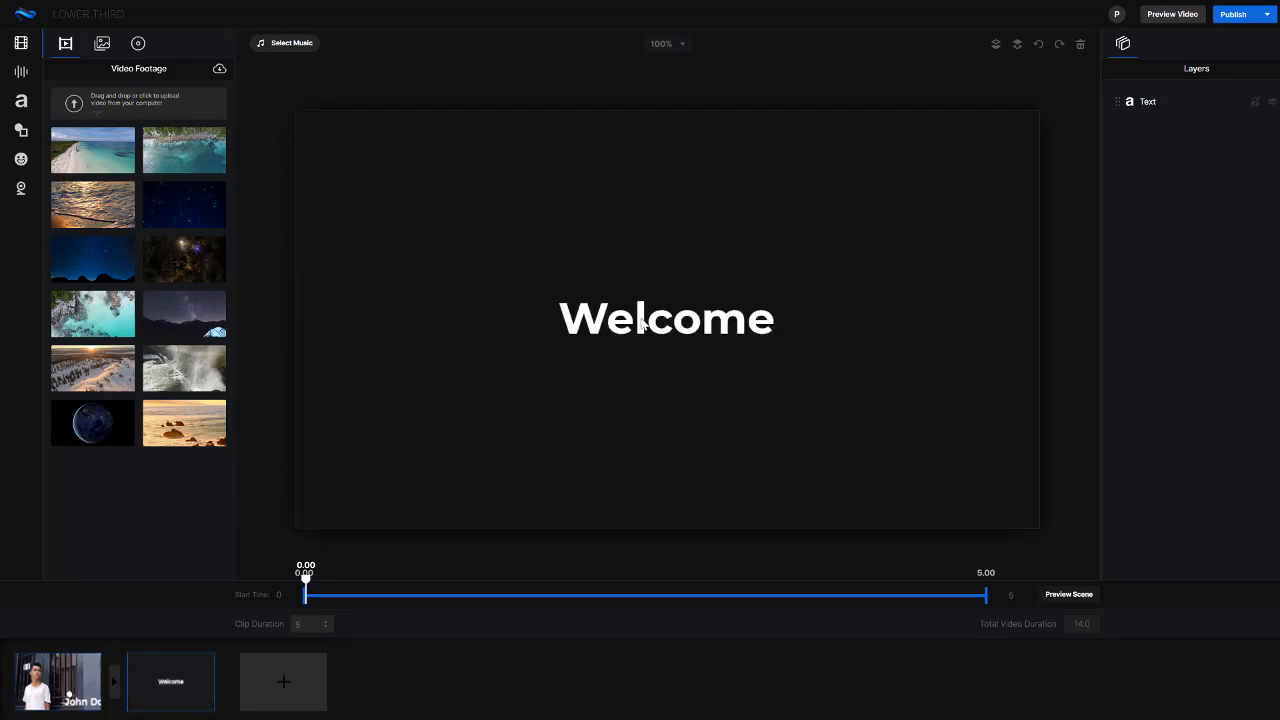
left_click(641, 318)
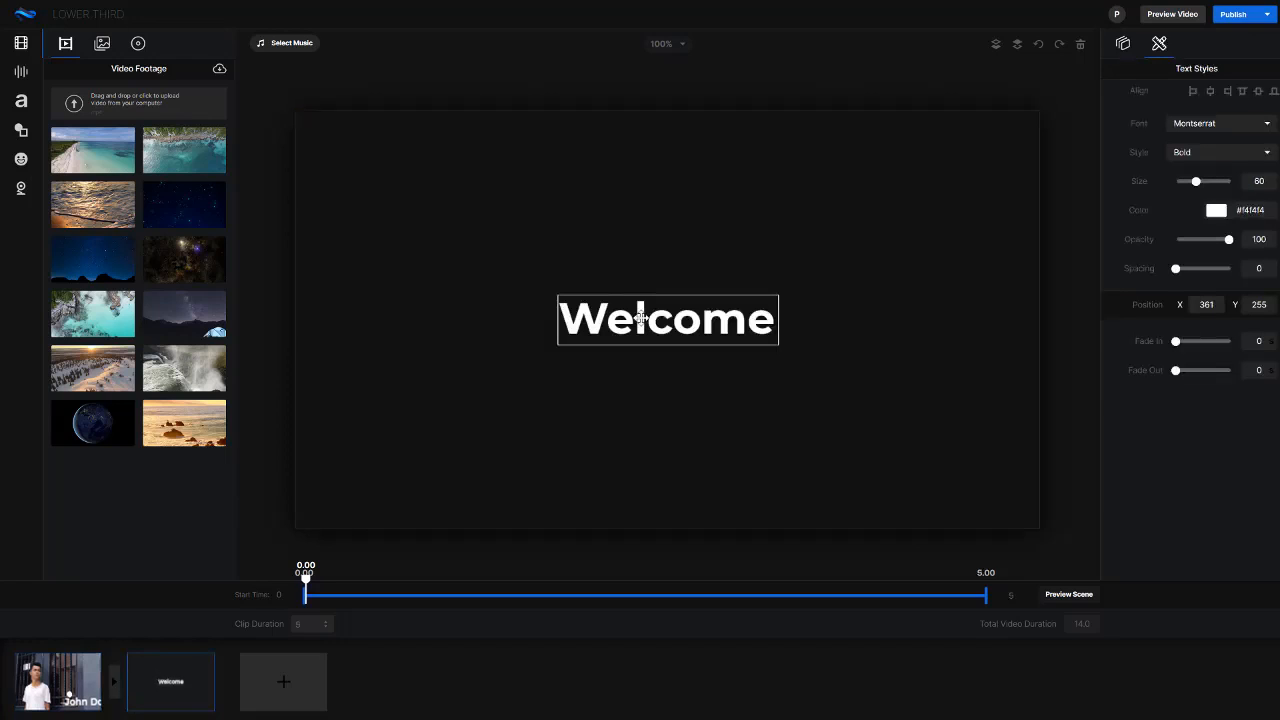
key("Delete")
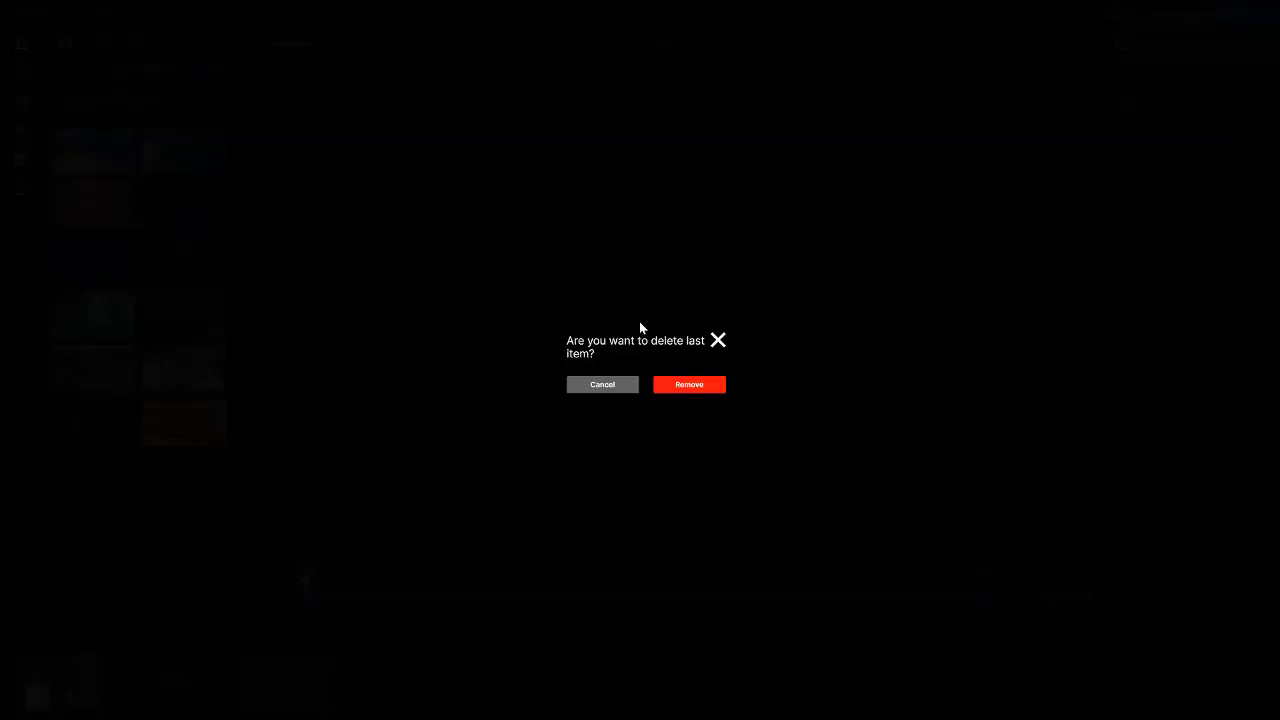
left_click(719, 341)
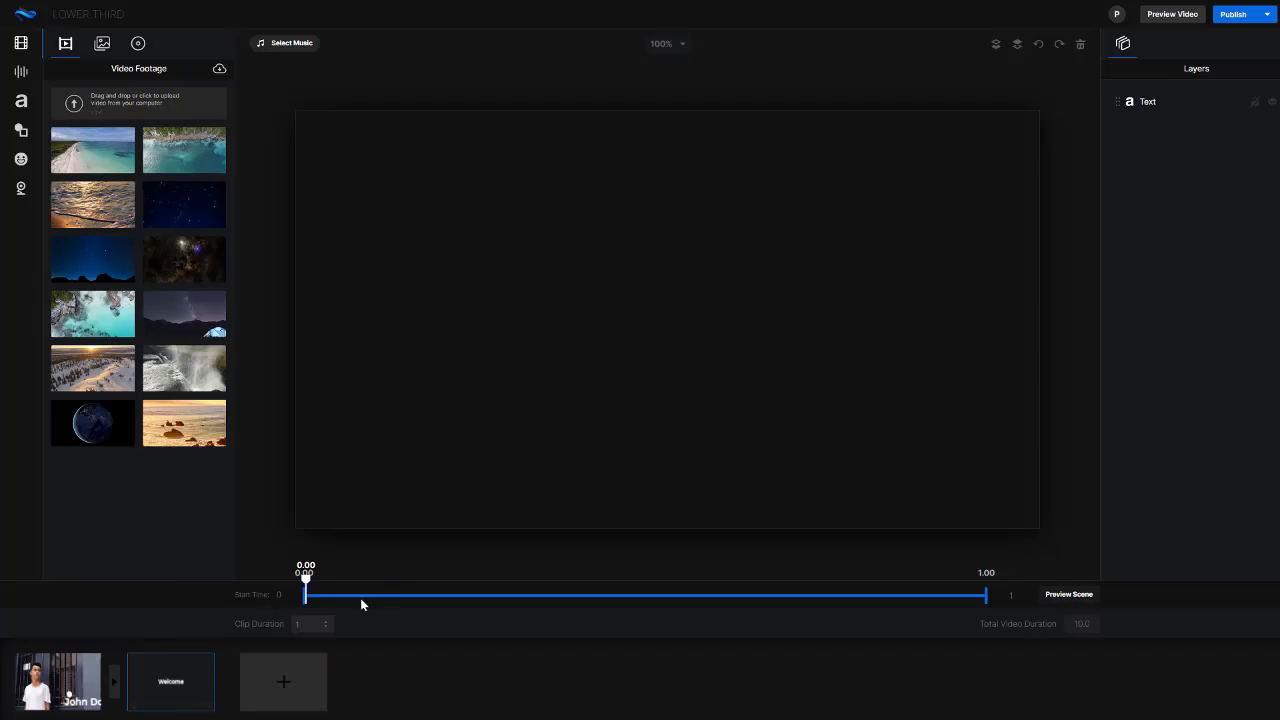
Replace the second scene's Welcome text with "My Portfolio" and reposition it at X 303, Y 260
left_click(185, 672)
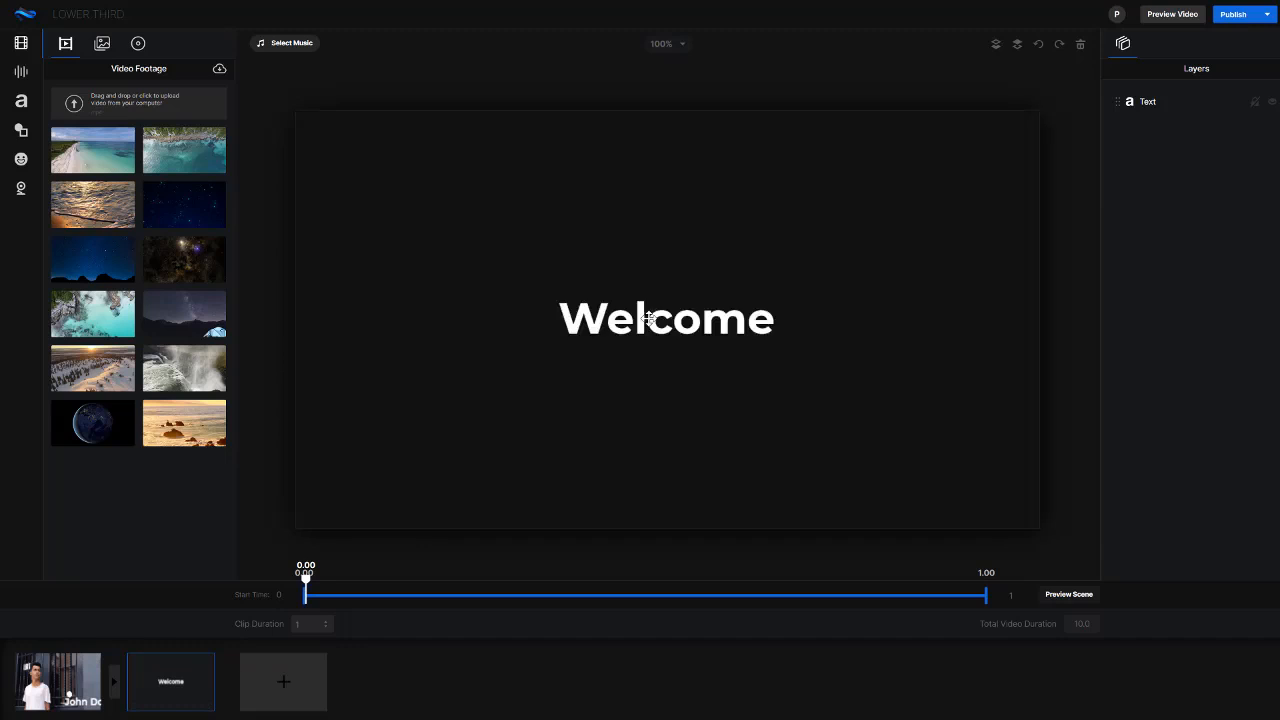
double_click(648, 318)
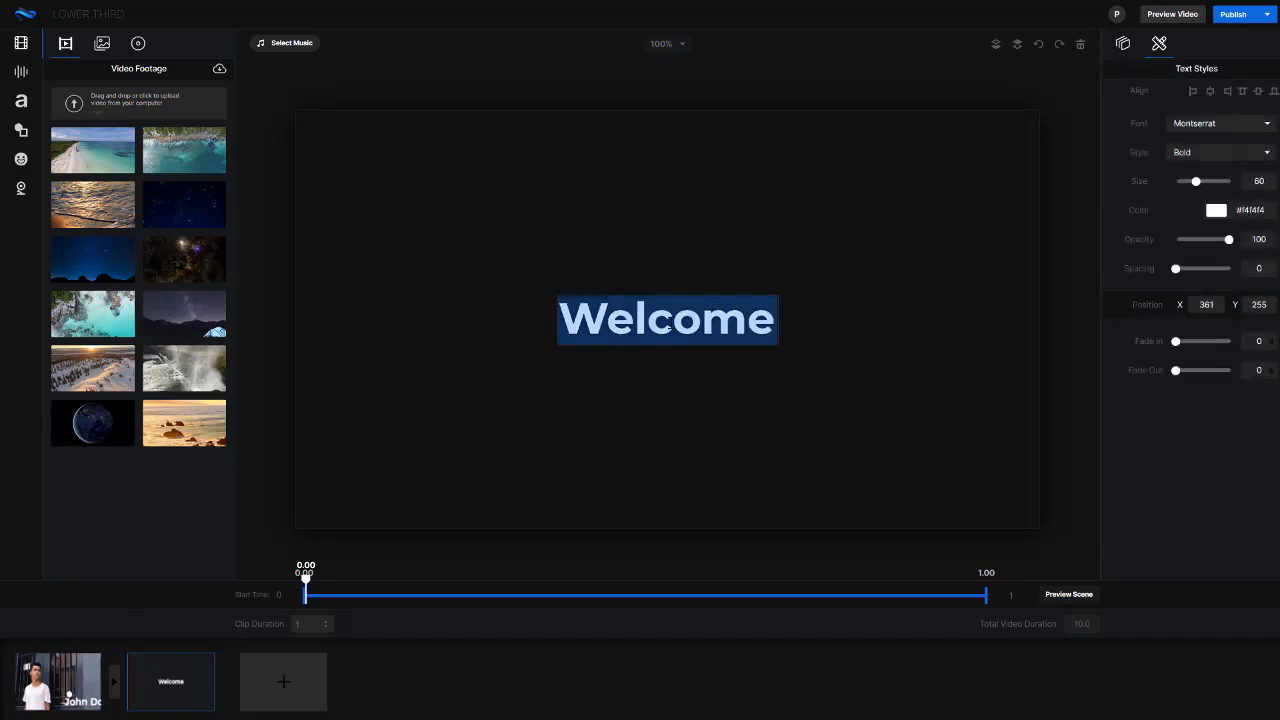
type("mY pOR")
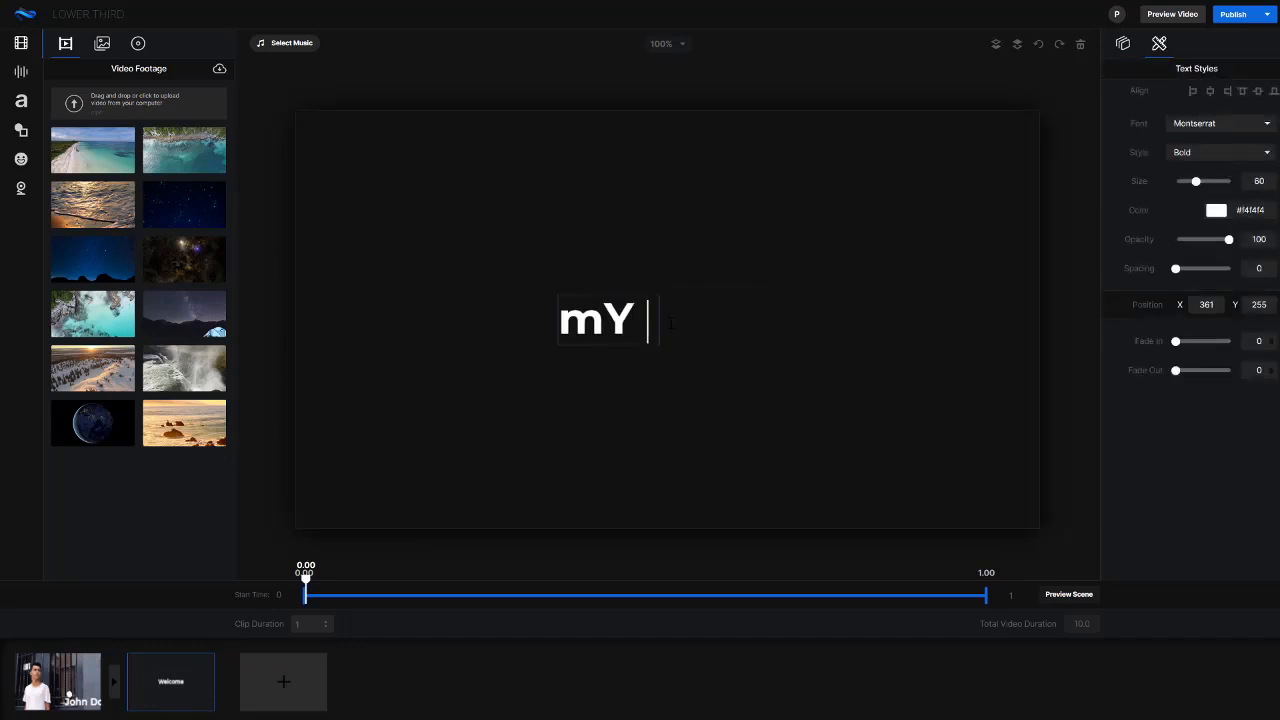
key("BackSpace")
key("BackSpace")
key("BackSpace")
key("BackSpace")
key("BackSpace")
key("BackSpace")
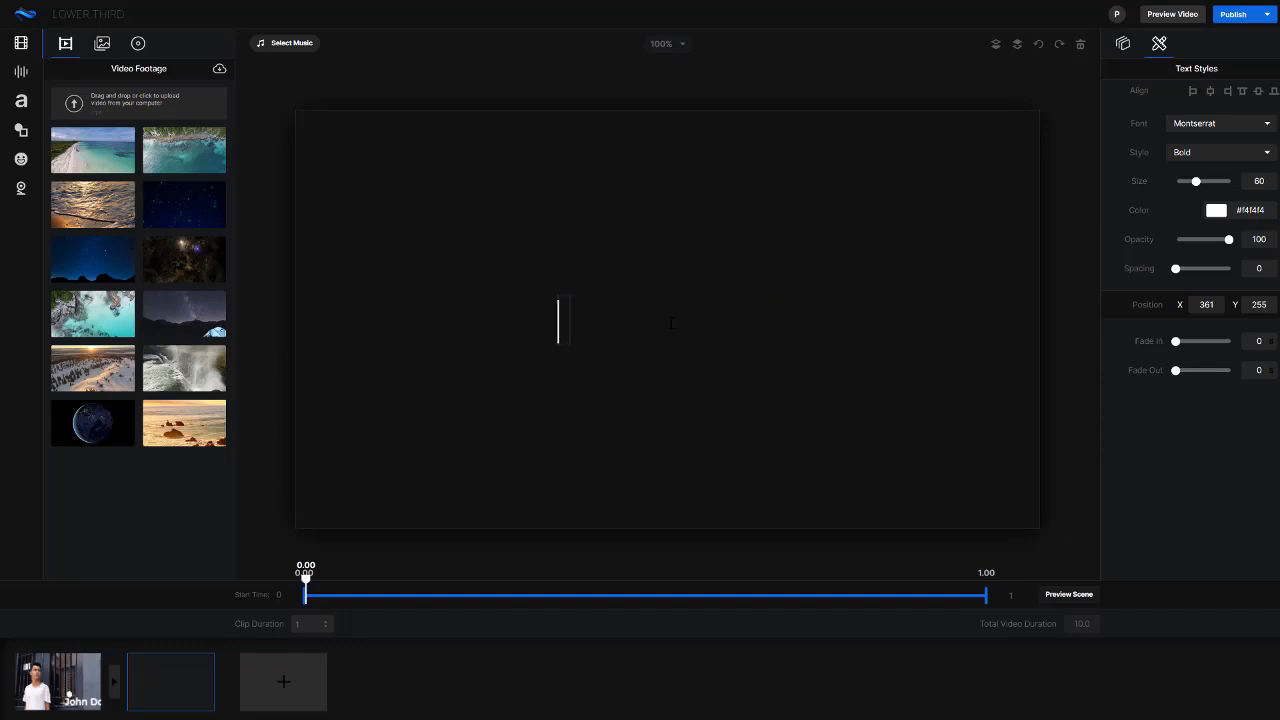
type("My Portfolio")
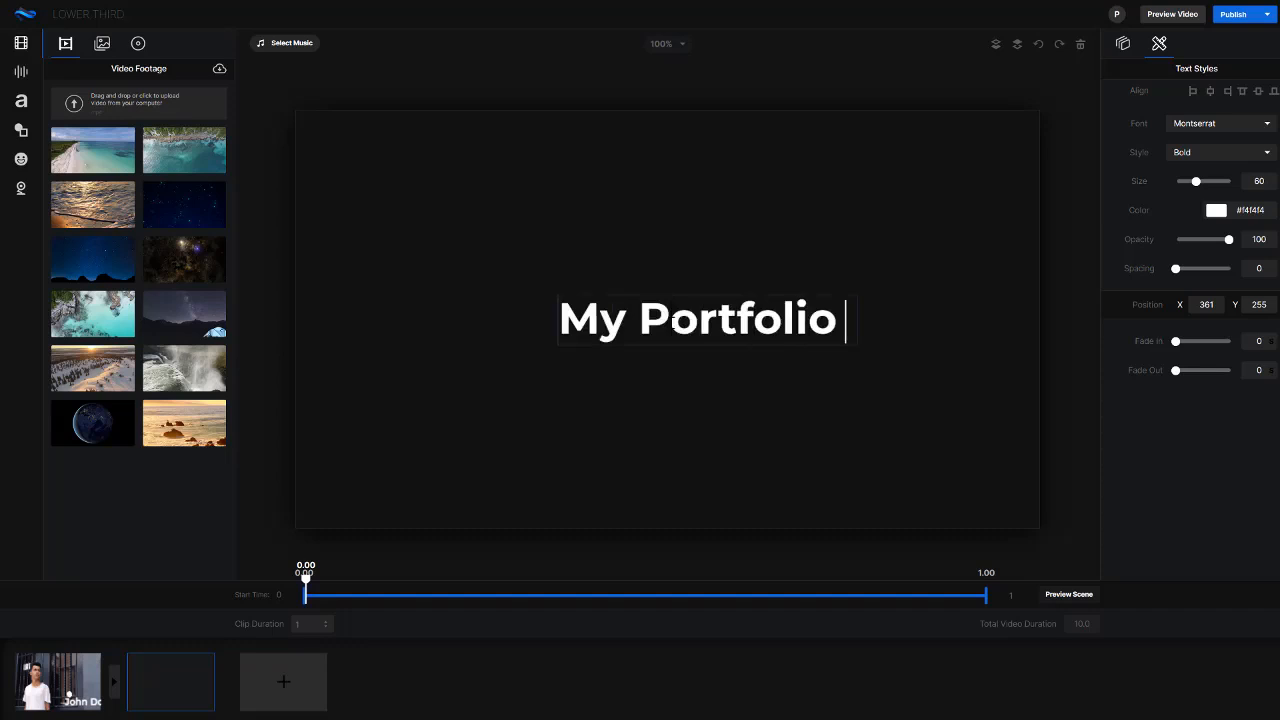
left_click(689, 383)
left_click(676, 336)
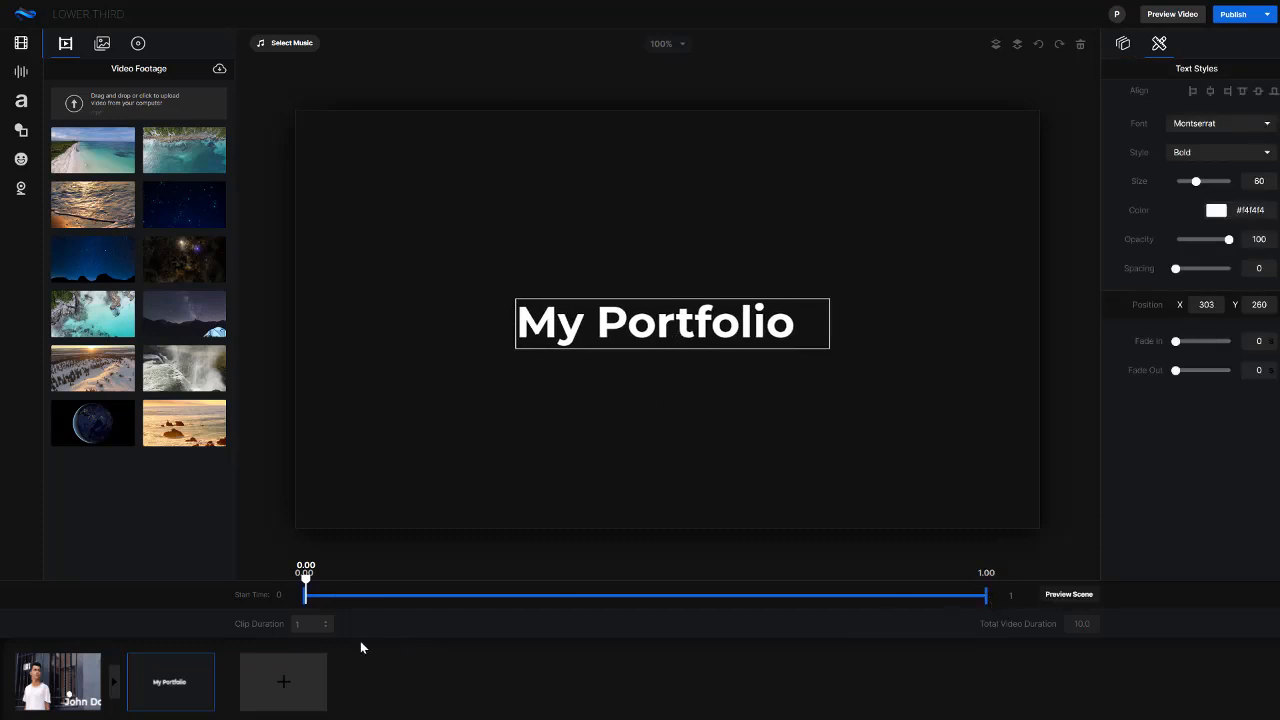
Set the My Portfolio scene's clip duration to 3 and its text's fade in and fade out to 0.2
left_click_drag(306, 585, 750, 586)
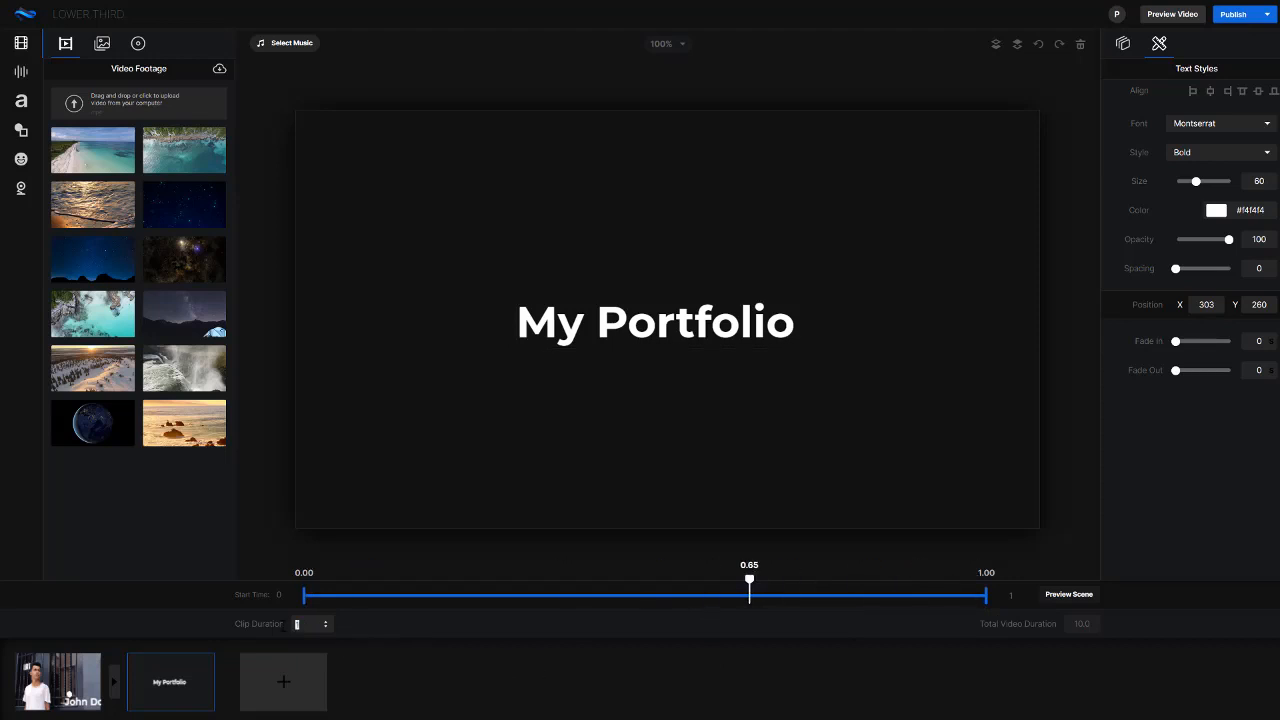
left_click(383, 629)
left_click(723, 306)
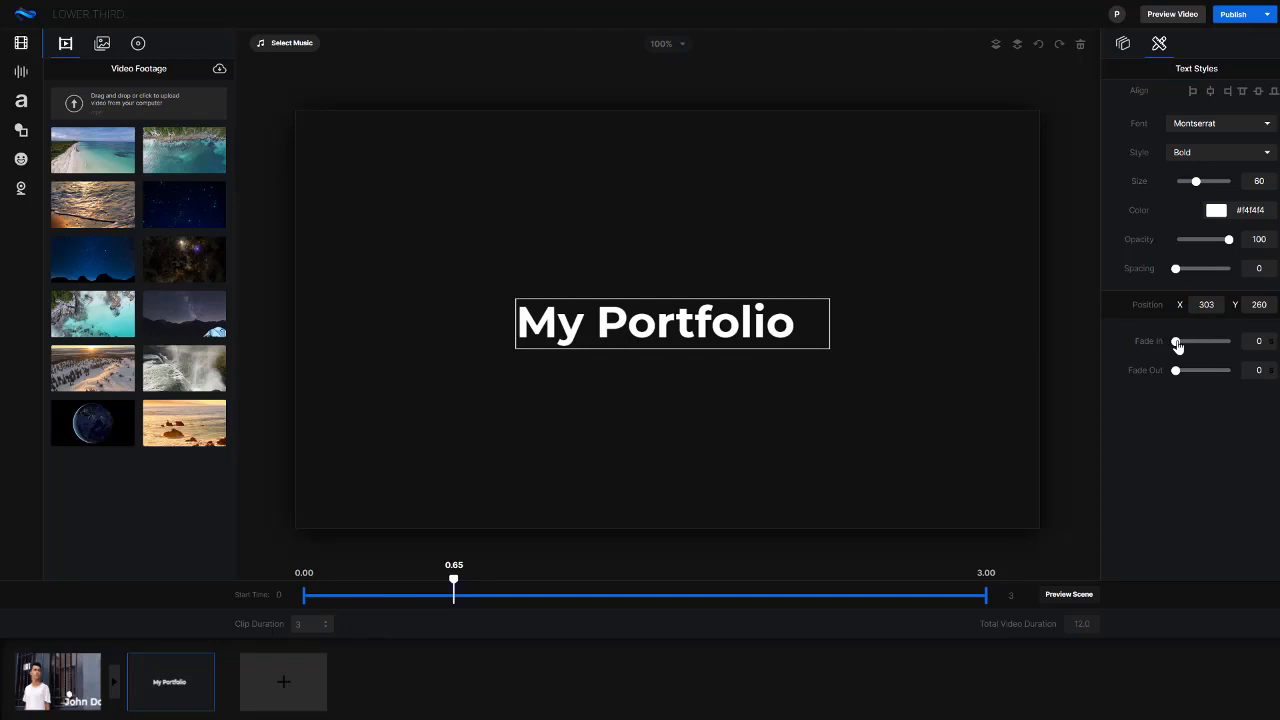
left_click_drag(1177, 344, 1202, 372)
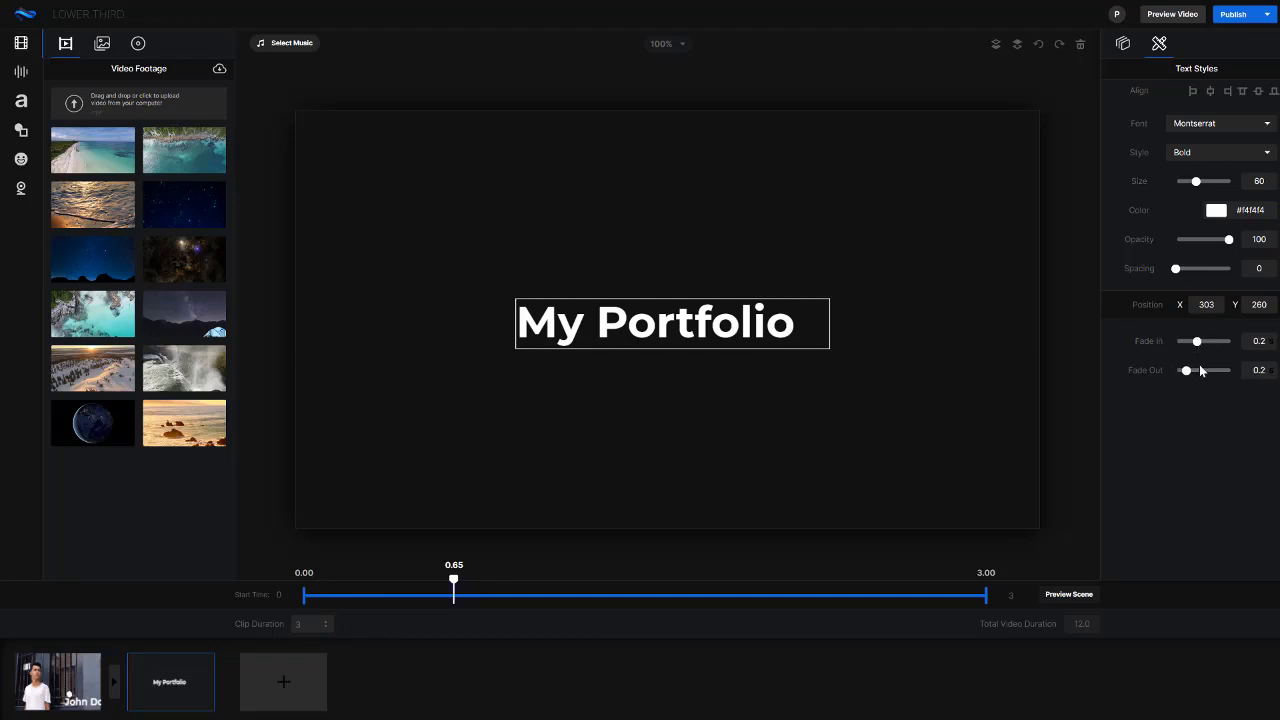
left_click(453, 511)
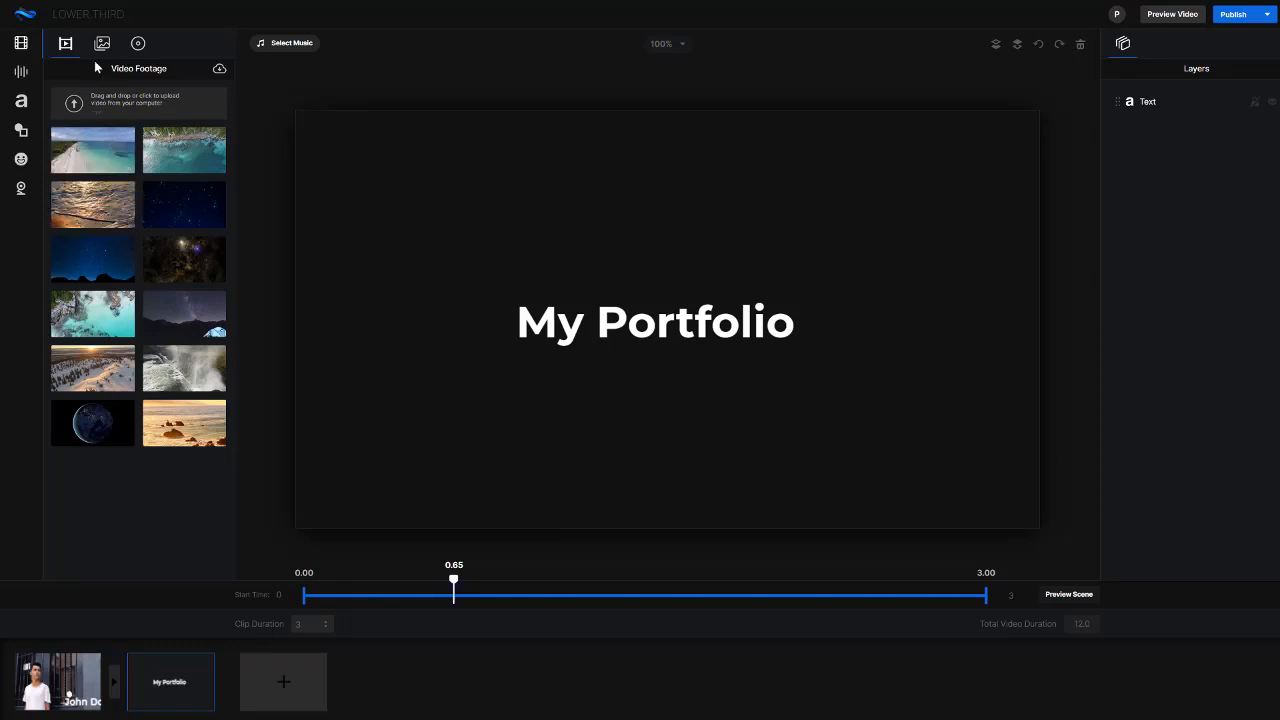
Add a square shape, move it to the canvas's top-left corner and scale it to fit the My Portfolio scene
left_click(21, 72)
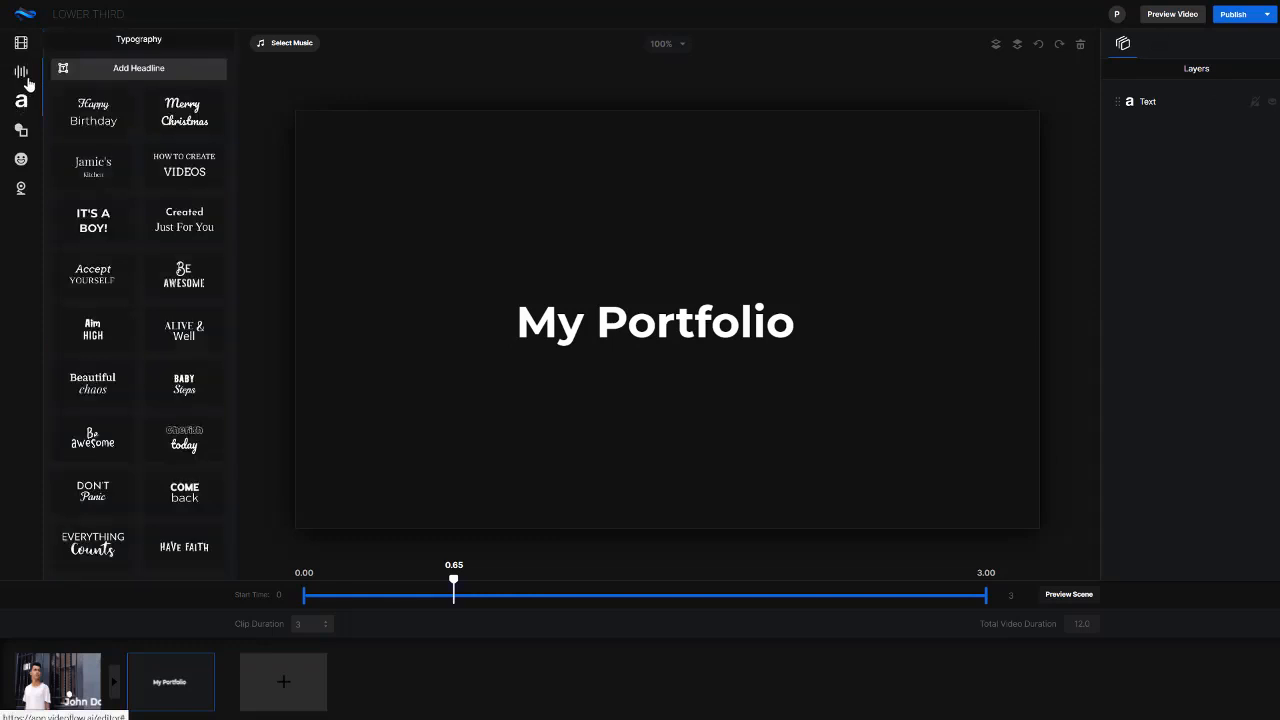
left_click(22, 138)
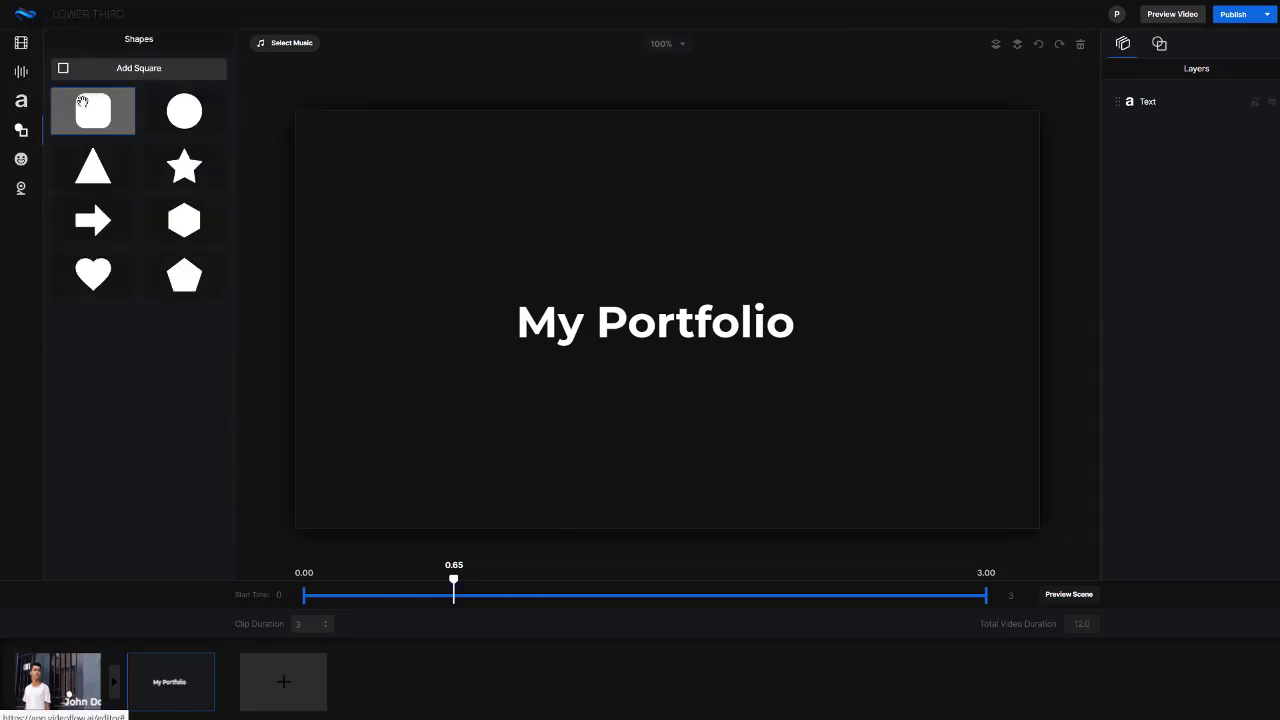
left_click(137, 75)
left_click_drag(451, 284, 303, 131)
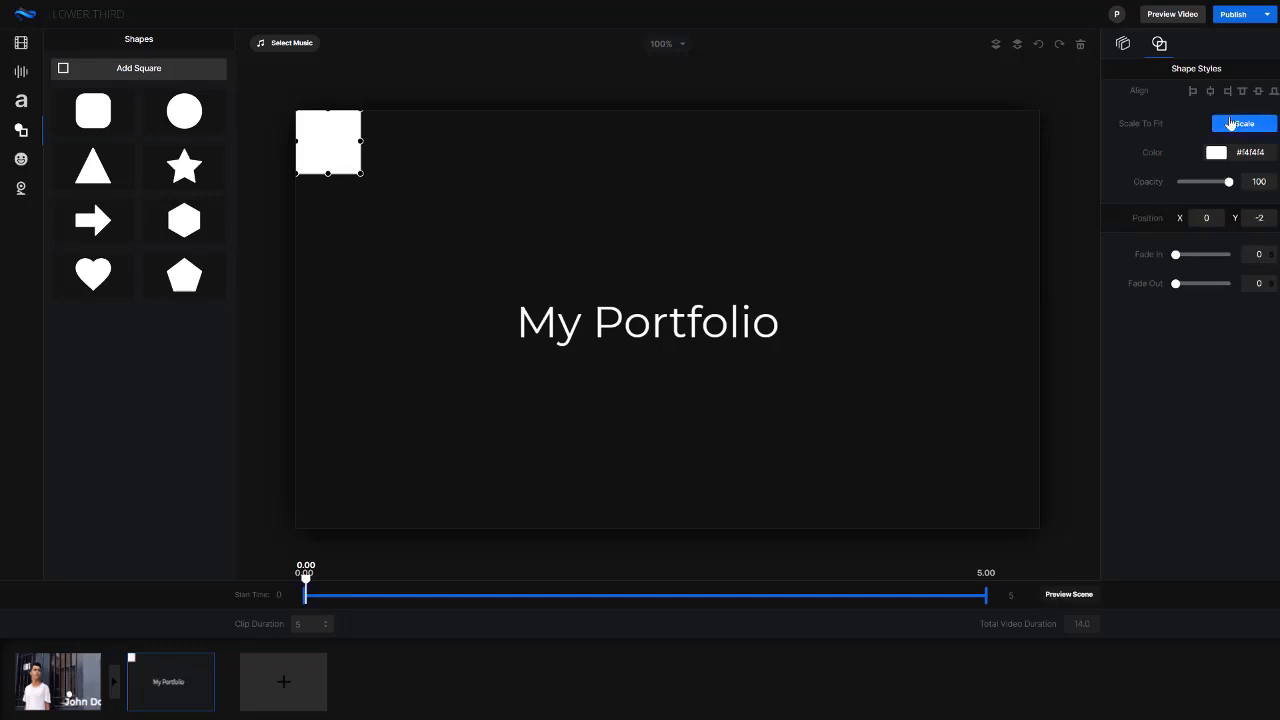
left_click(1244, 123)
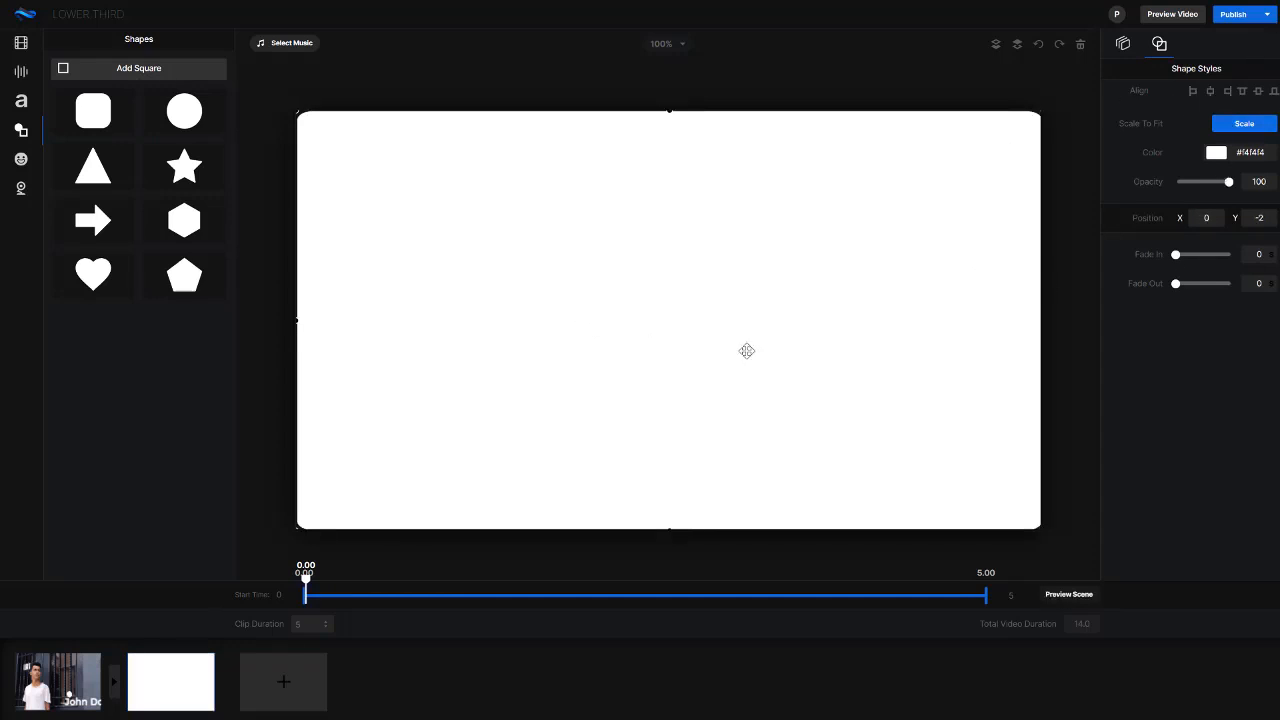
Place the shape layer beneath the text layer and color the My Portfolio text black
left_click(1121, 45)
left_click_drag(1117, 106, 1120, 134)
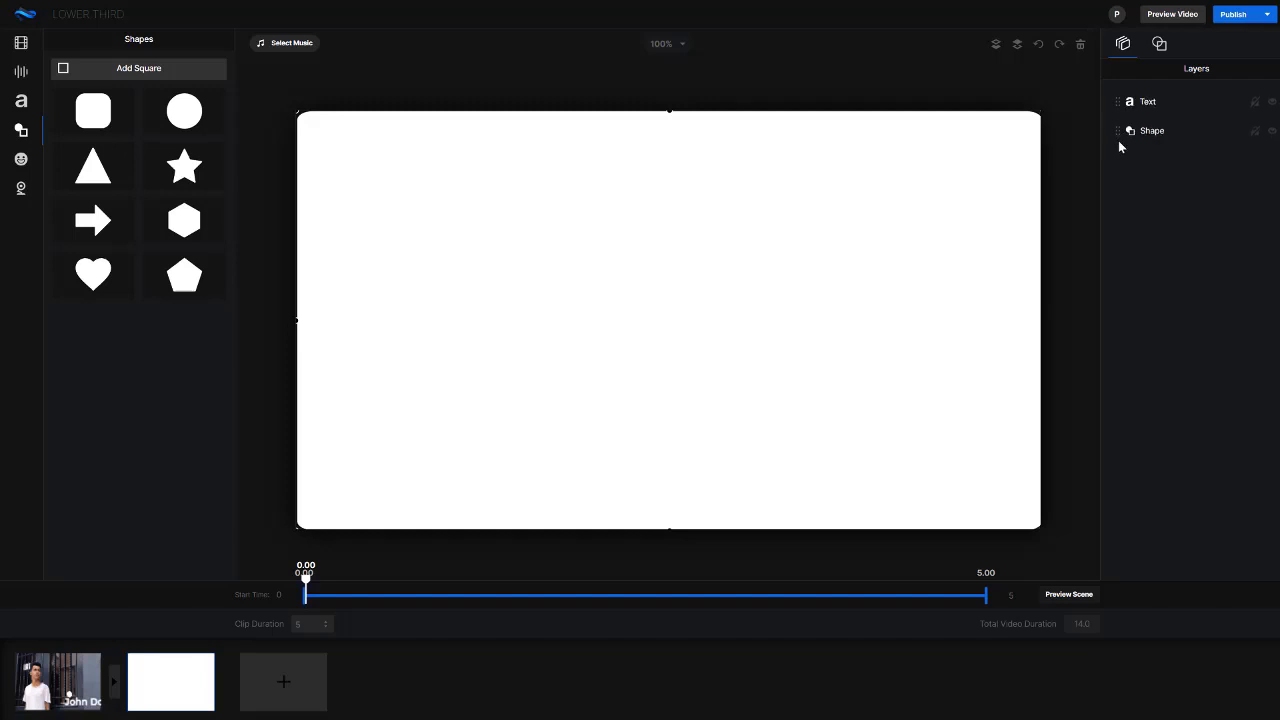
left_click(637, 328)
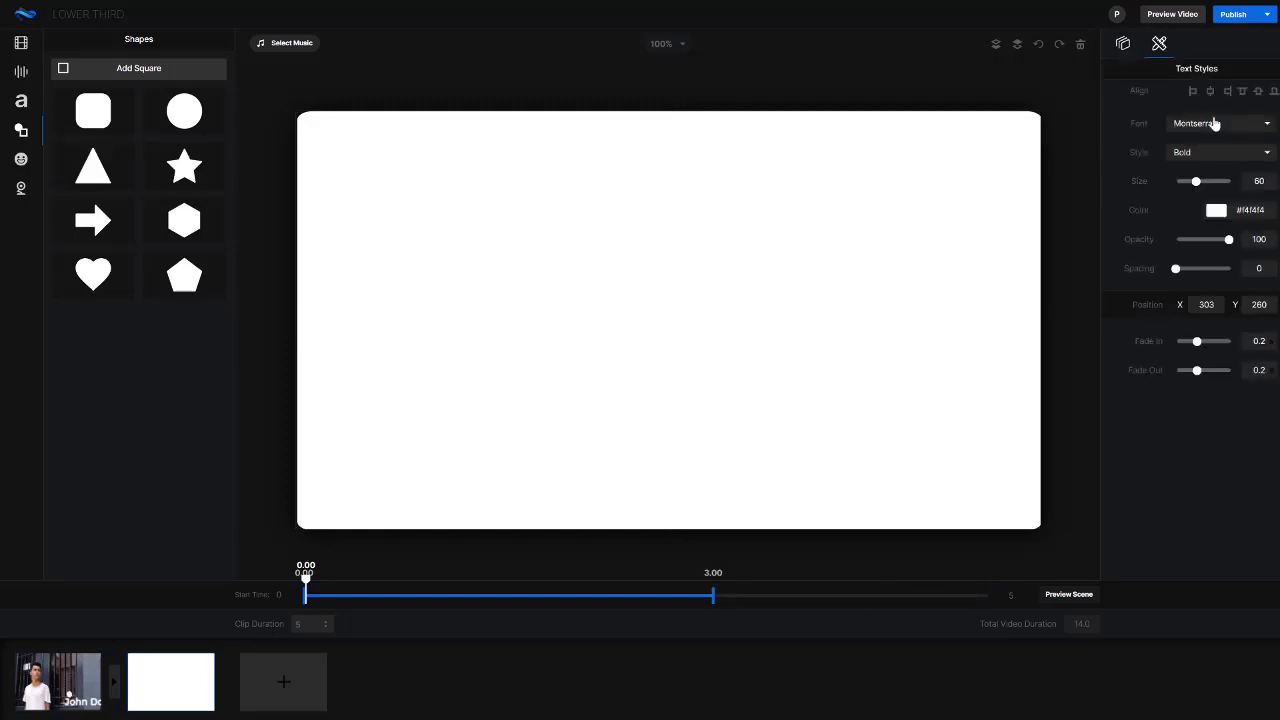
left_click(1216, 211)
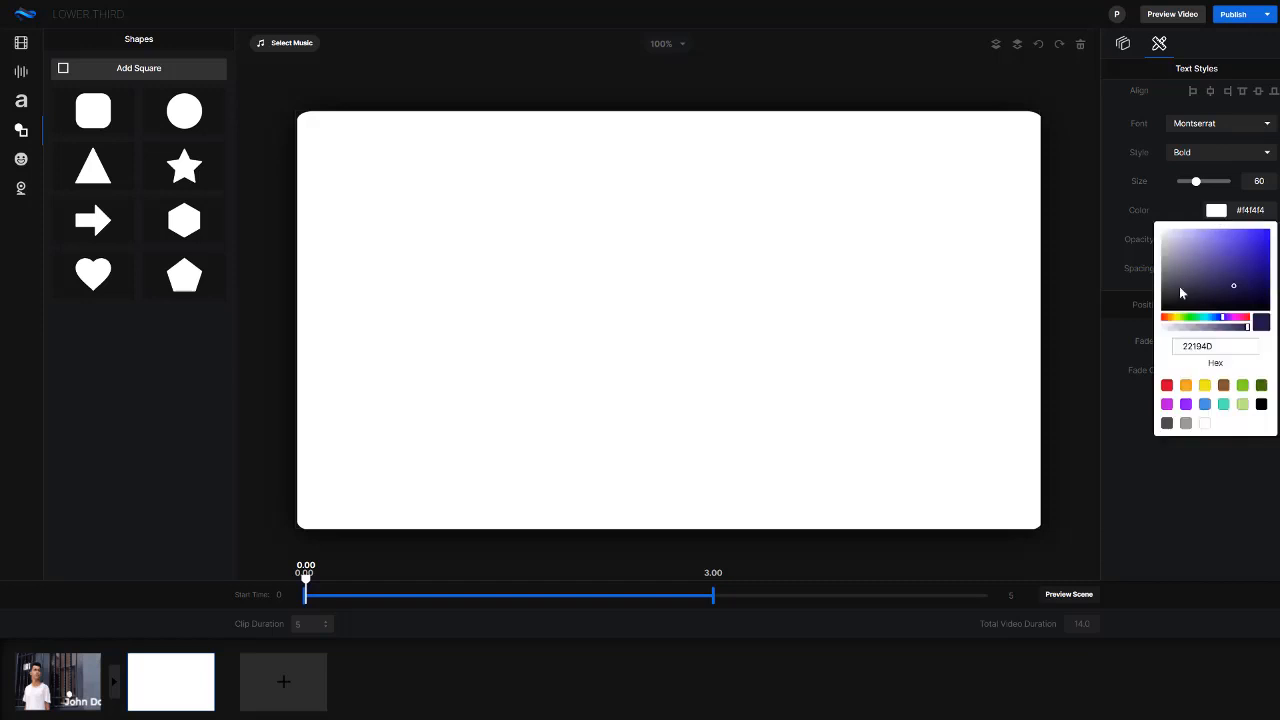
left_click_drag(1181, 293, 1136, 328)
left_click(900, 563)
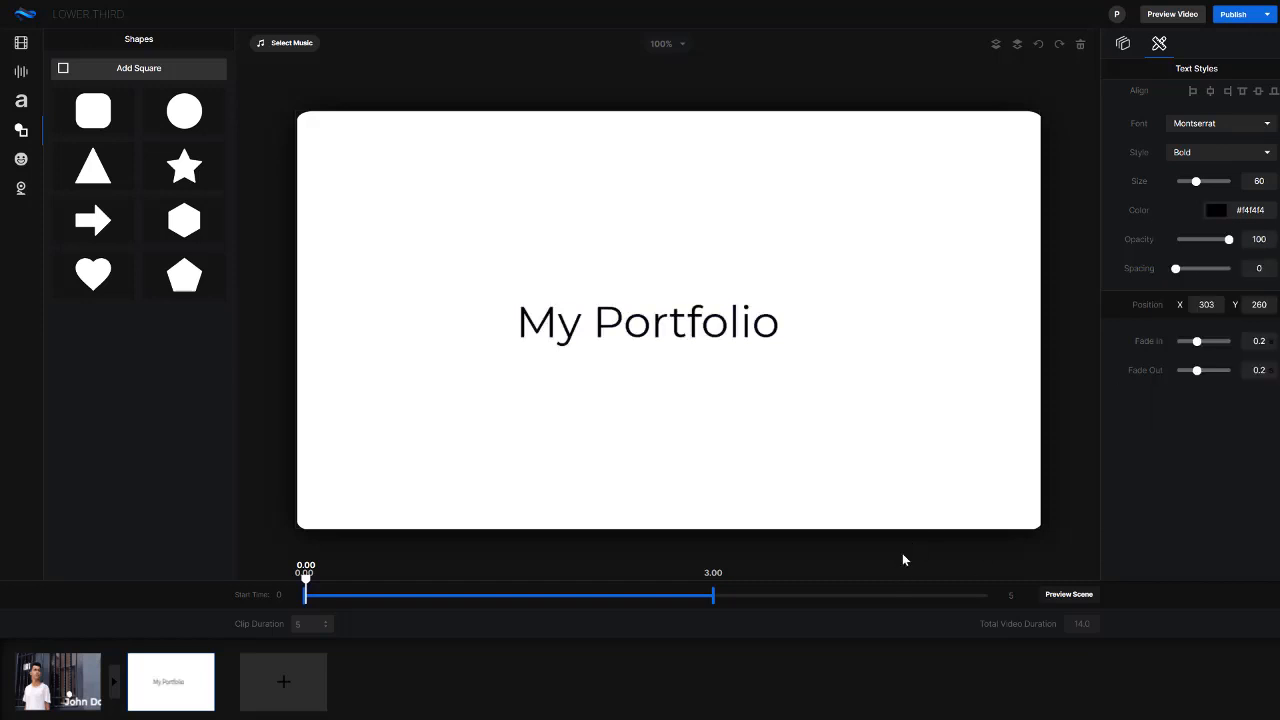
Apply a transition to the junction of the first scene and the My Portfolio scene
left_click(114, 686)
left_click(700, 297)
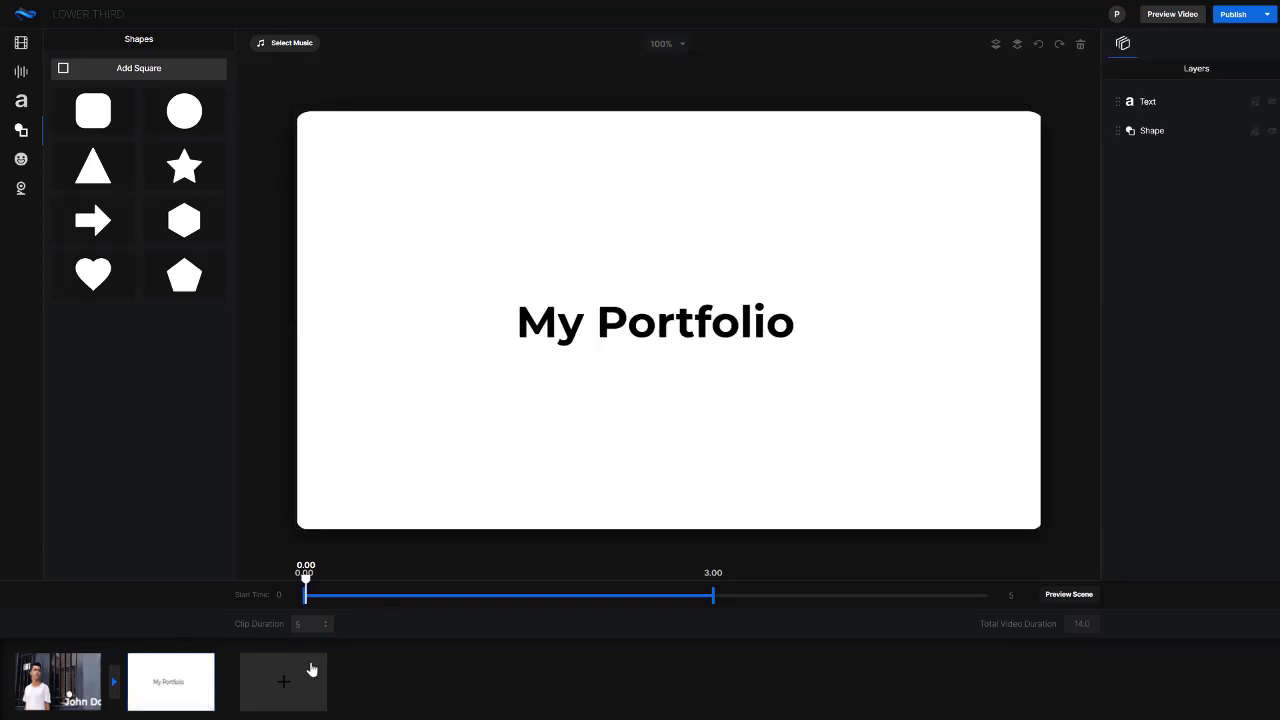
Add a third scene and remove its default Welcome text
left_click(284, 681)
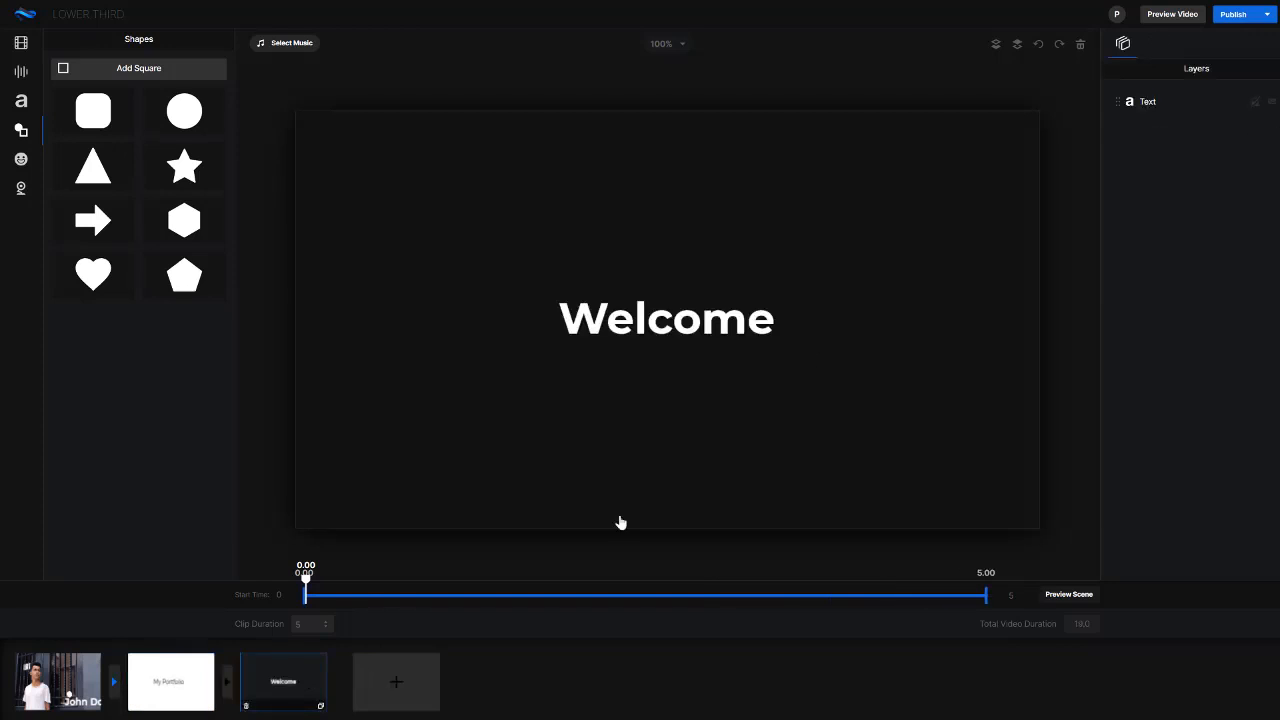
left_click(723, 318)
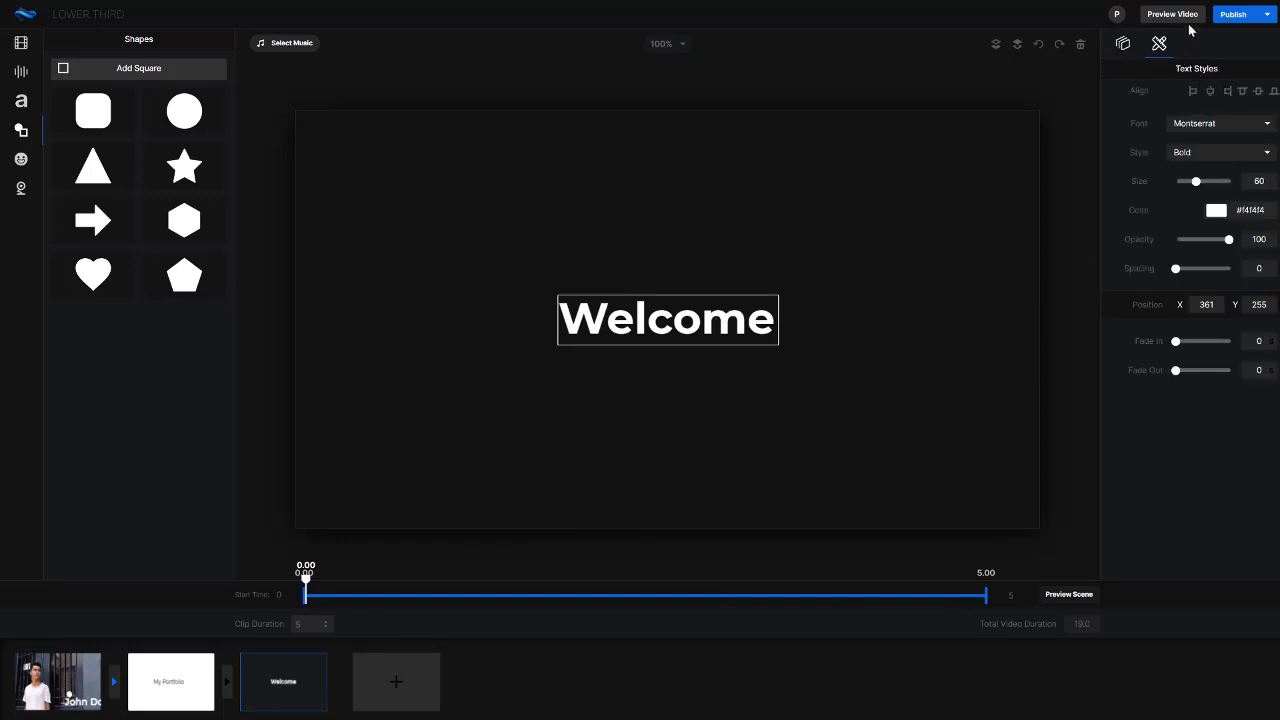
left_click(1080, 47)
left_click(675, 386)
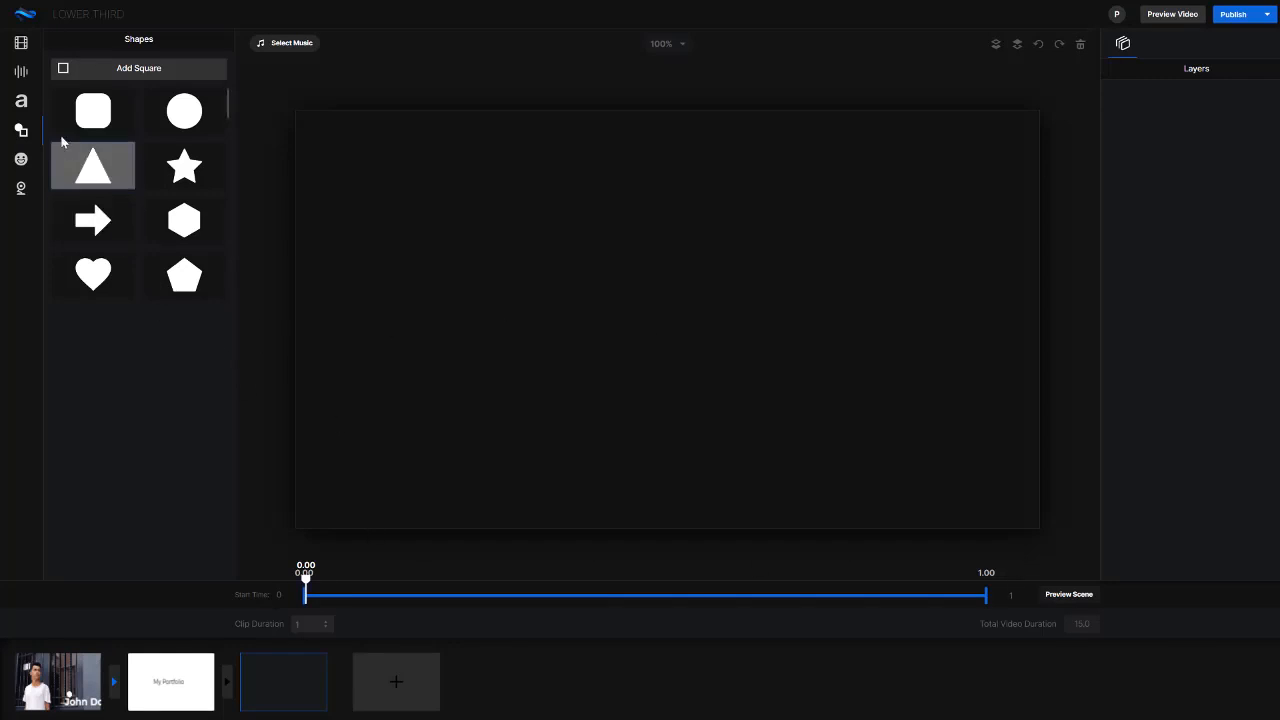
Browse the media sources for the empty scene: stock video footage, stock images and video recordings
left_click(22, 74)
left_click(22, 45)
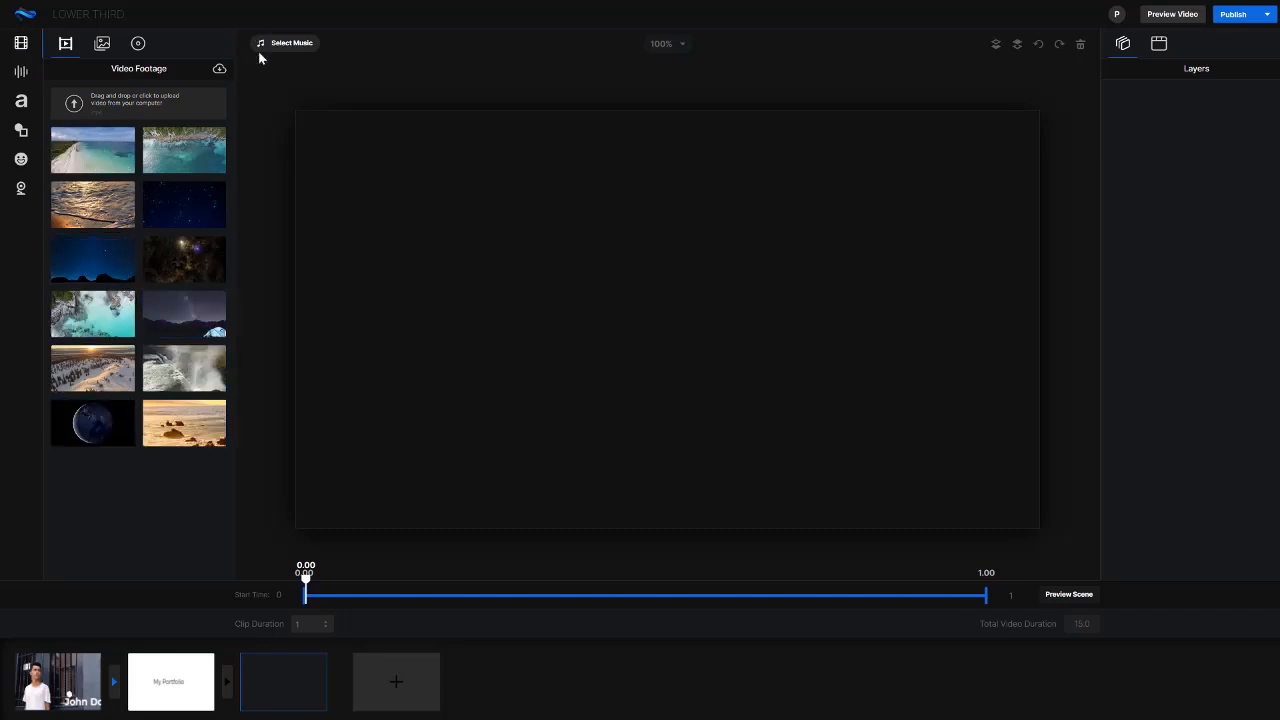
left_click(218, 72)
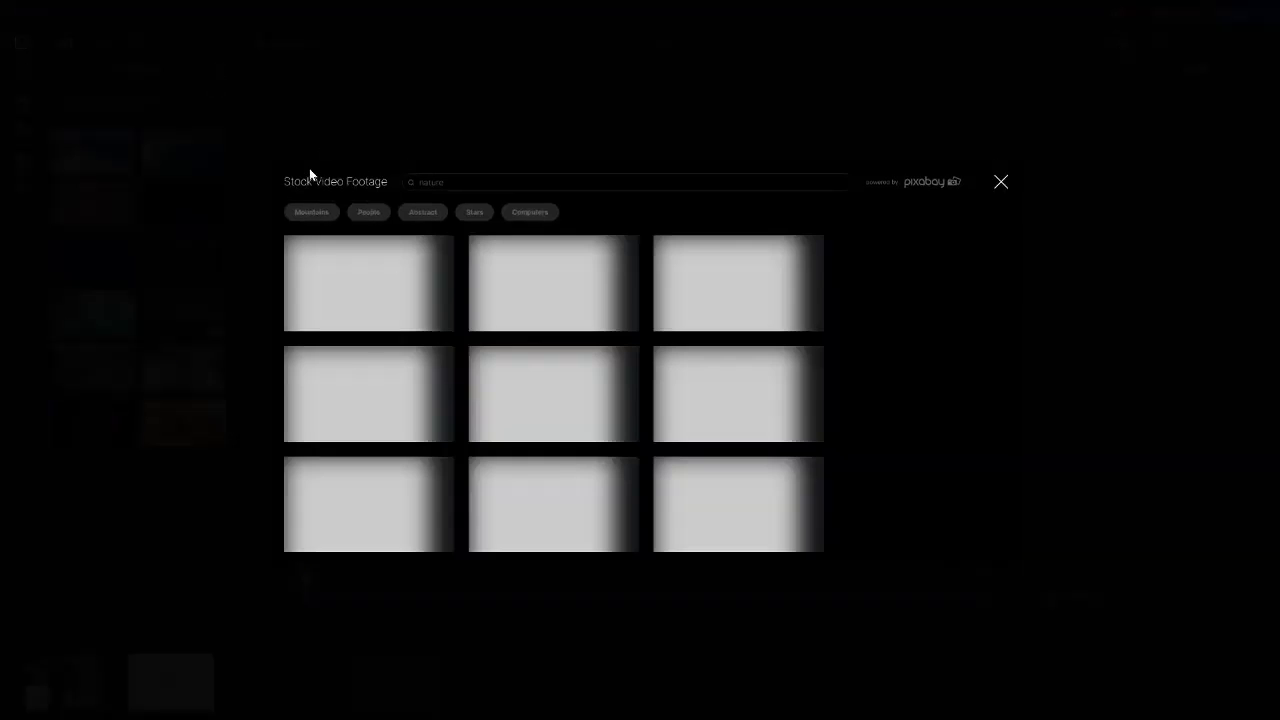
scroll(650, 337, "down", 10)
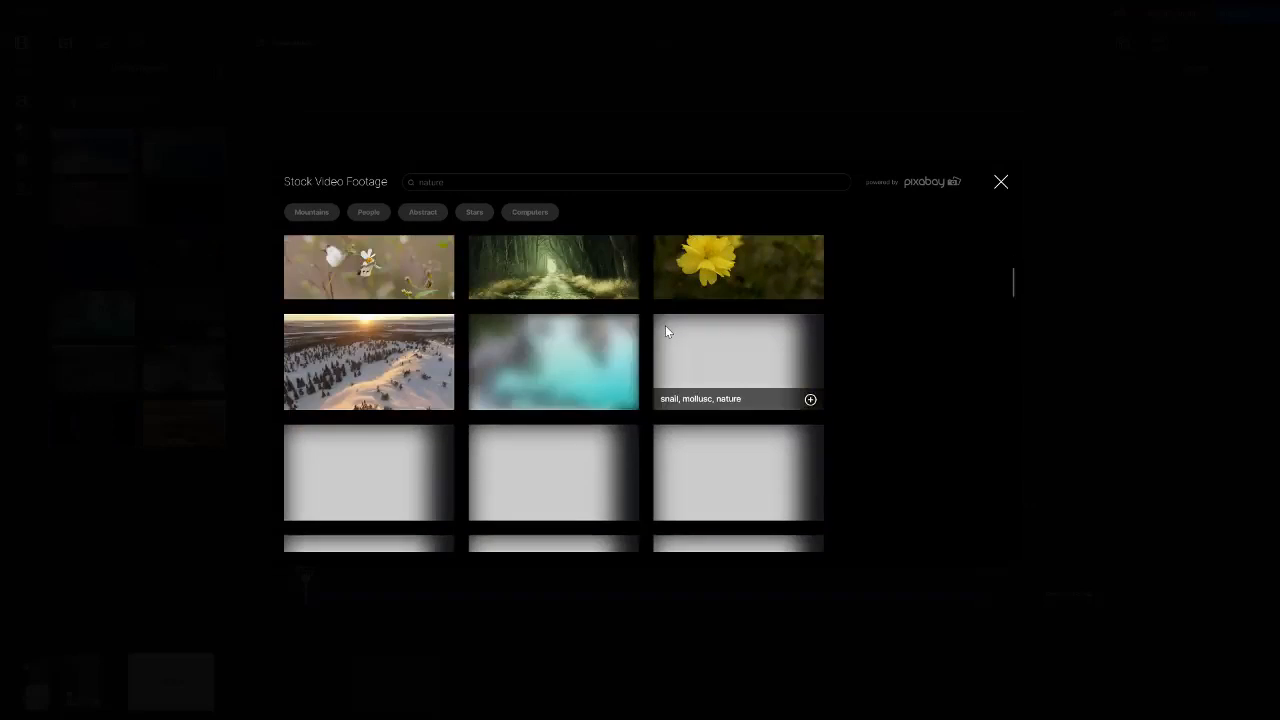
scroll(672, 324, "down", 5)
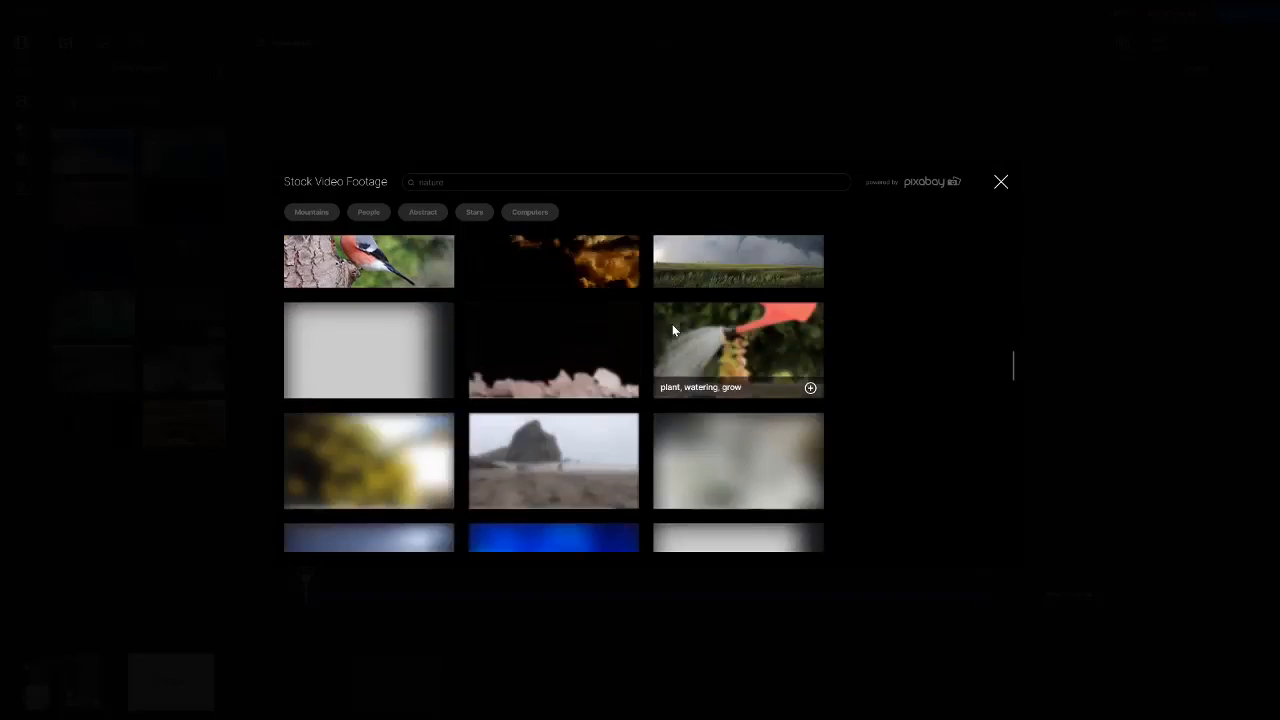
left_click(1001, 181)
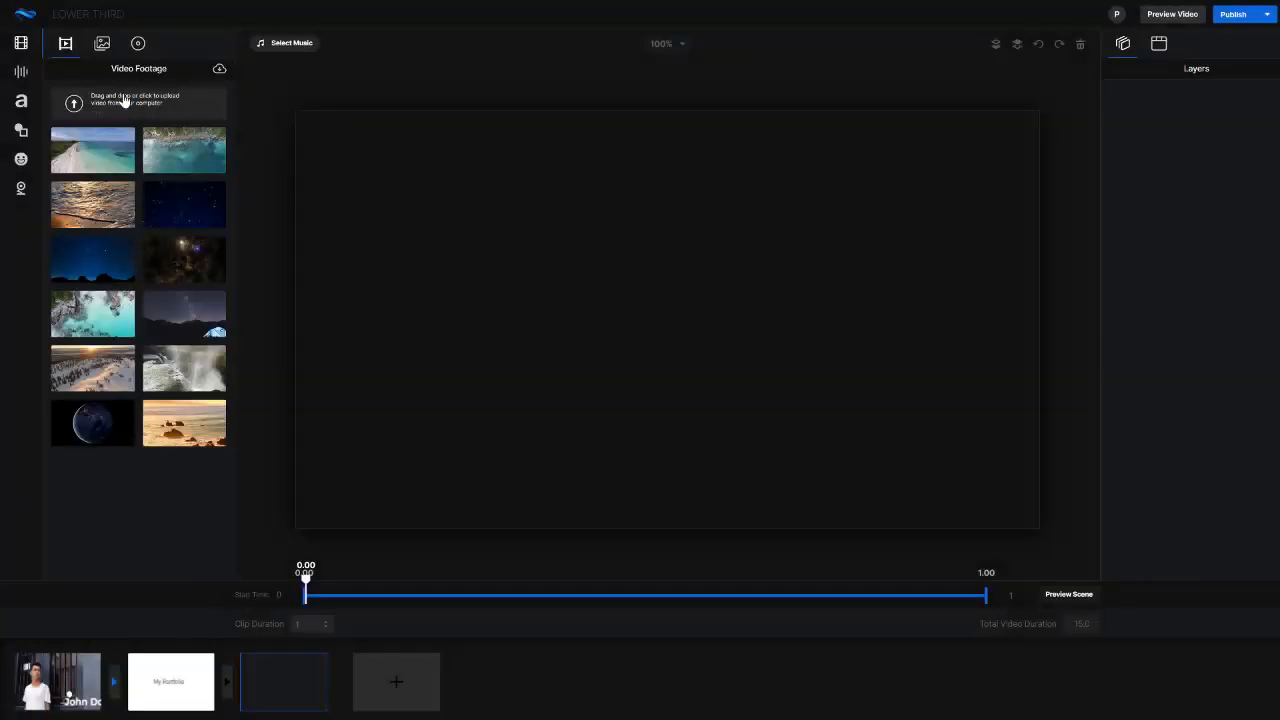
left_click(103, 46)
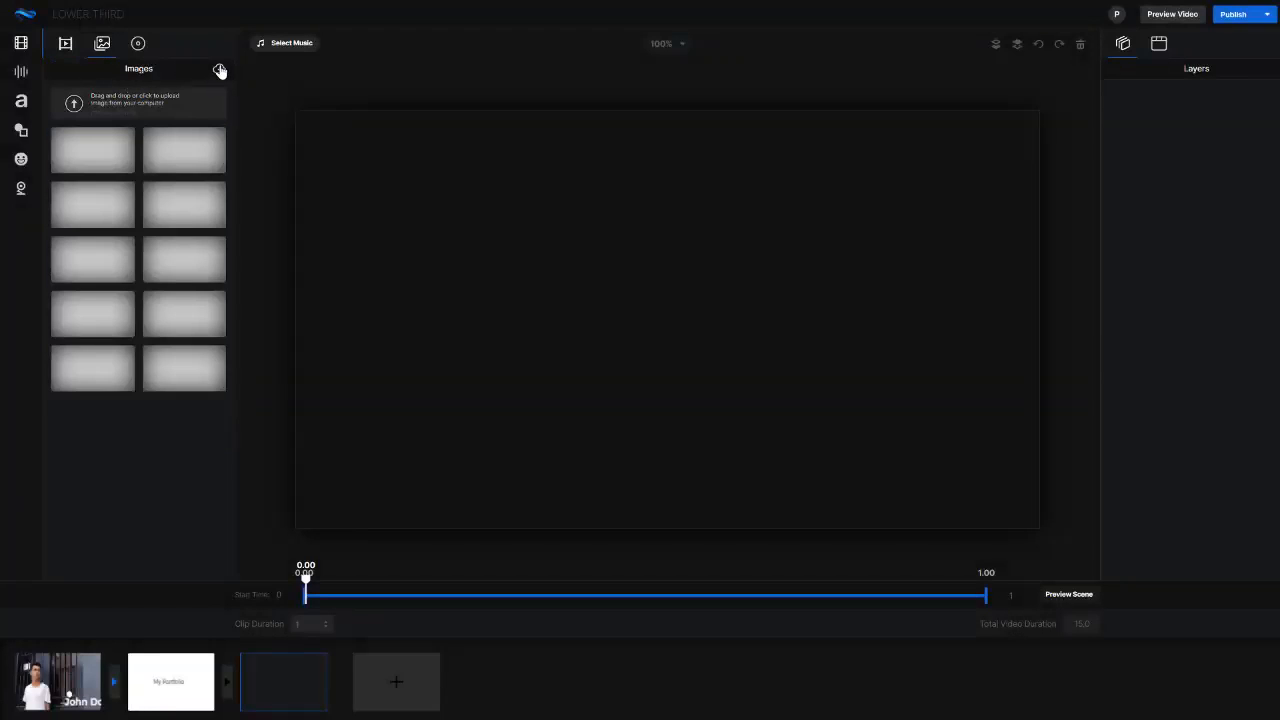
left_click(219, 68)
left_click(1001, 182)
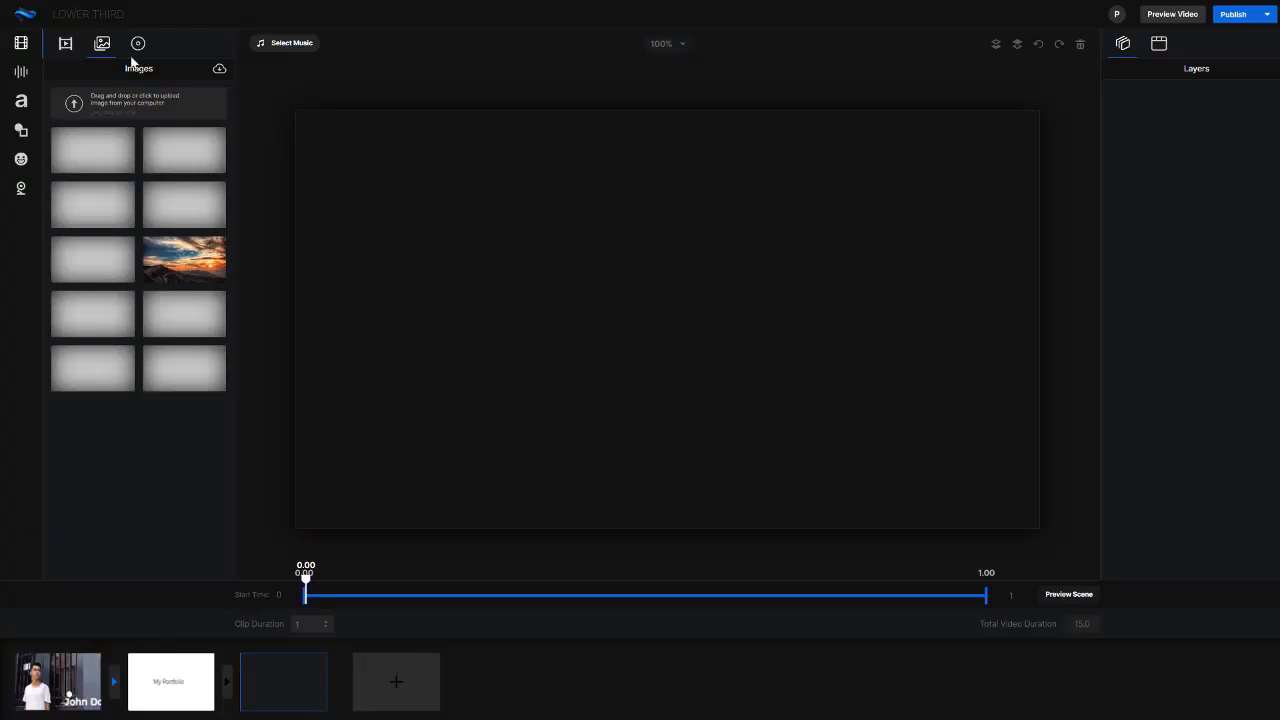
left_click(137, 45)
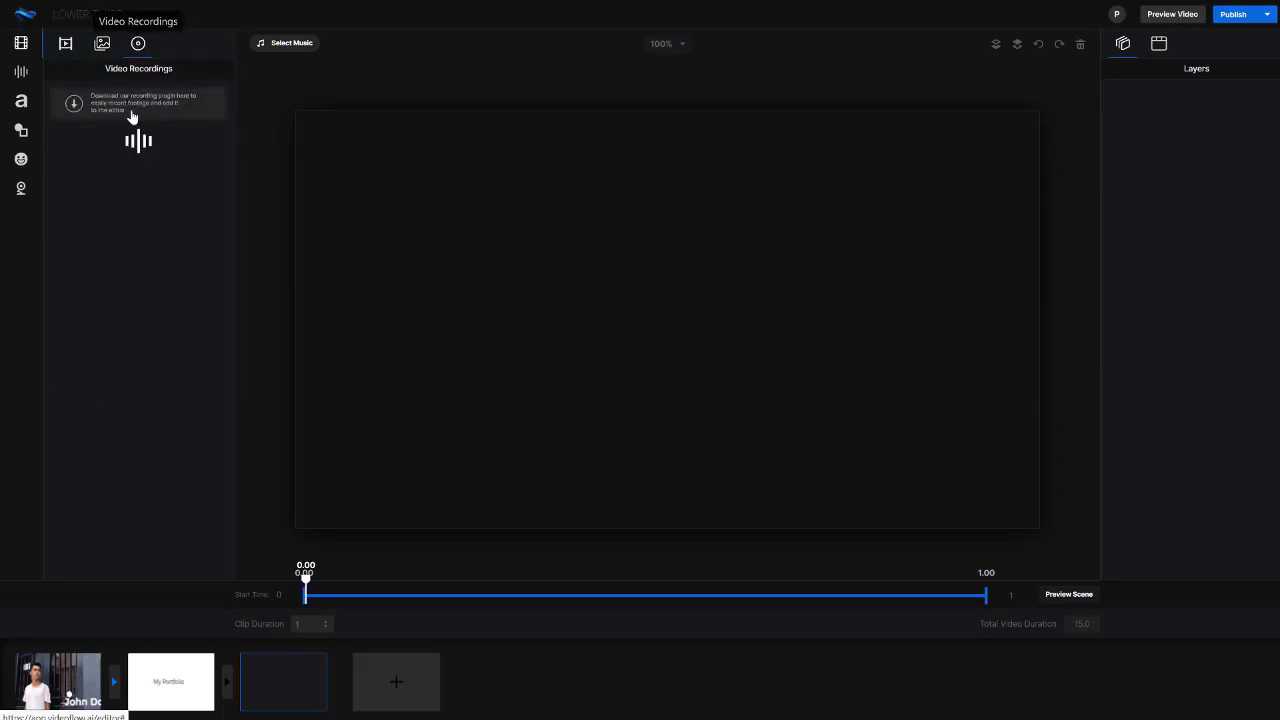
Add the video footage of the starry night sky with a lit tent to the third scene
left_click(65, 44)
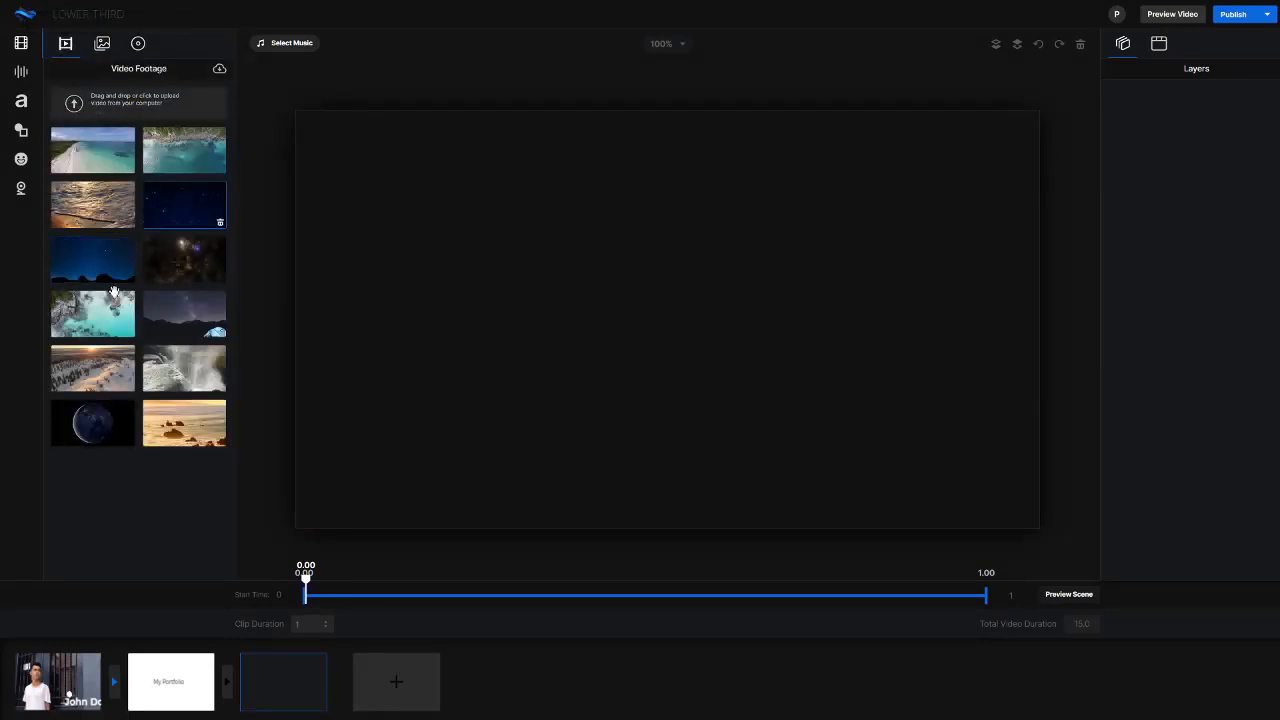
left_click(183, 321)
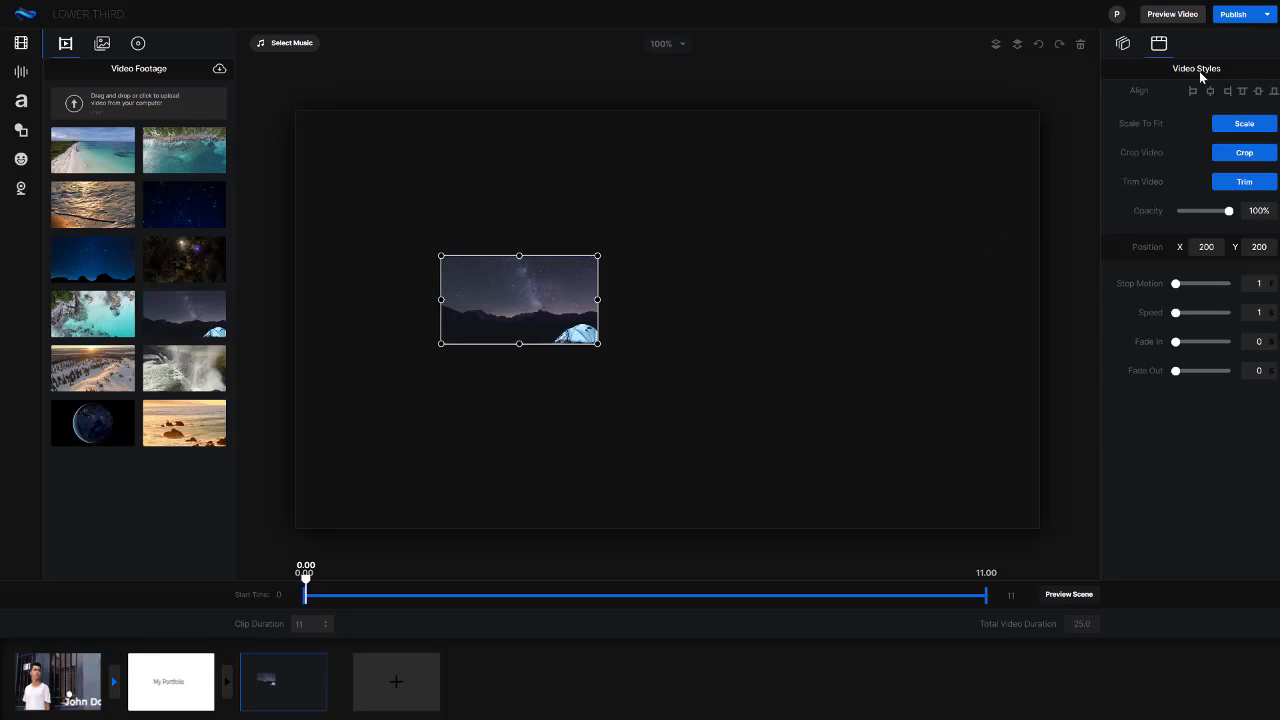
Scale the starry night footage to fill the scene and open the shape library
left_click(1244, 124)
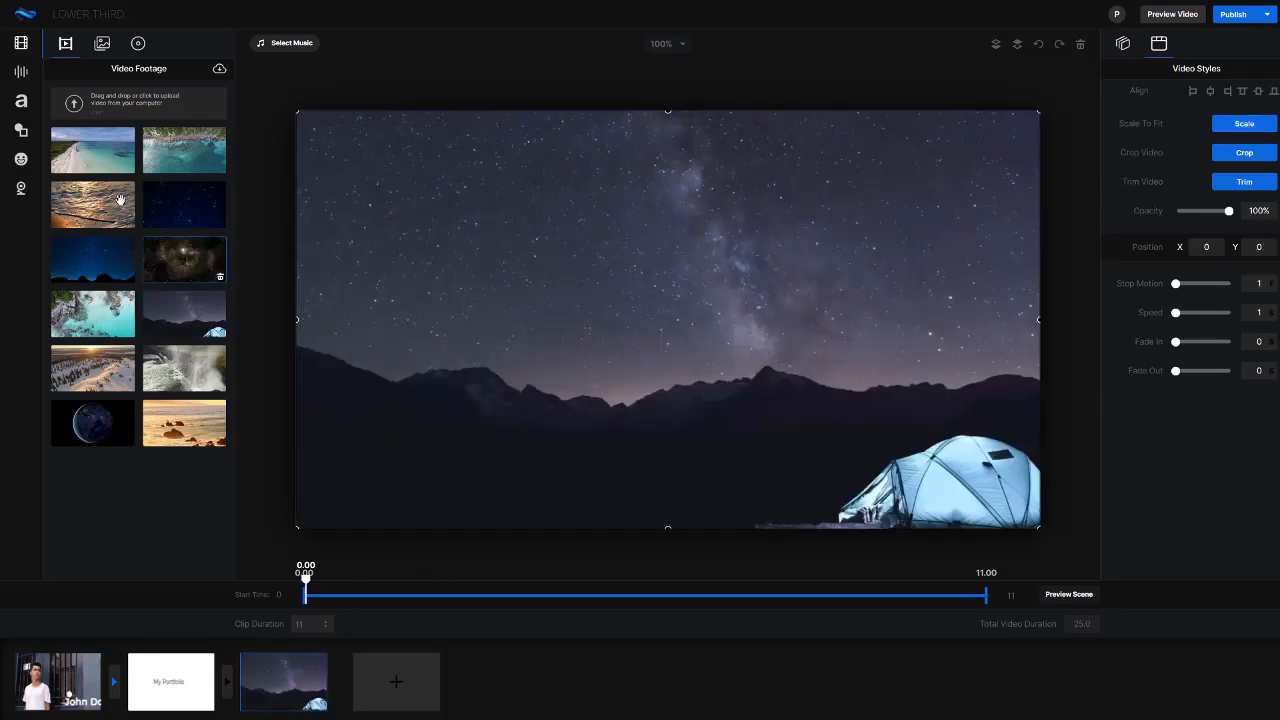
left_click(21, 101)
left_click(21, 130)
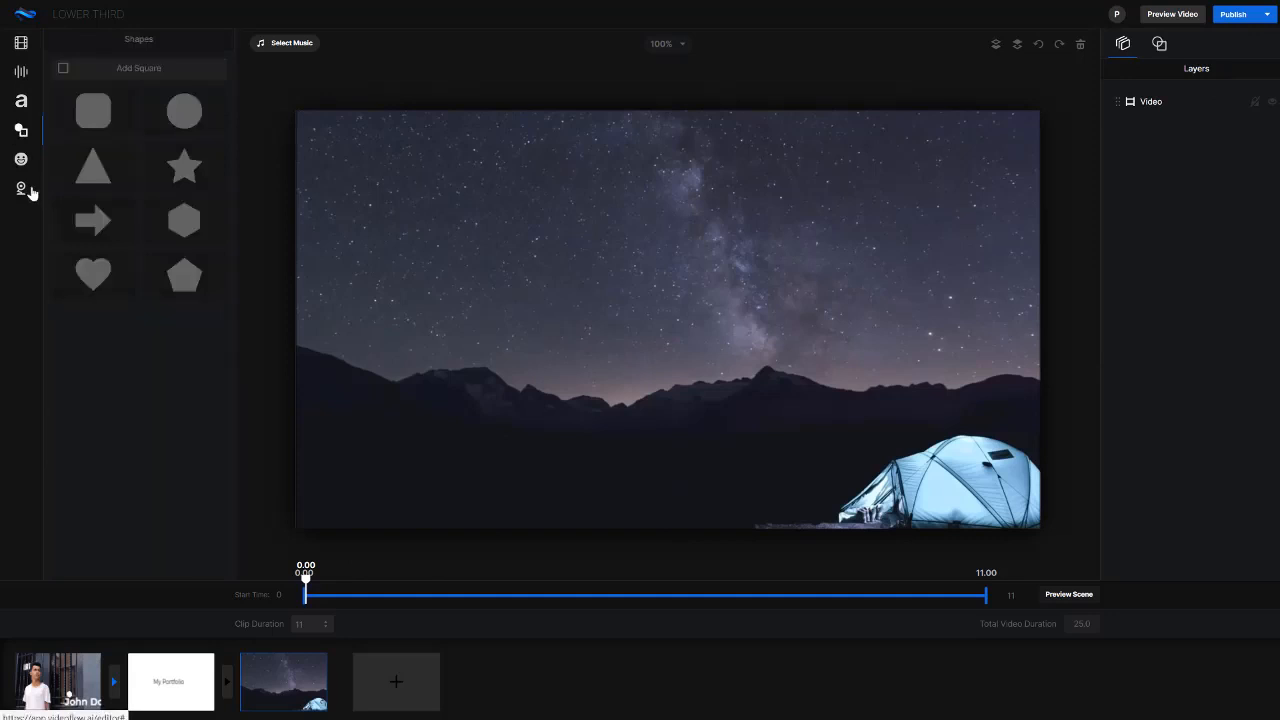
left_click(104, 107)
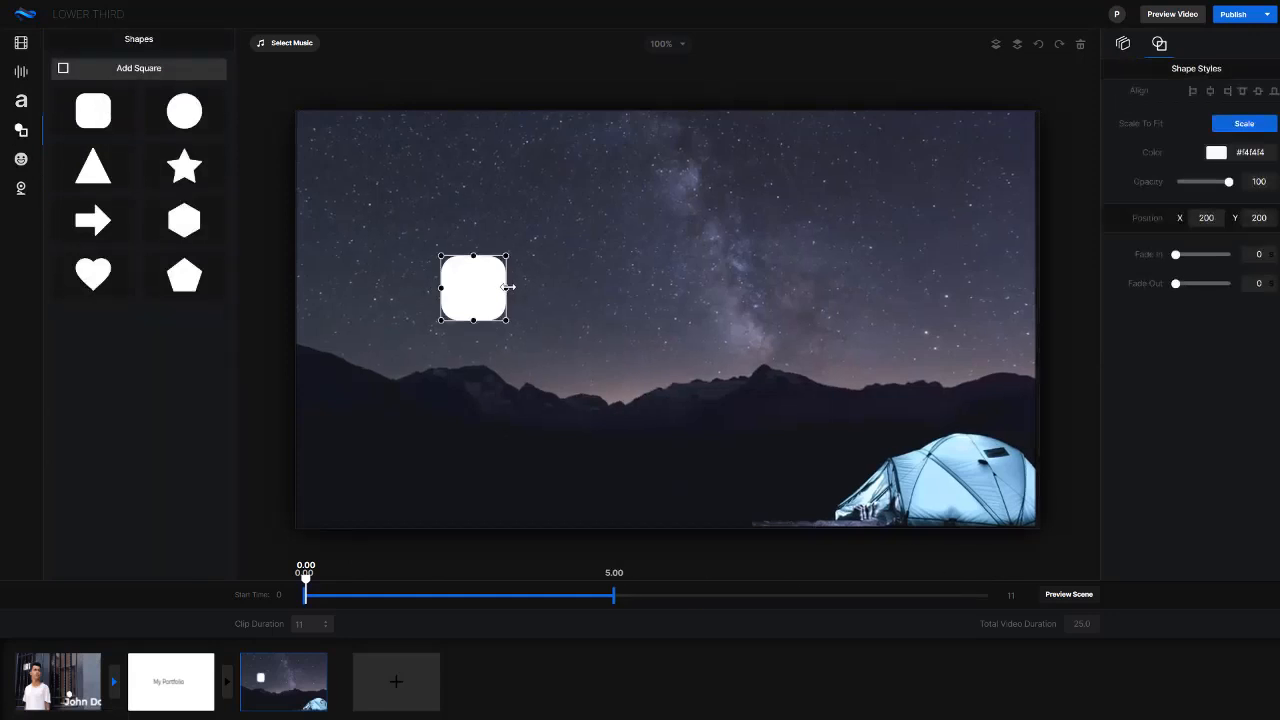
left_click_drag(508, 287, 844, 287)
left_click_drag(594, 296, 698, 290)
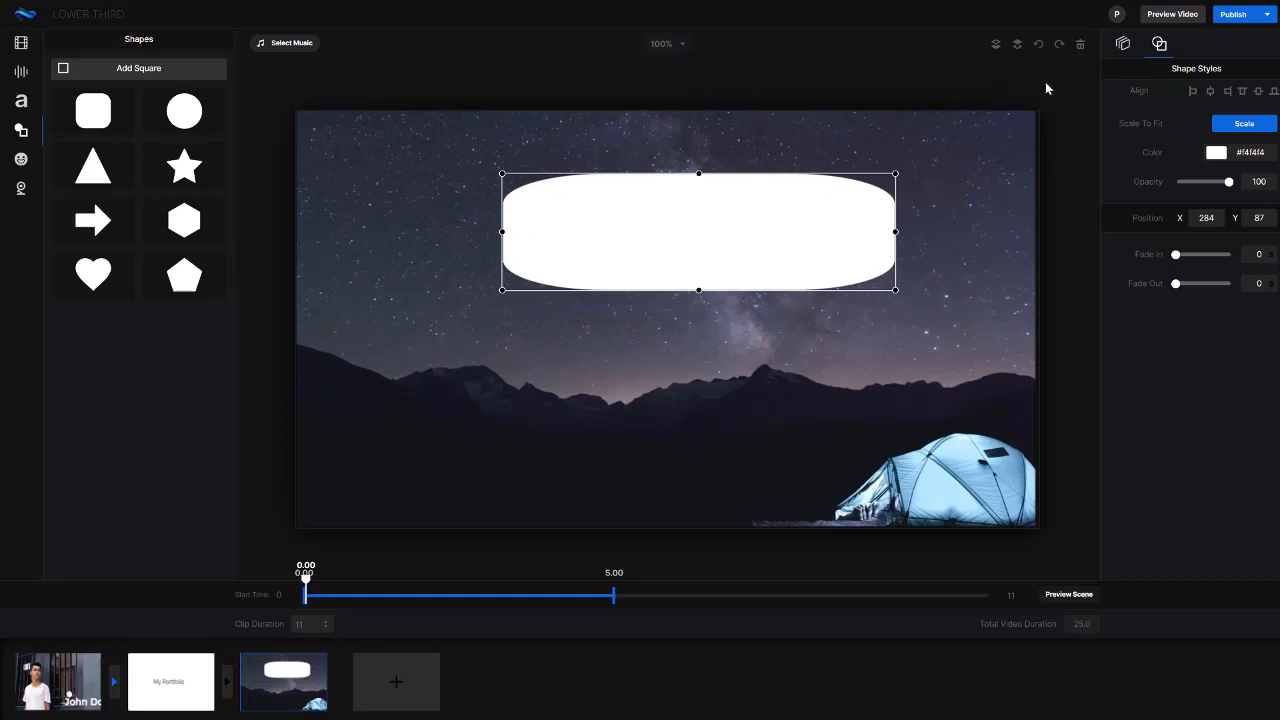
left_click(1081, 46)
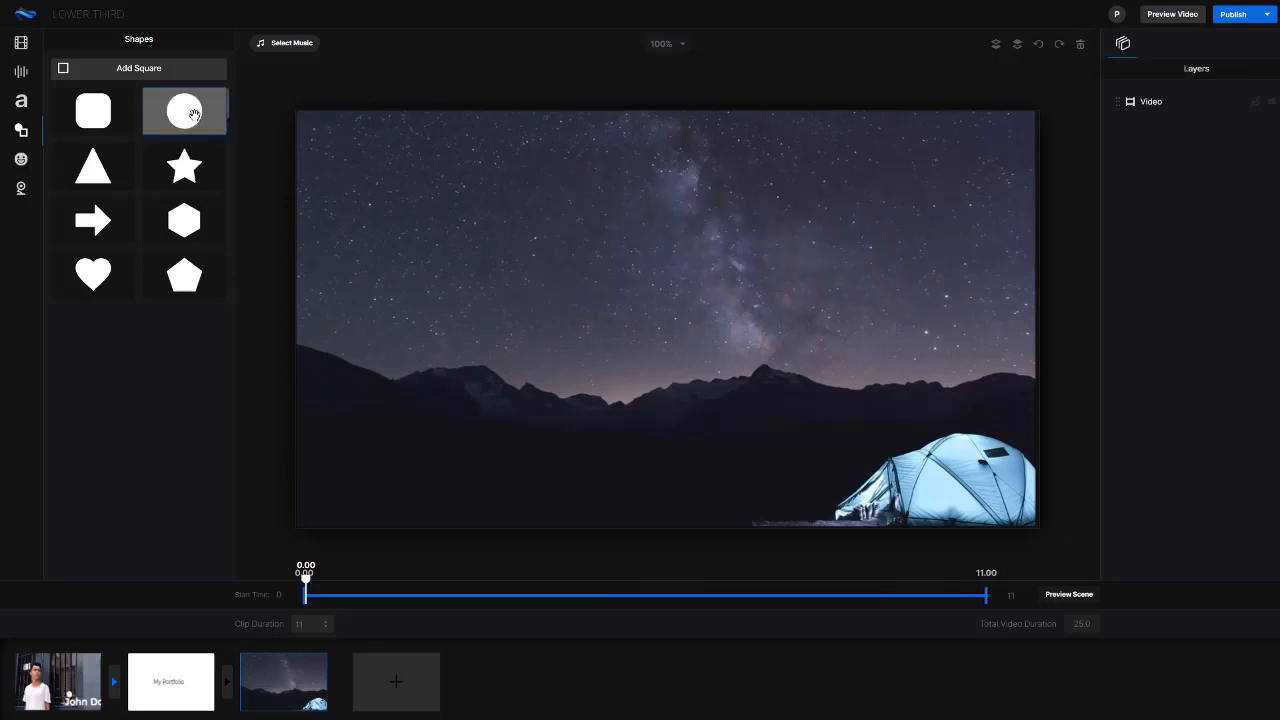
Add a square stretched into a wide banner at about X 80, Y 74, and shorten its display to about 2.49 seconds
left_click(91, 70)
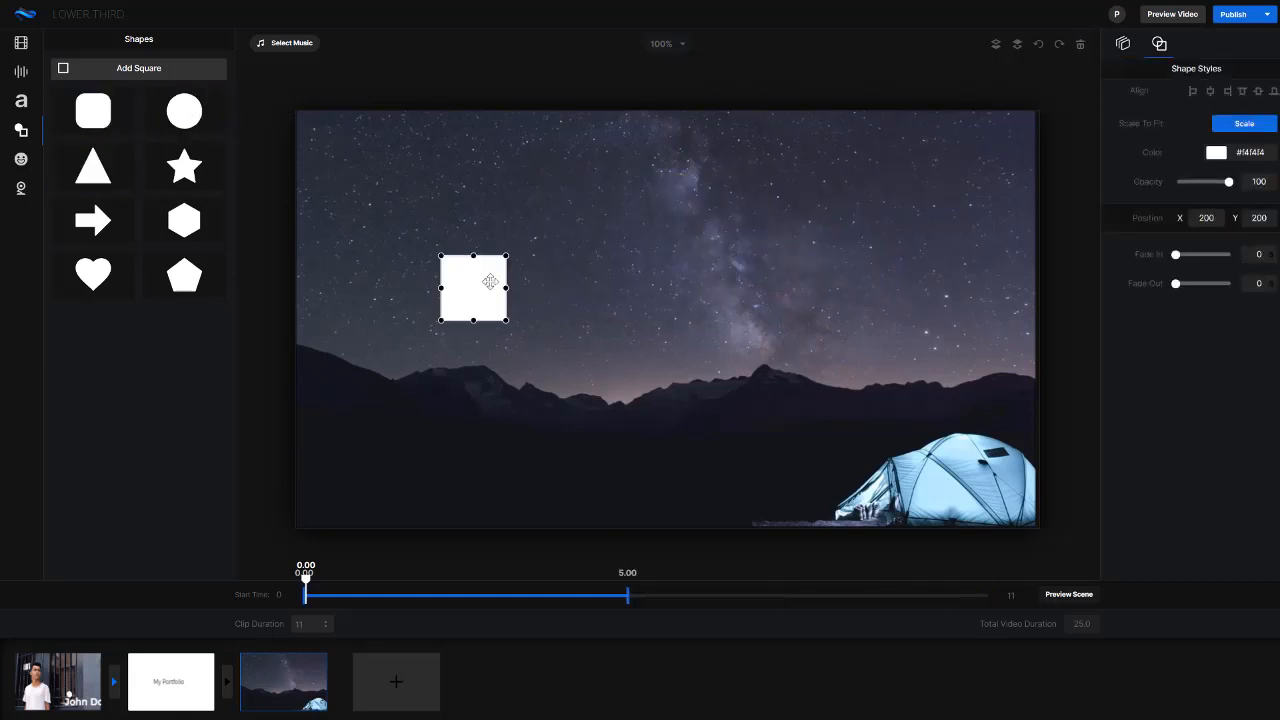
left_click_drag(490, 281, 671, 197)
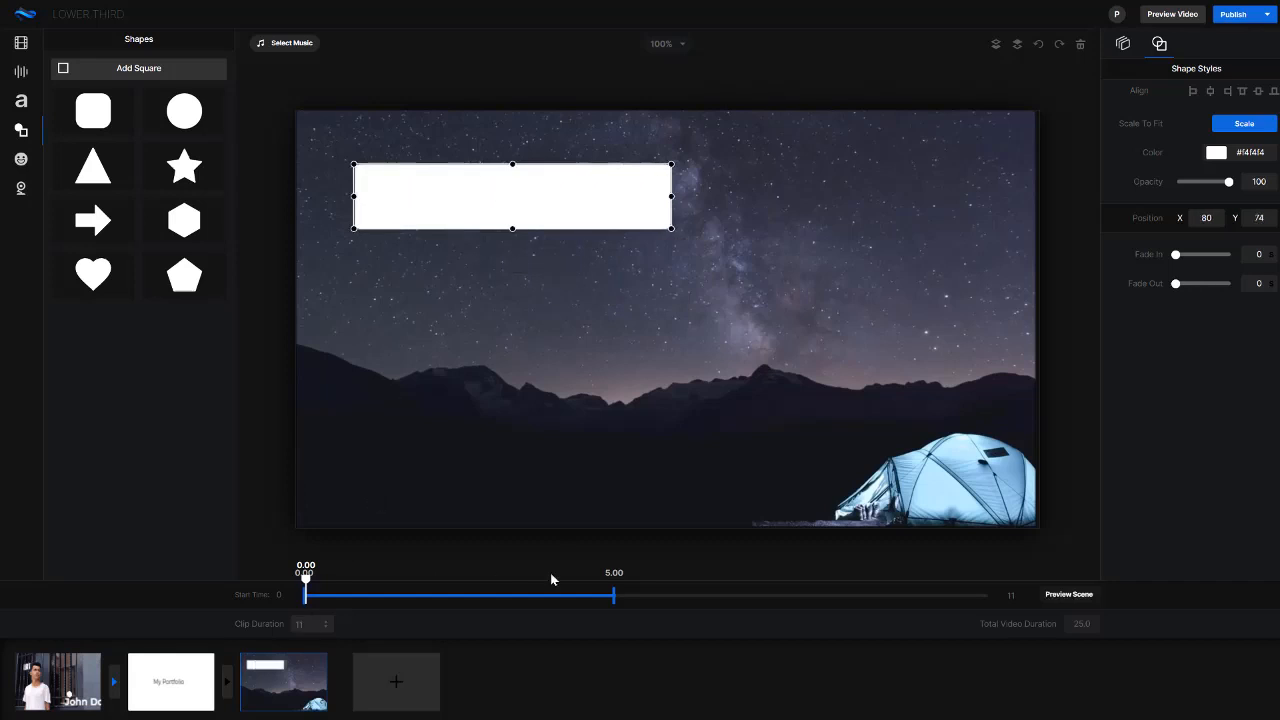
left_click_drag(597, 600, 453, 606)
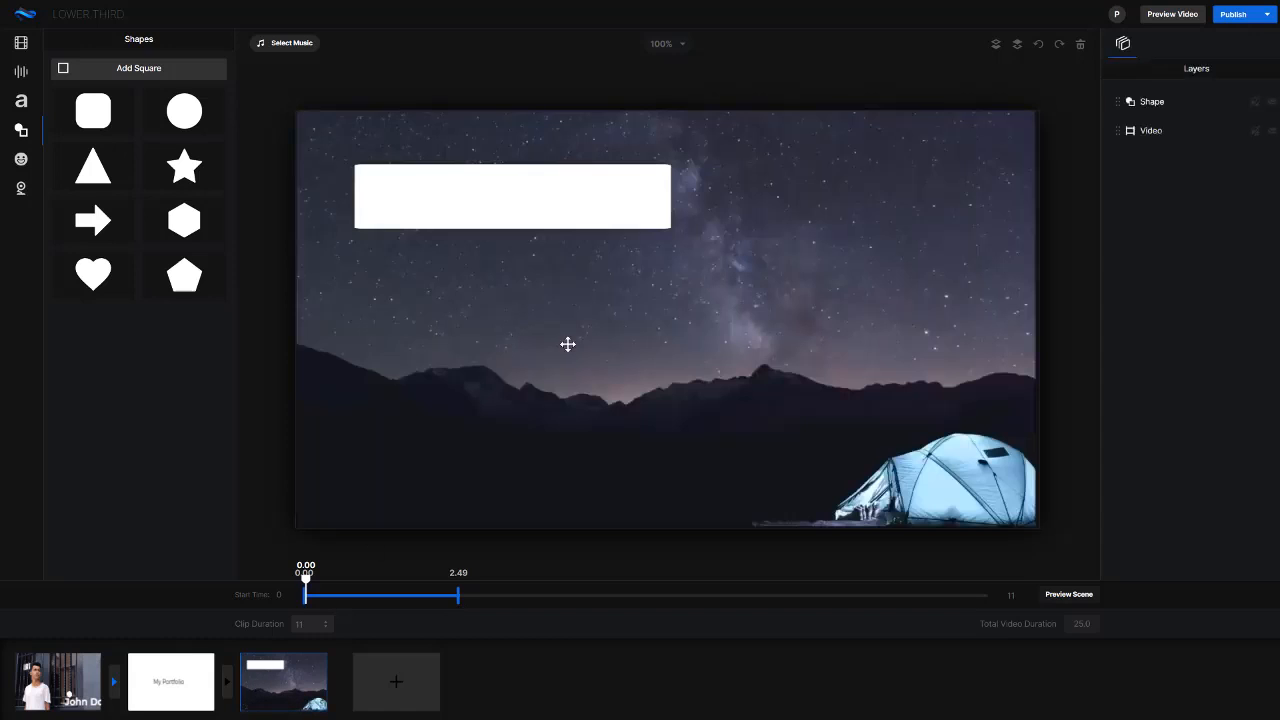
Trim the night sky footage to about 4.96 seconds and set the scene's clip duration to 5
left_click(716, 347)
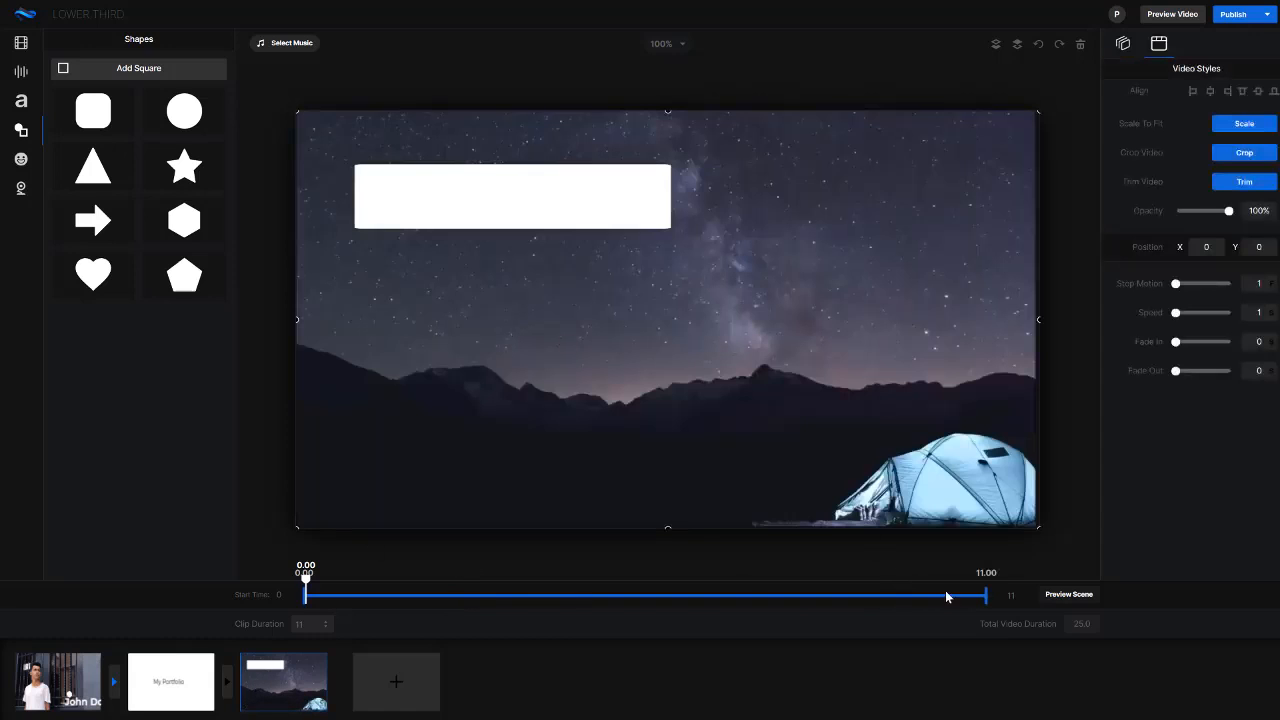
mouse_move(988, 595)
left_mouse_down()
mouse_move(783, 583)
mouse_move(1003, 597)
left_mouse_up()
left_click(1244, 182)
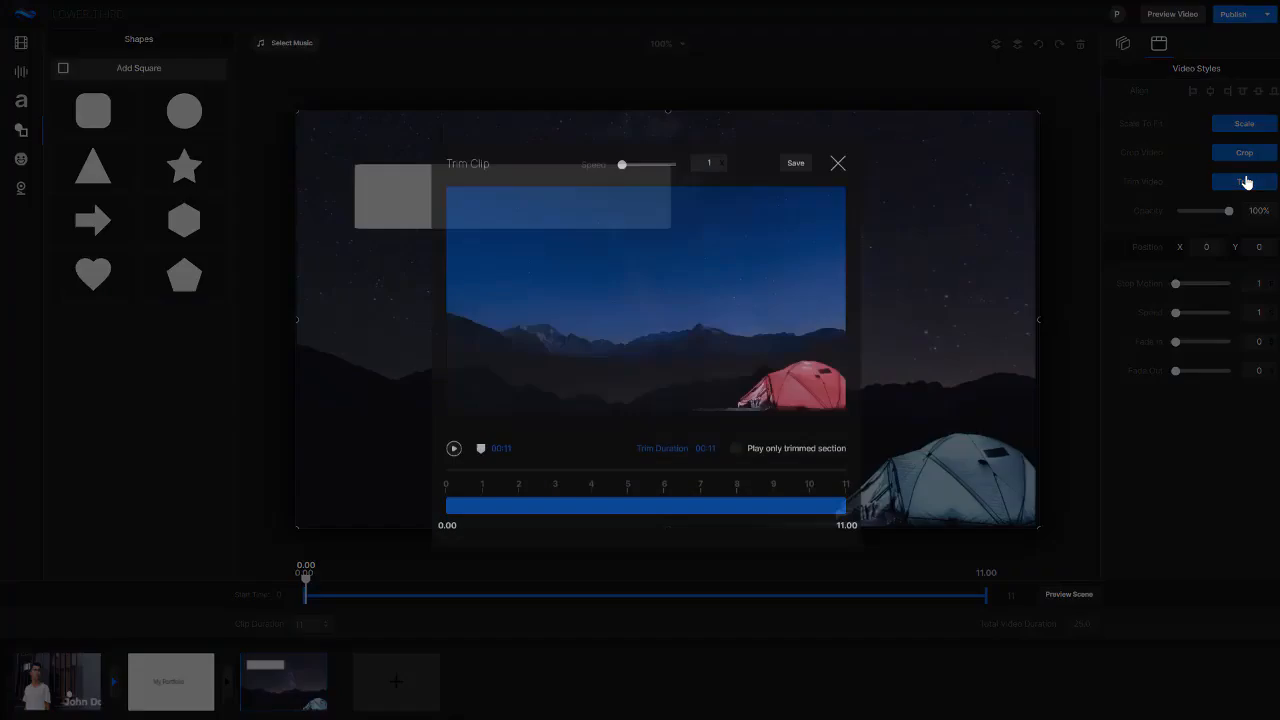
left_click_drag(830, 527, 629, 522)
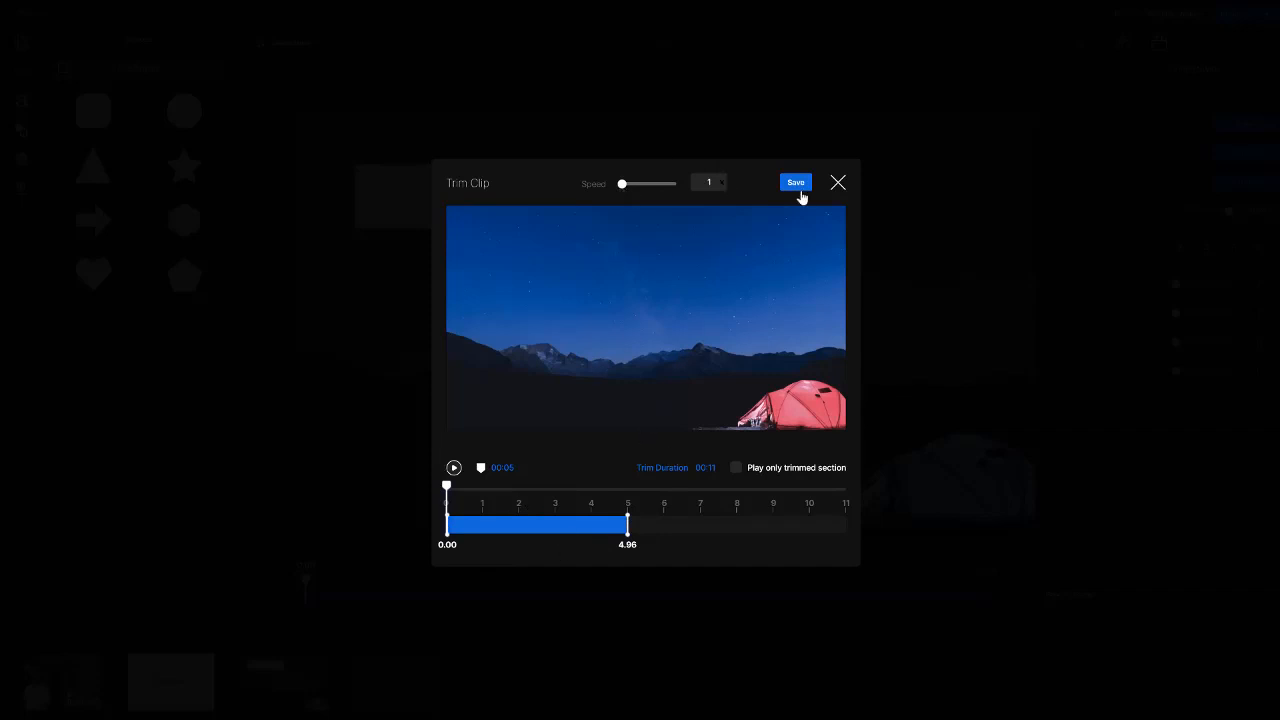
left_click(796, 183)
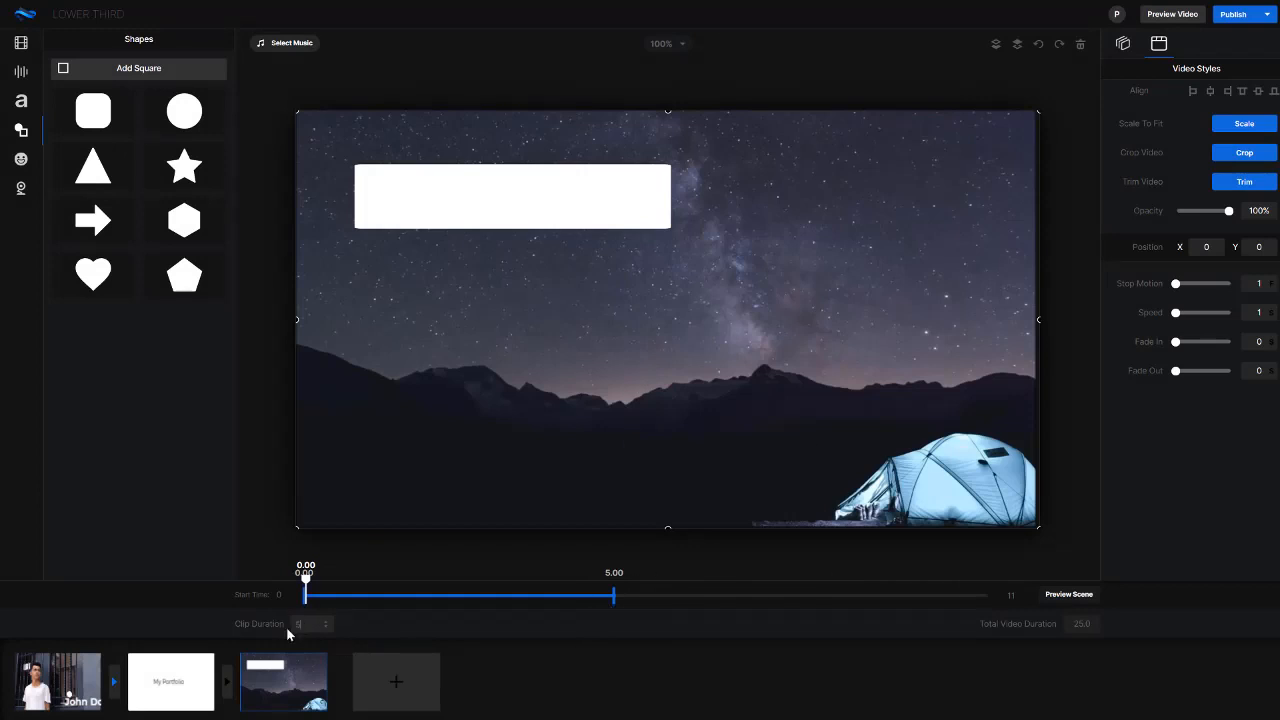
left_click(466, 487)
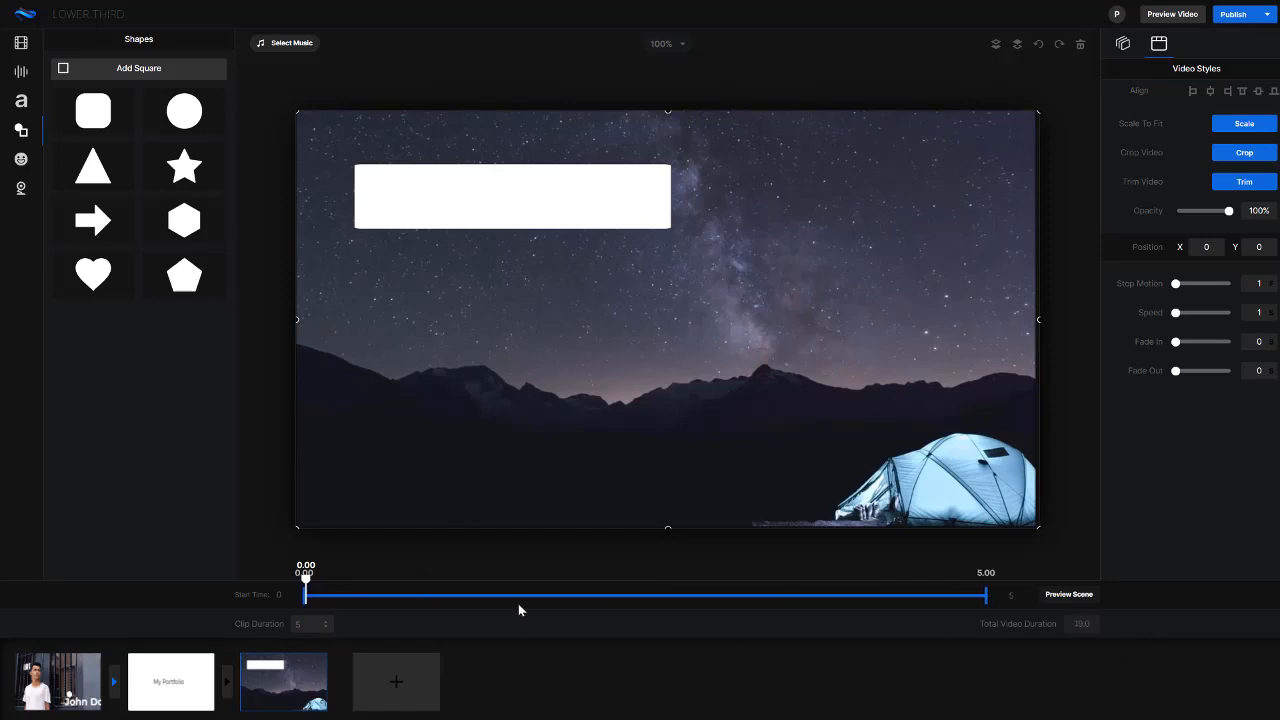
Lower the white banner's opacity to 40
left_click(571, 217)
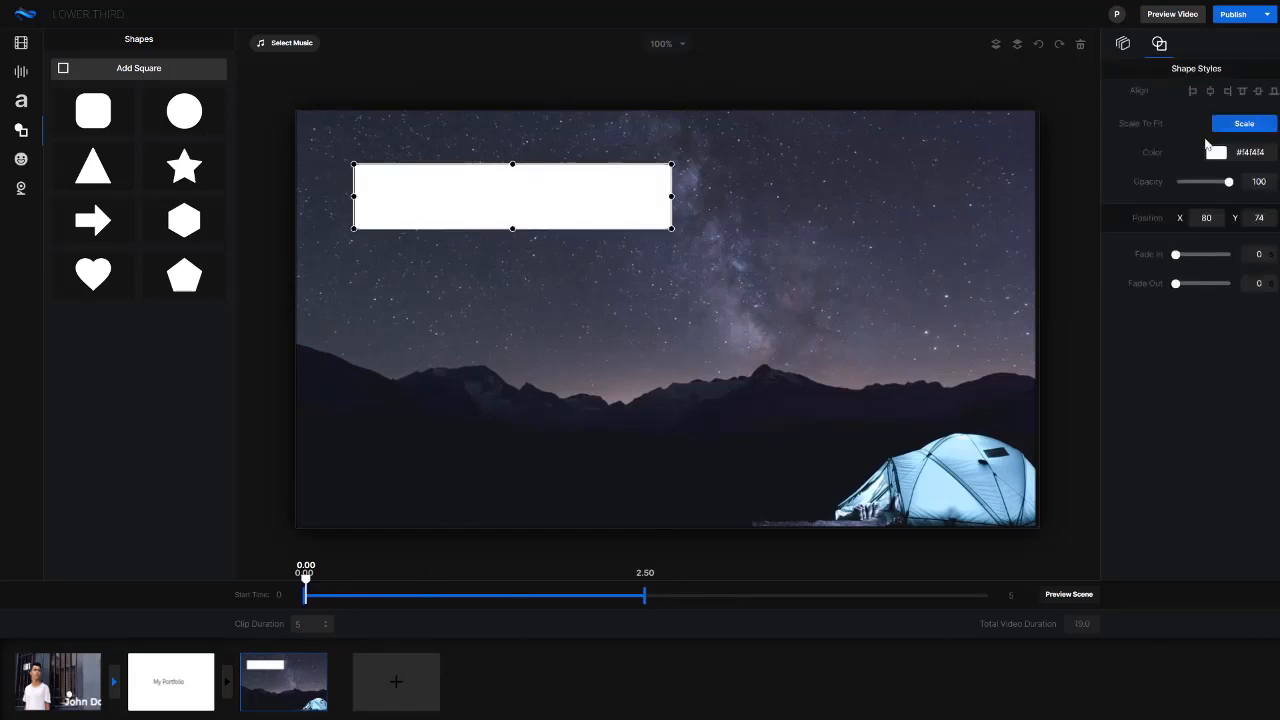
left_click_drag(1228, 183, 1197, 183)
left_click(735, 375)
Add a headline over the banner and set its text colour to black (000000)
left_click(21, 100)
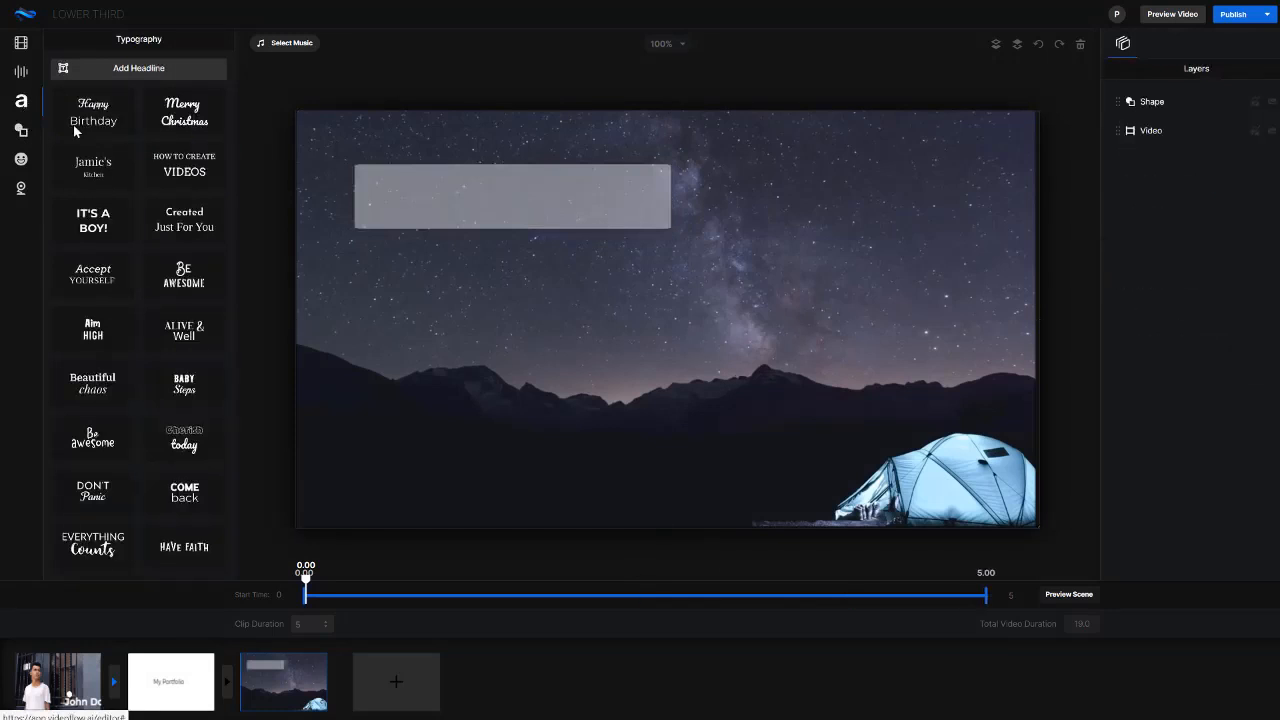
left_click(178, 70)
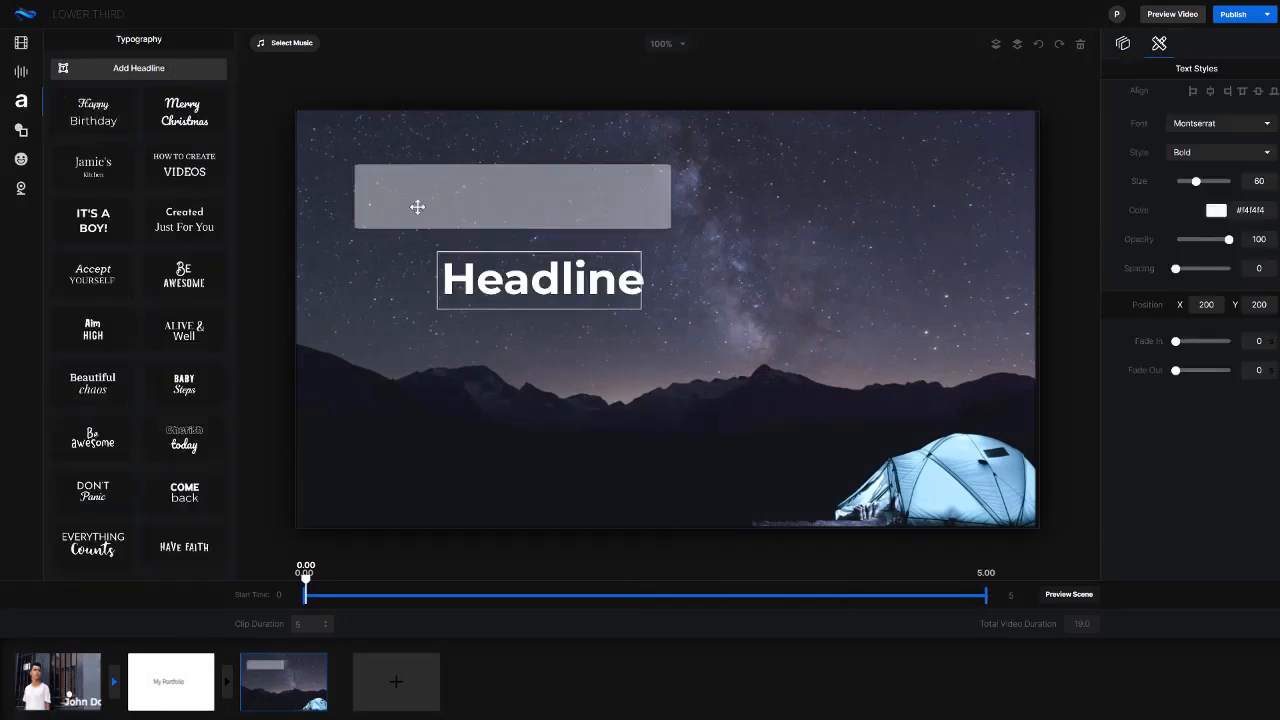
left_click_drag(535, 288, 503, 202)
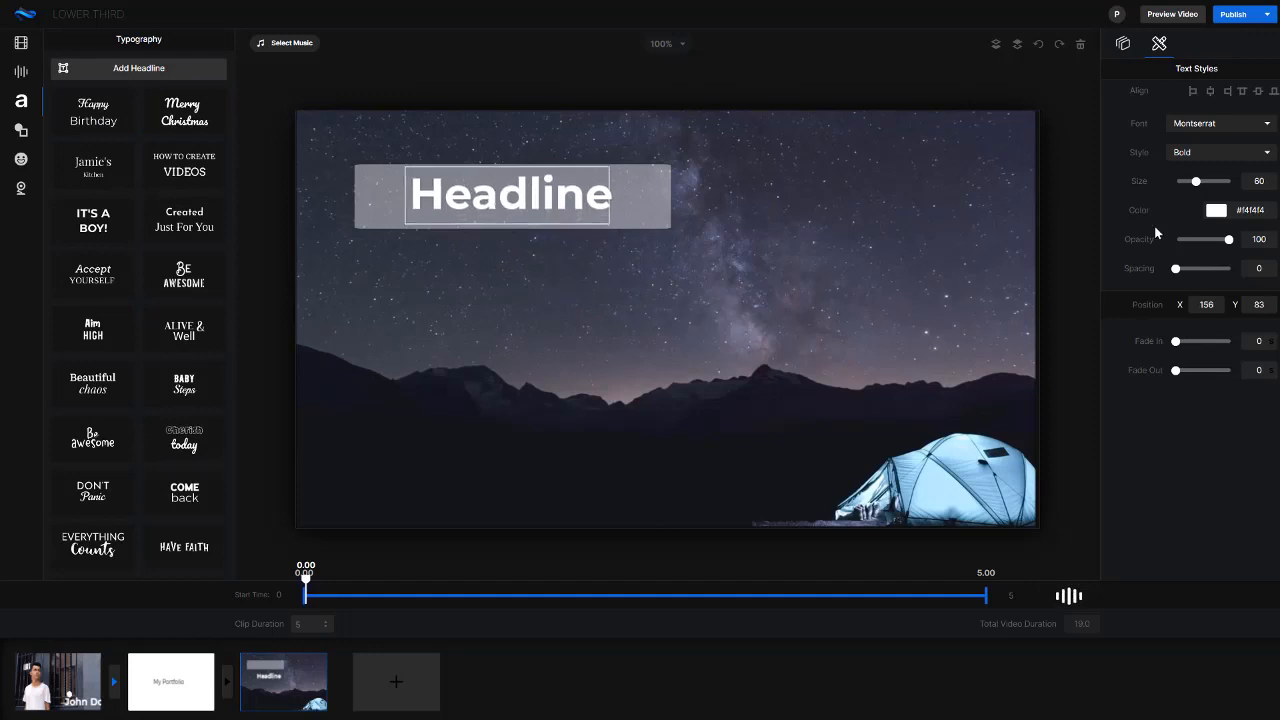
left_click(1216, 210)
left_click(1204, 300)
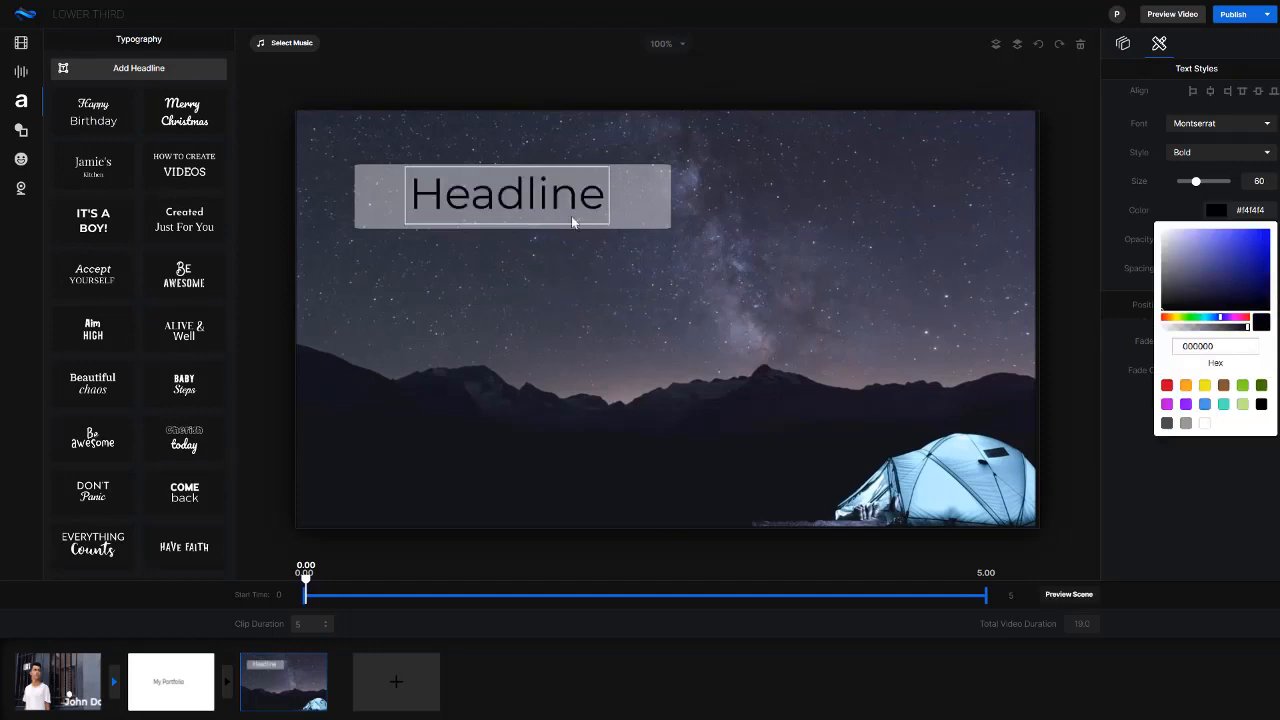
Change the headline text to "Northern Lights" and move it to about X 63, Y 78
double_click(527, 201)
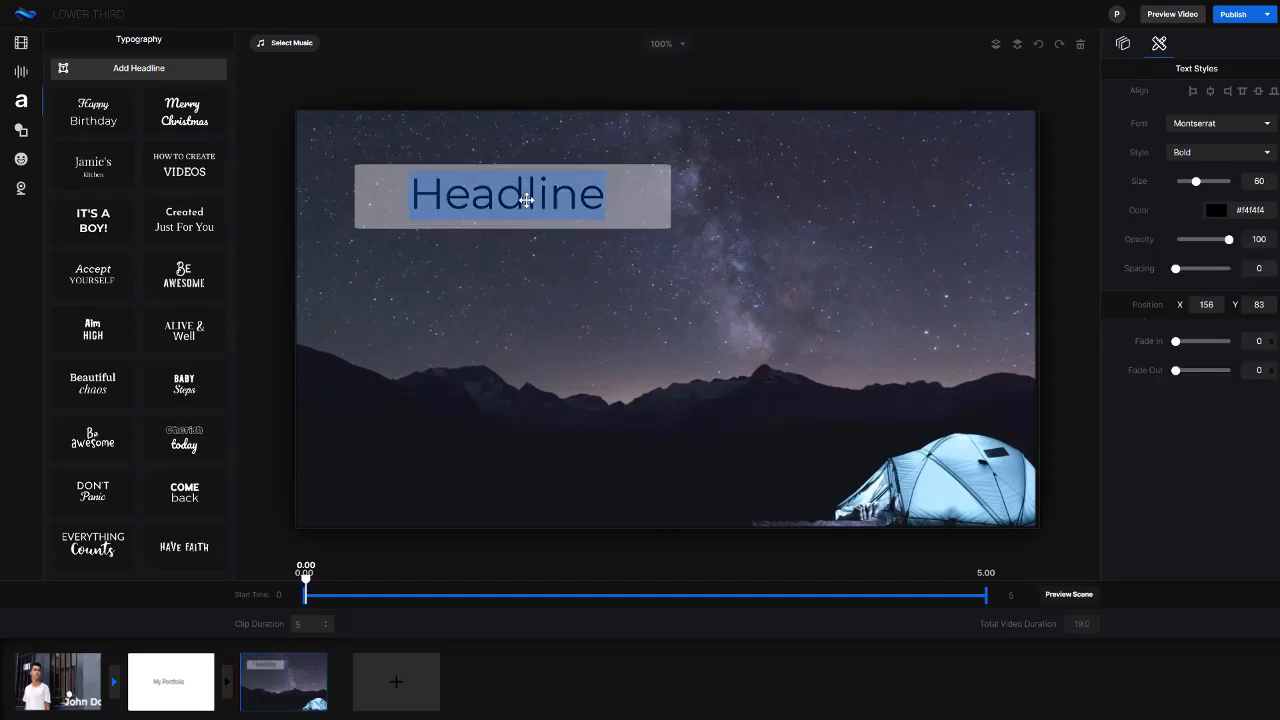
type("Northern ")
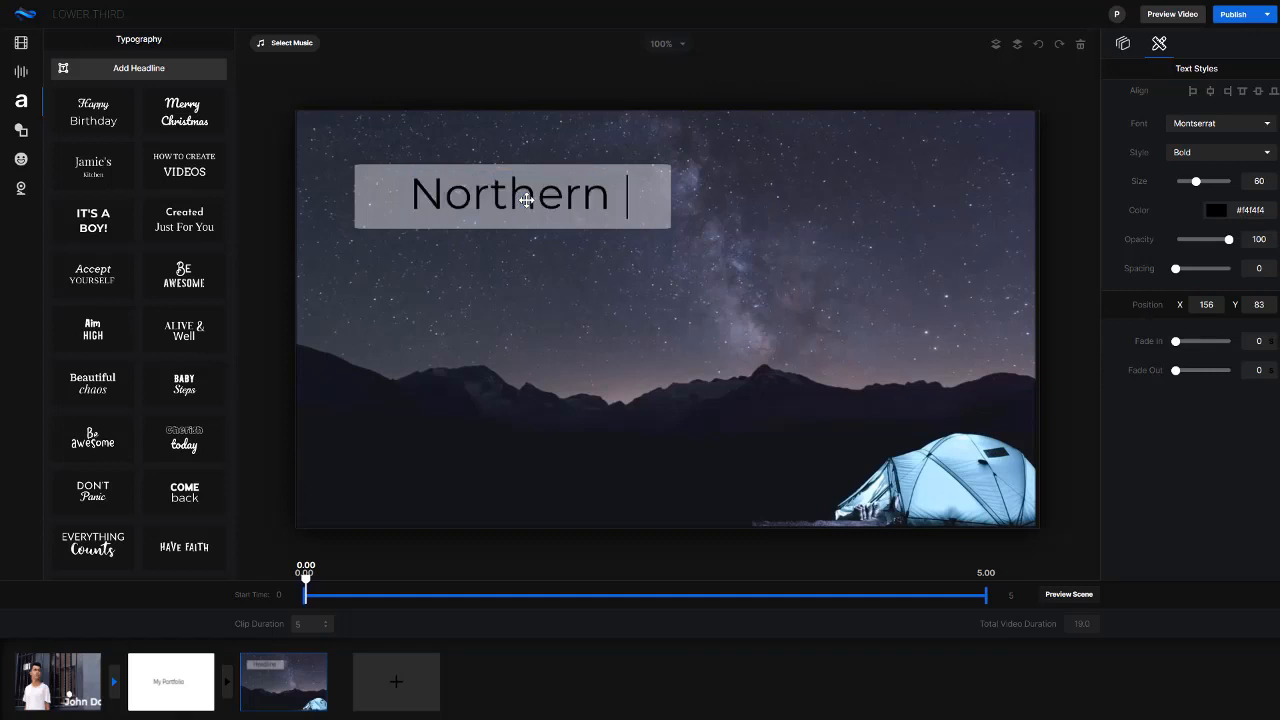
type("Lights")
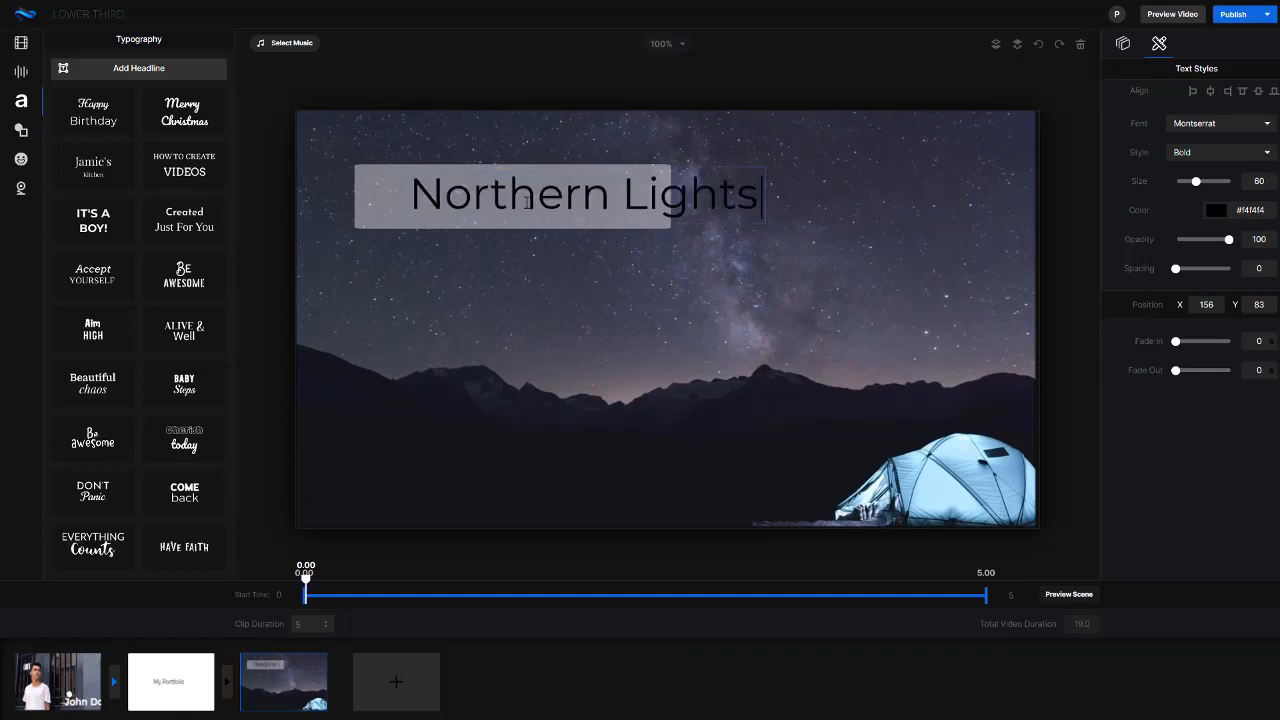
left_click(517, 282)
left_click(493, 195)
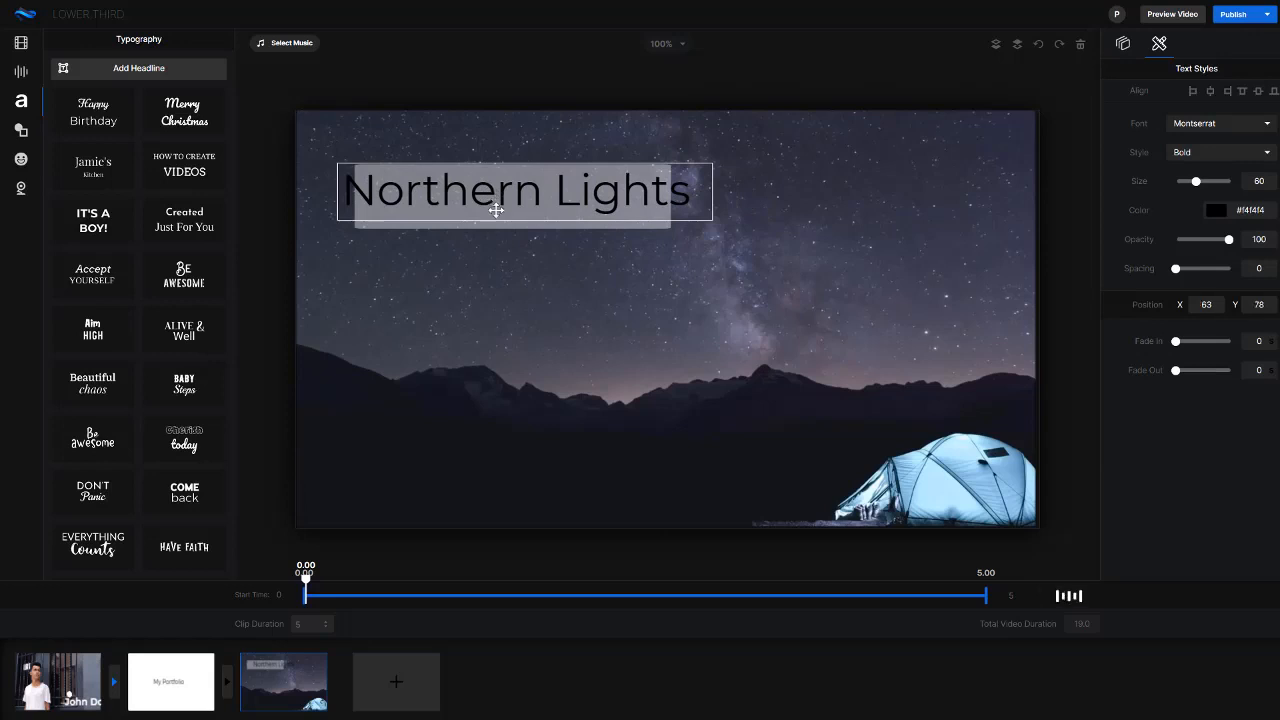
Widen the banner behind the Northern Lights text on both sides and reposition it to about X 53, Y 66
left_click(490, 224)
left_click(676, 198)
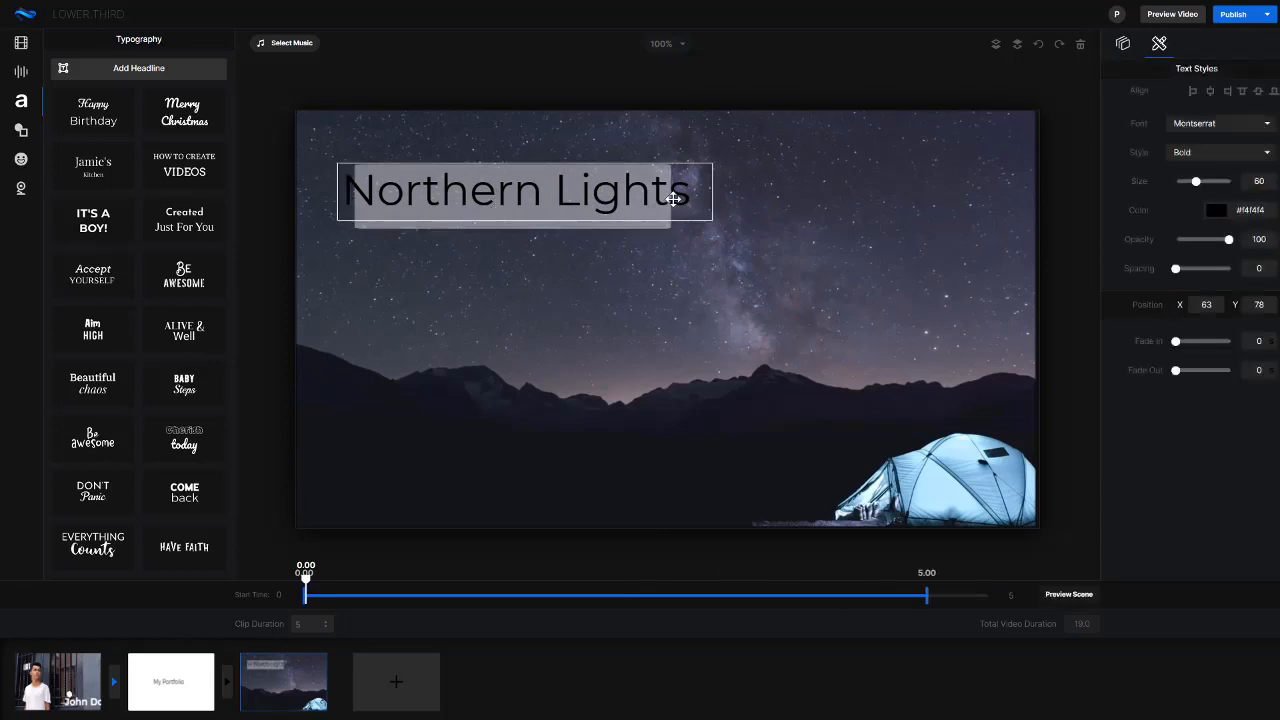
left_click(629, 225)
left_click(676, 198)
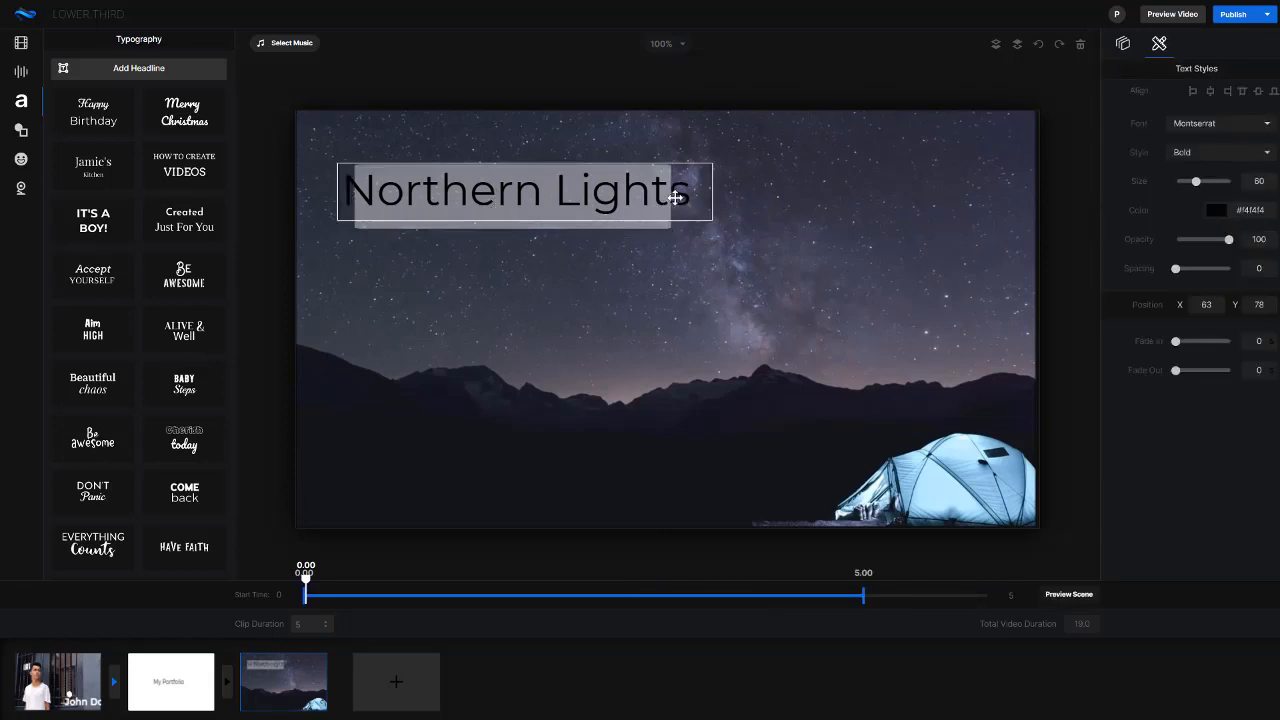
left_click(646, 224)
left_click_drag(671, 196, 708, 196)
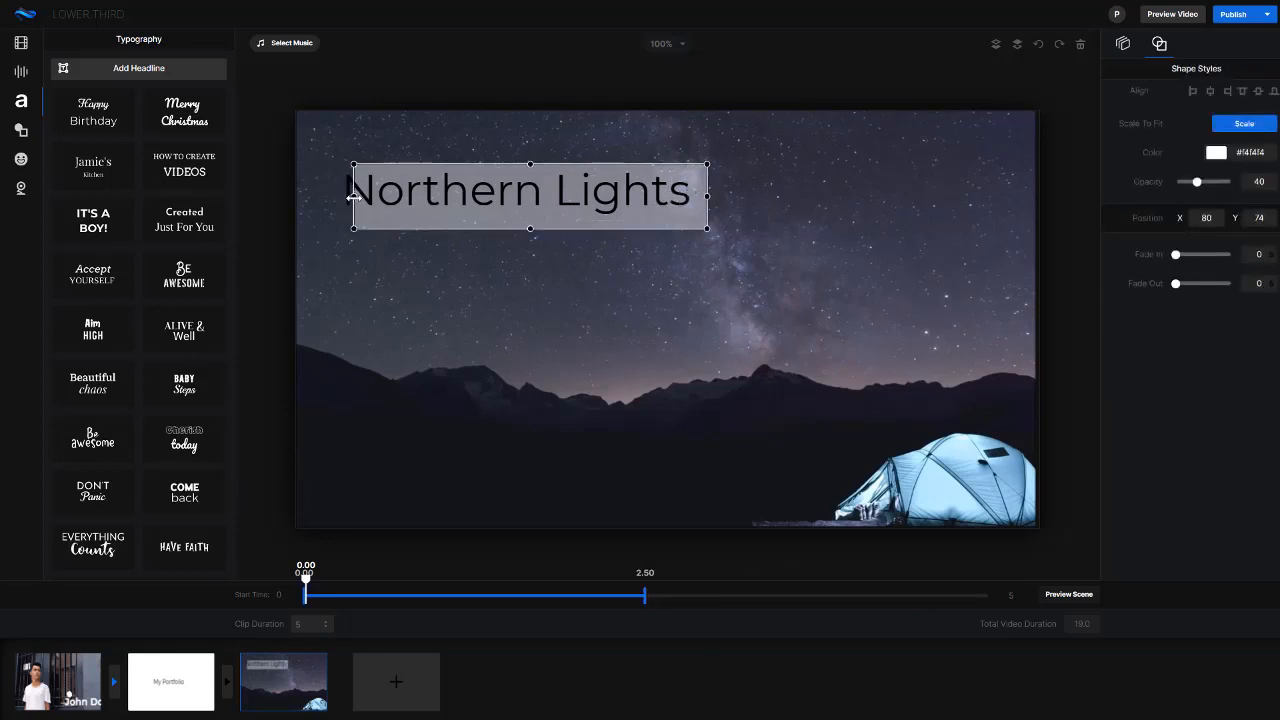
left_click_drag(347, 197, 383, 213)
left_click(397, 357)
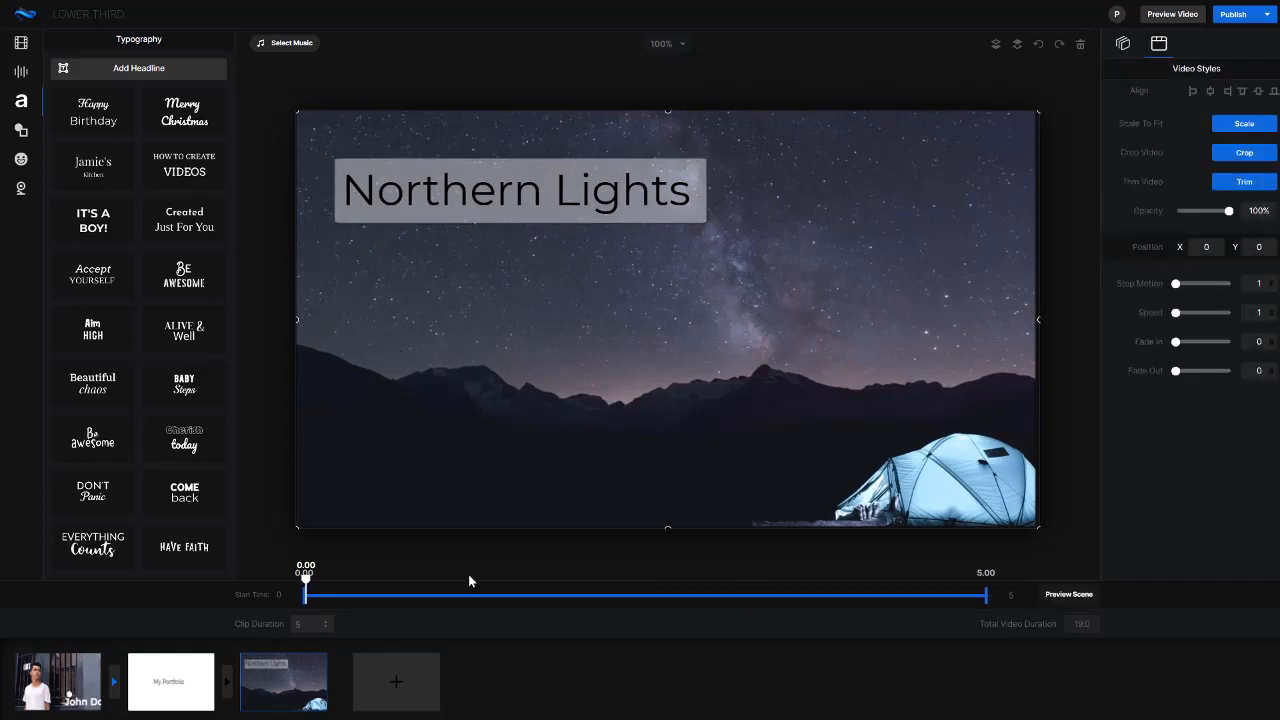
Extend the banner's display time to run from 0.00 to 5.00 seconds and return the playhead to the start
left_click(514, 194)
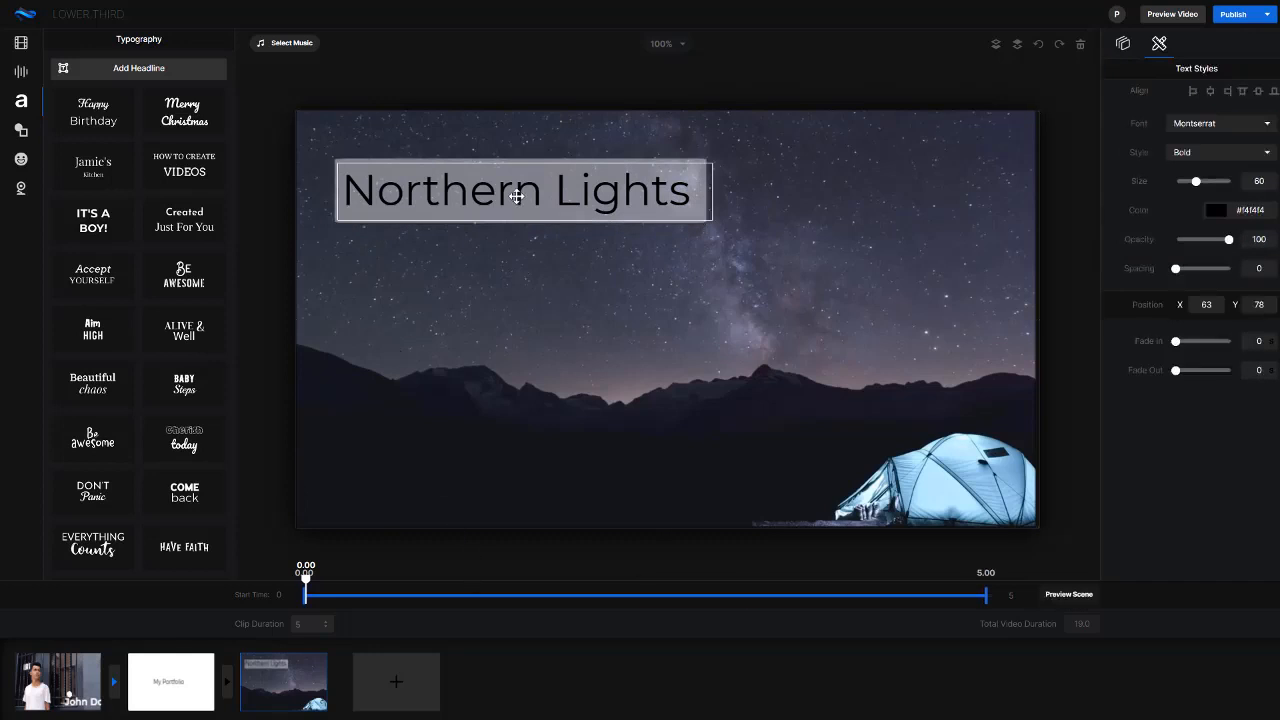
left_click(384, 158)
left_click(383, 160)
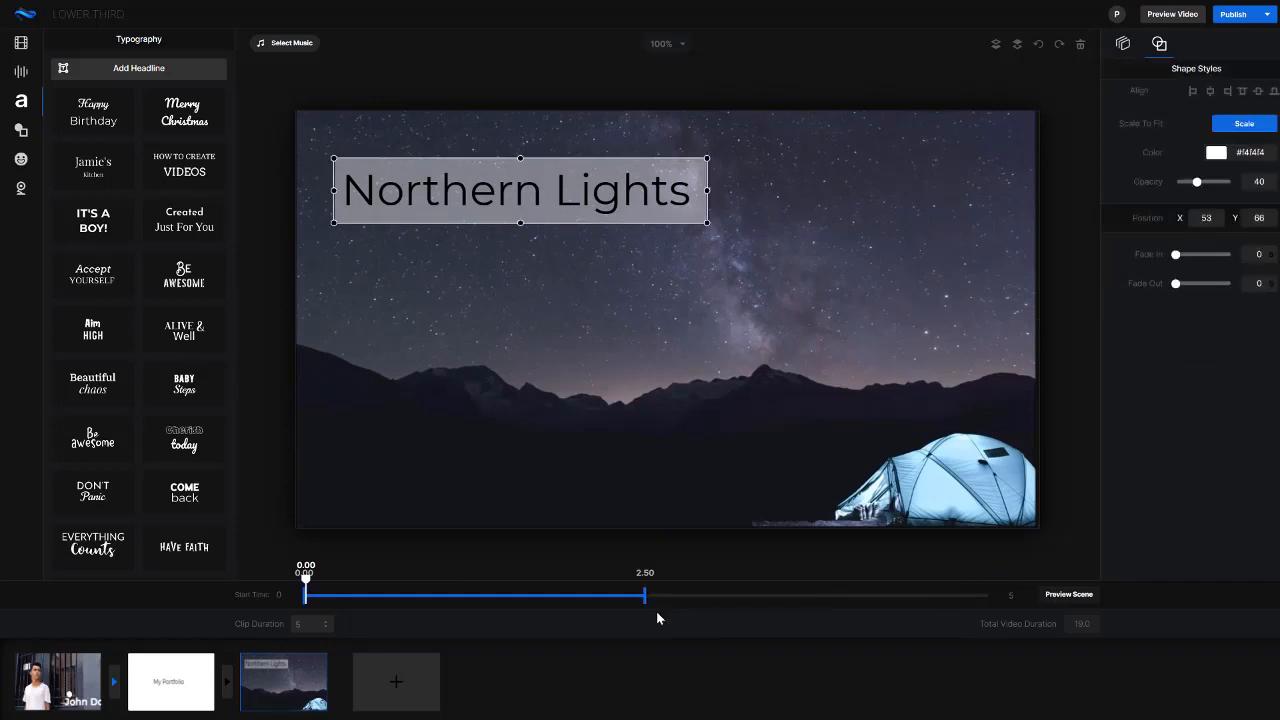
left_click_drag(643, 595, 1028, 597)
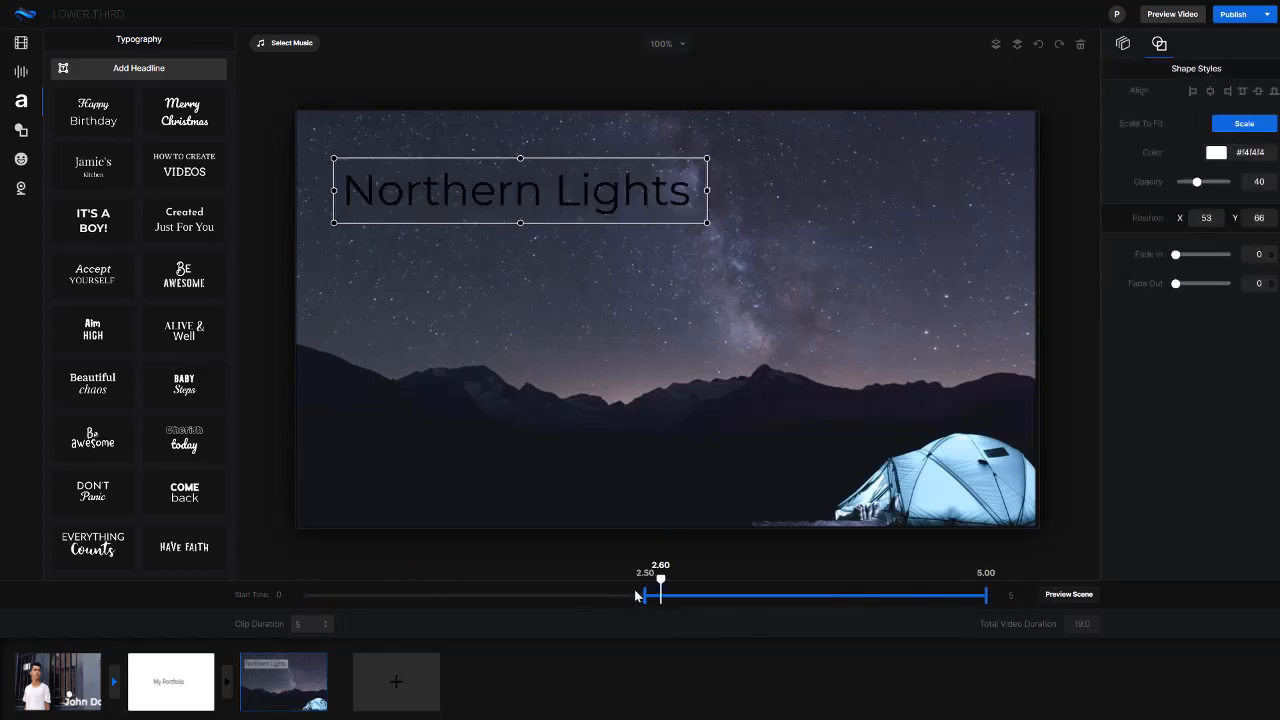
left_click_drag(599, 594, 309, 586)
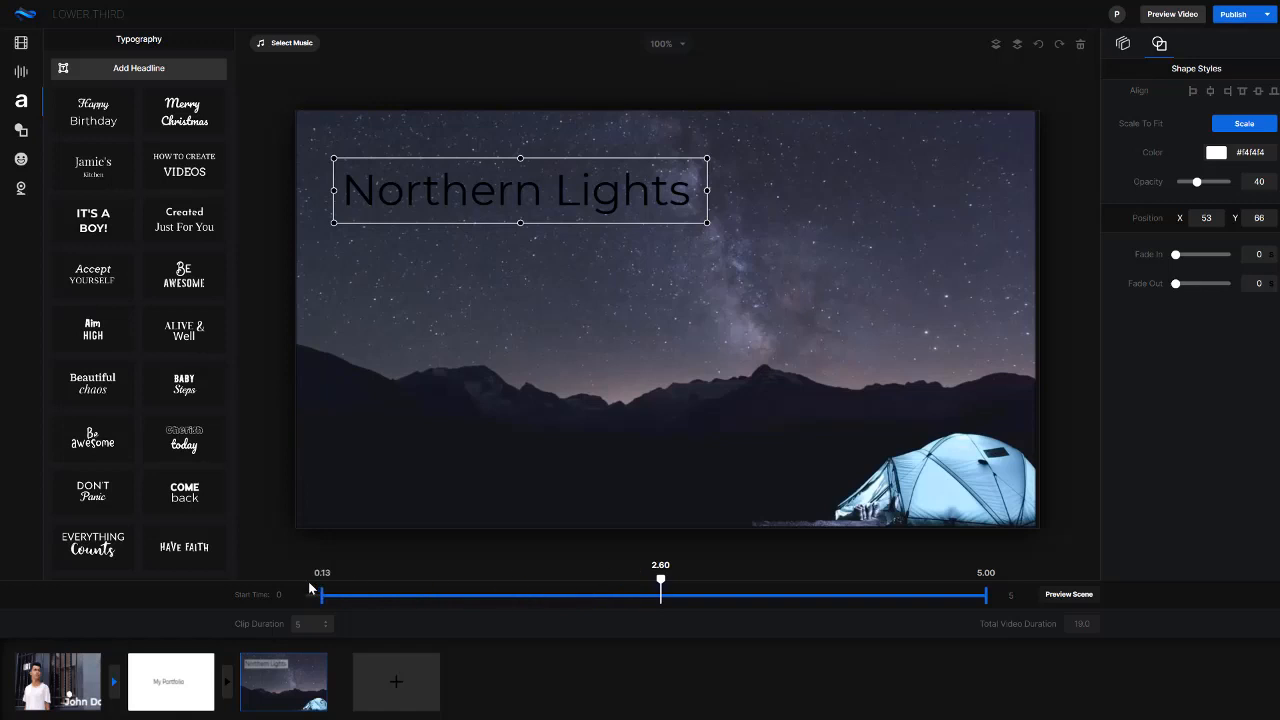
left_click_drag(656, 588, 310, 568)
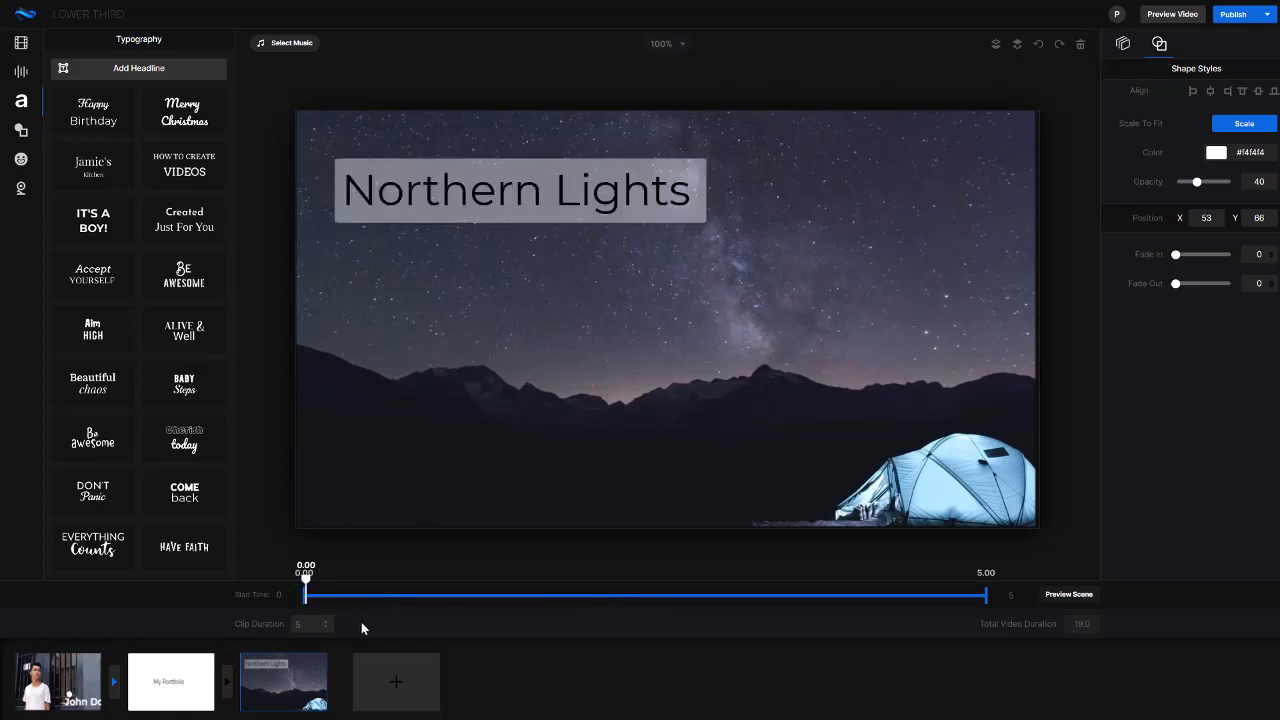
Set fade in and fade out to 0.2 for both the Northern Lights text and its banner
left_click(422, 191)
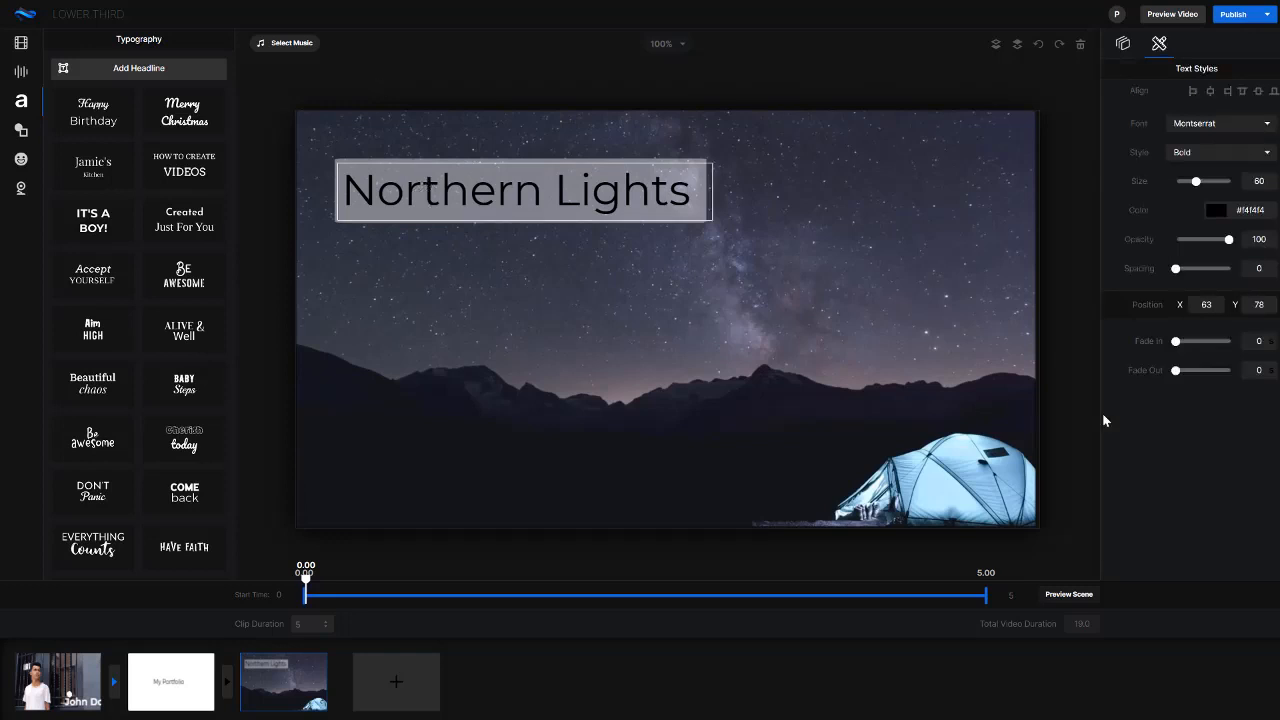
left_click_drag(1178, 345, 1197, 371)
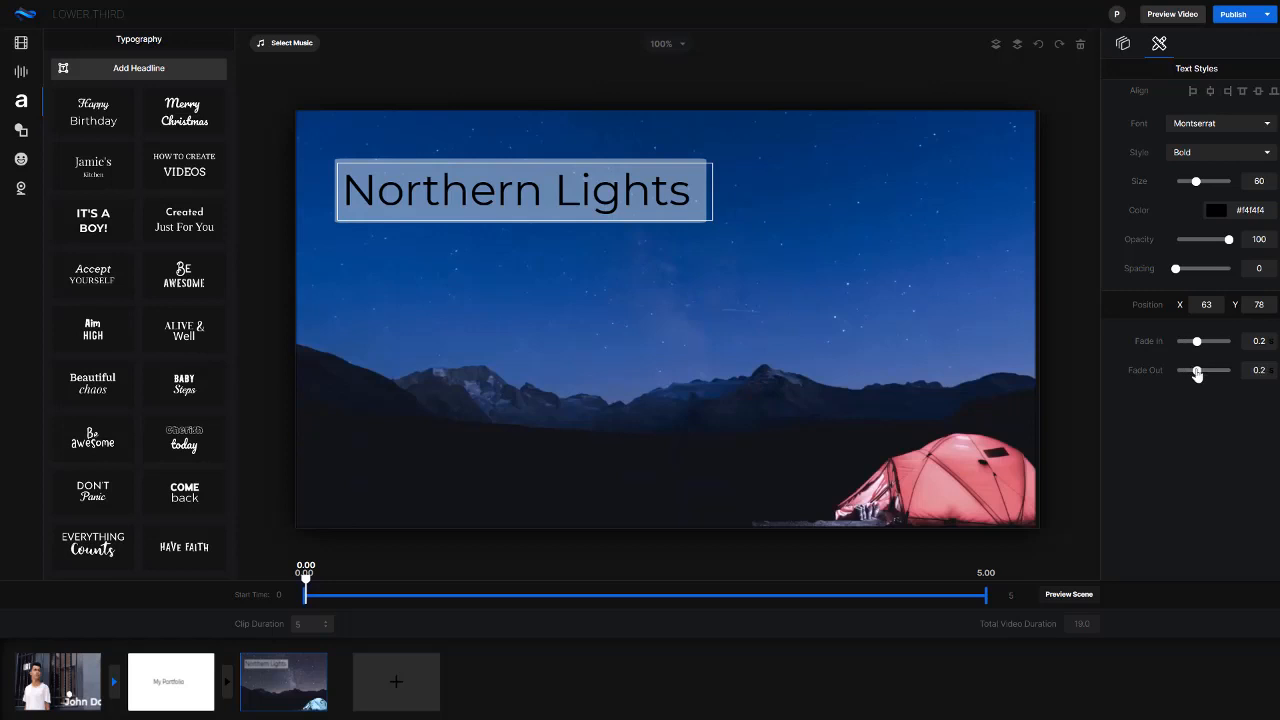
left_click(560, 220)
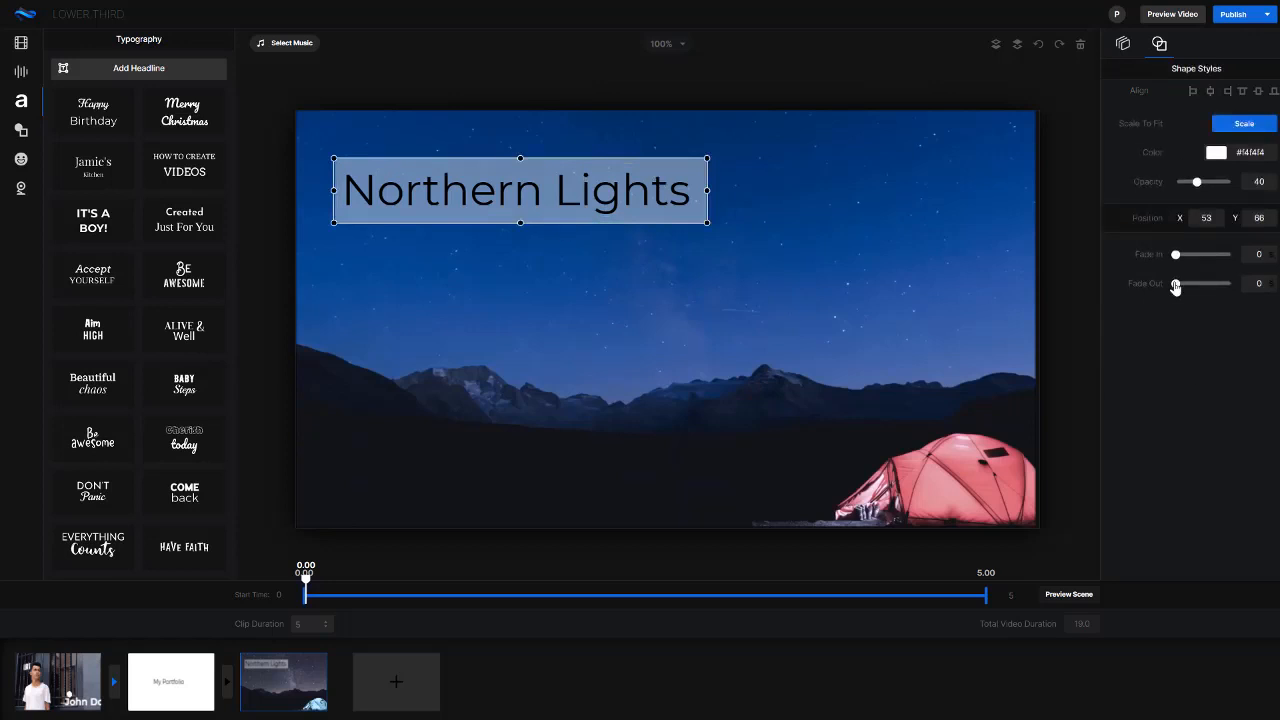
left_click_drag(1176, 286, 1196, 256)
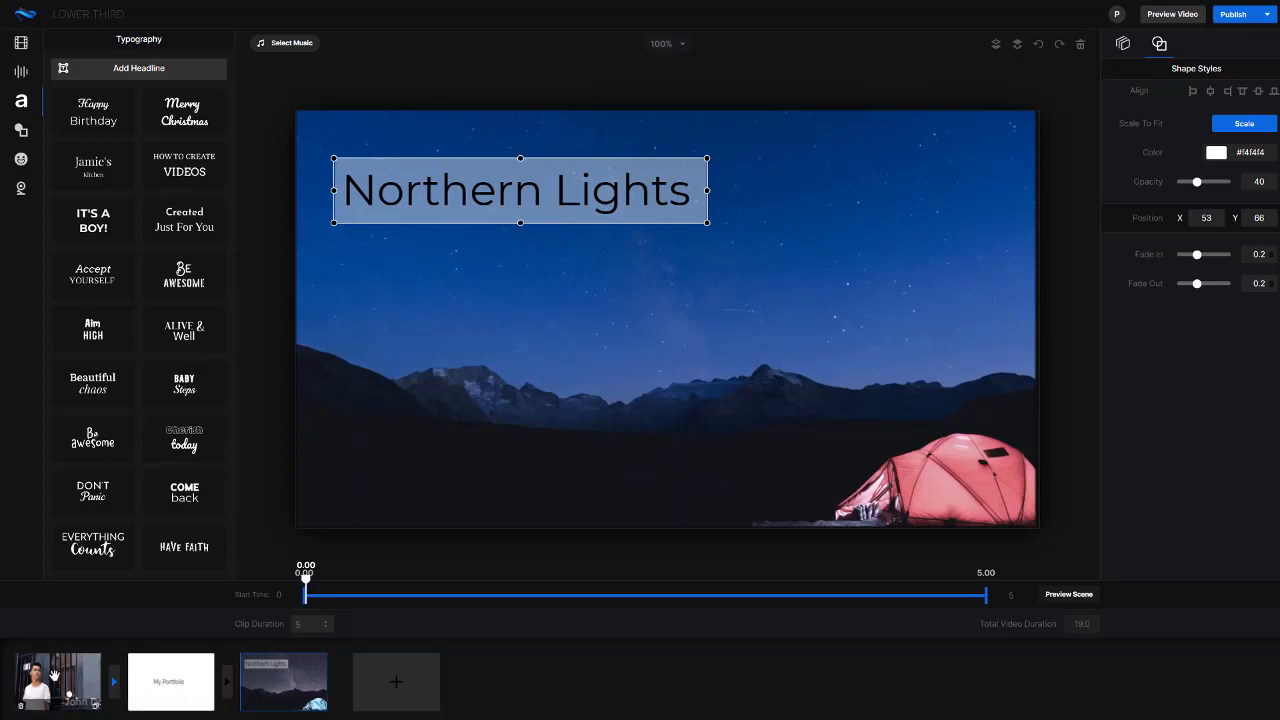
left_click_drag(108, 680, 8, 688)
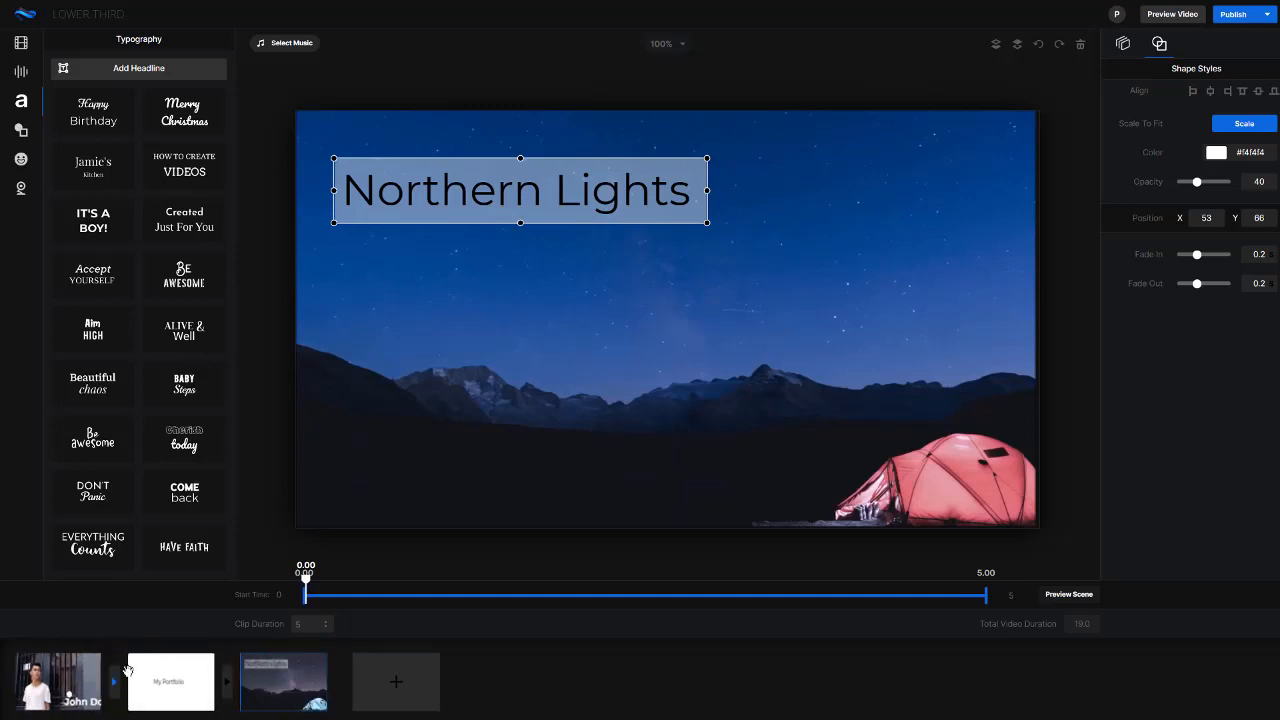
mouse_move(322, 699)
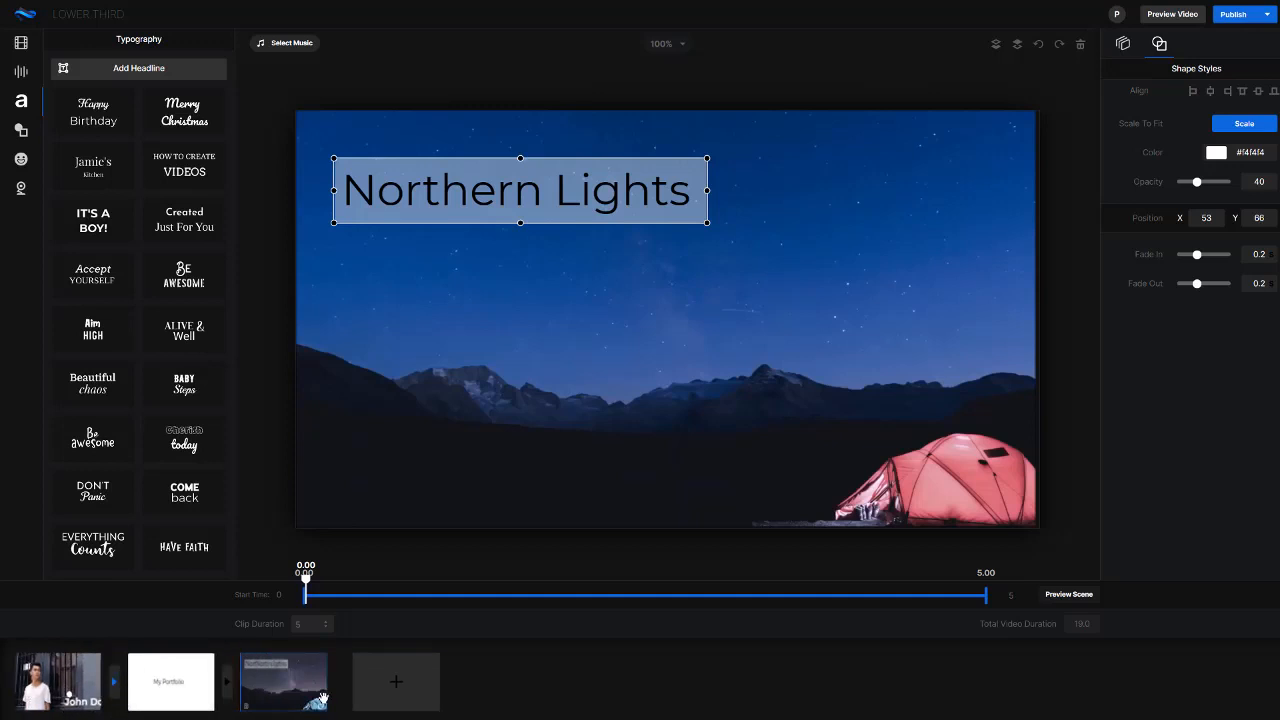
Try an animated neutral-face emoji over the tent in the Northern Lights scene, and delete it
left_click(21, 159)
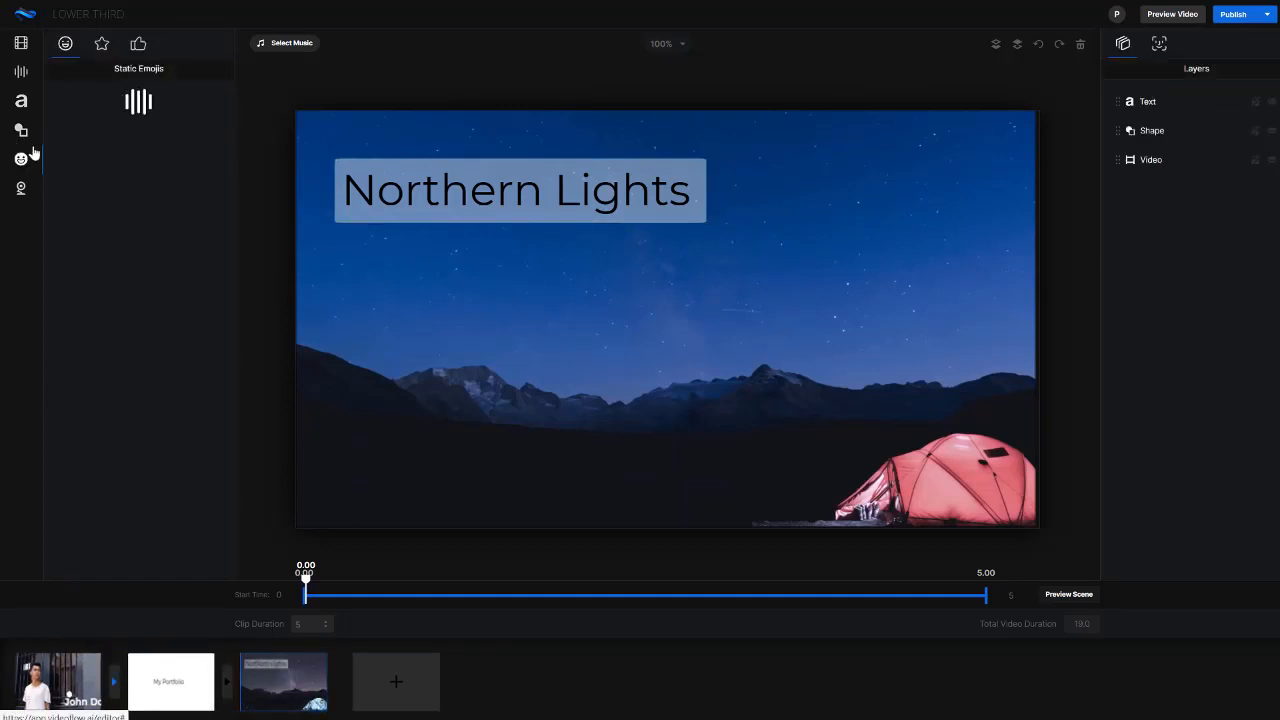
left_click(103, 46)
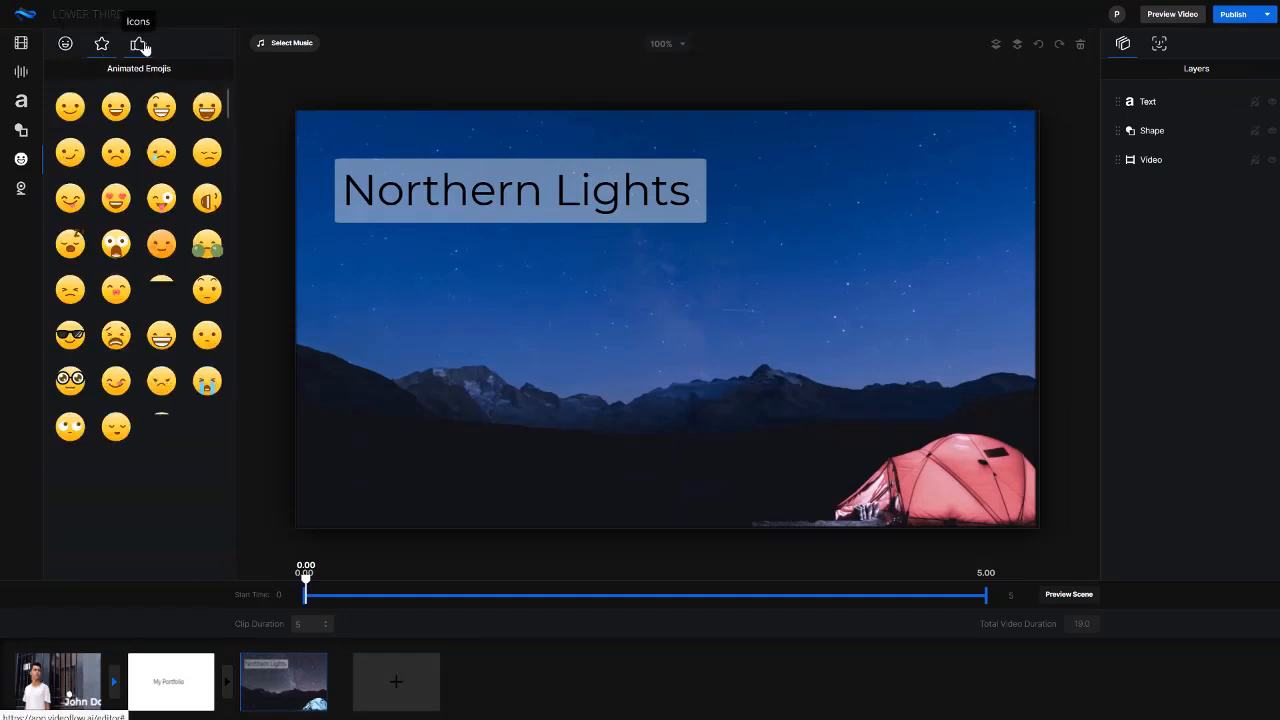
left_click_drag(131, 140, 979, 451)
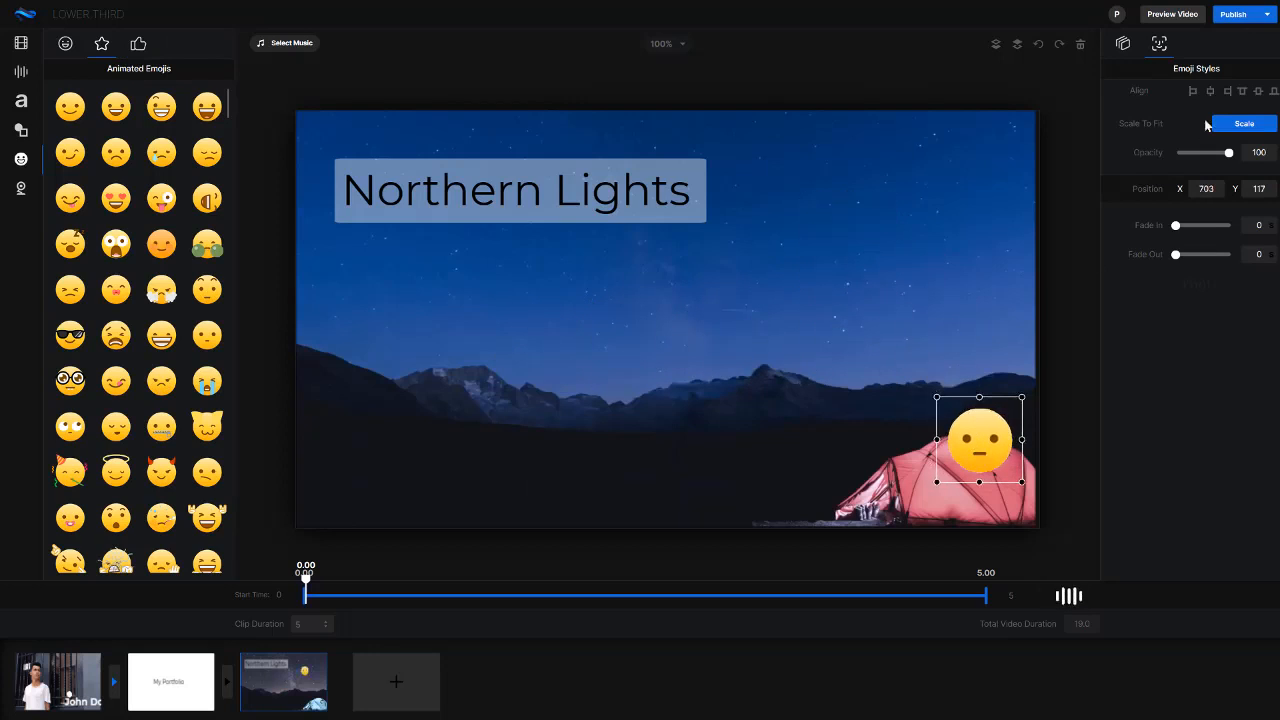
left_click(1080, 44)
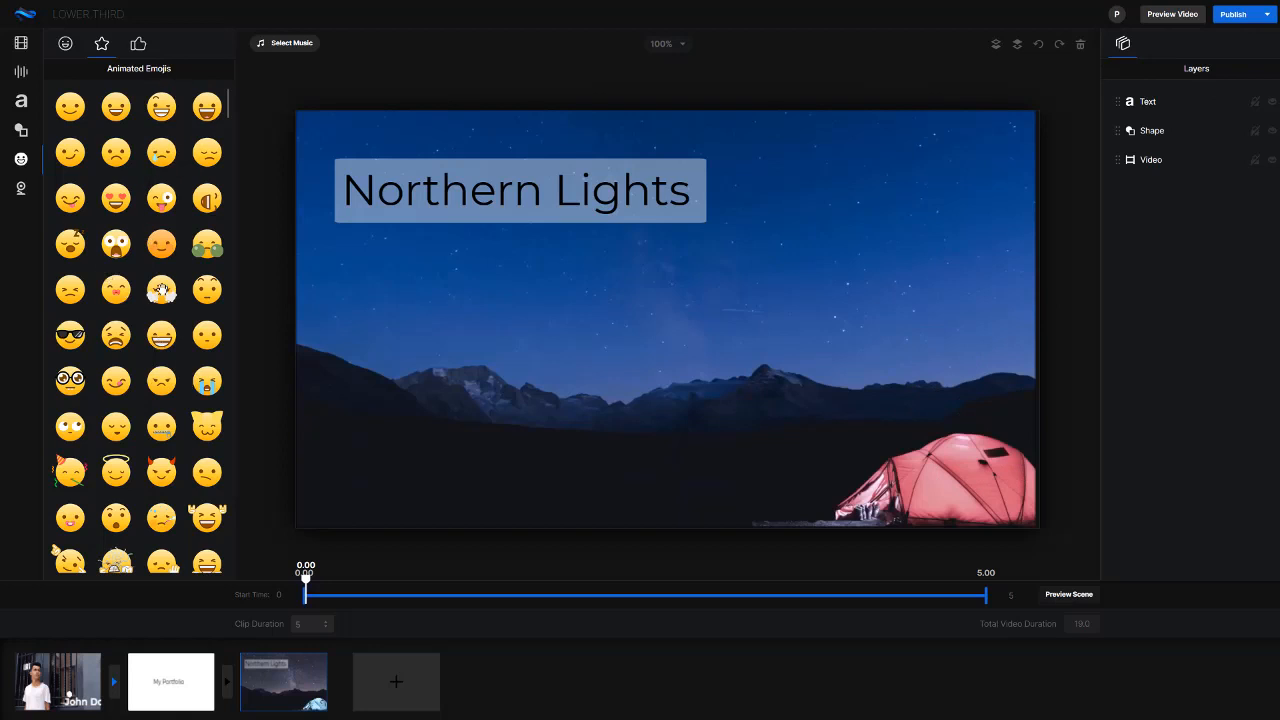
Add the animated winking emoji with pointing hands over the tent, at about X 896, Y 449
scroll(159, 413, "down", 2)
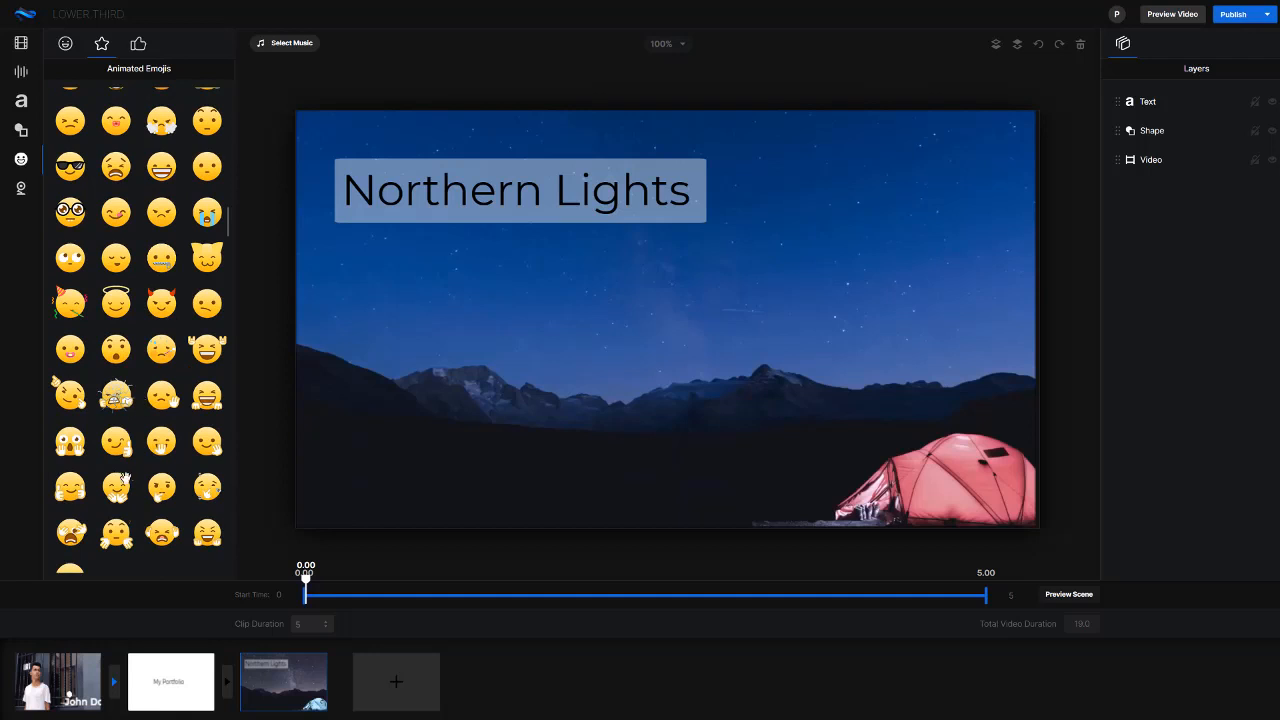
left_click_drag(70, 395, 920, 400)
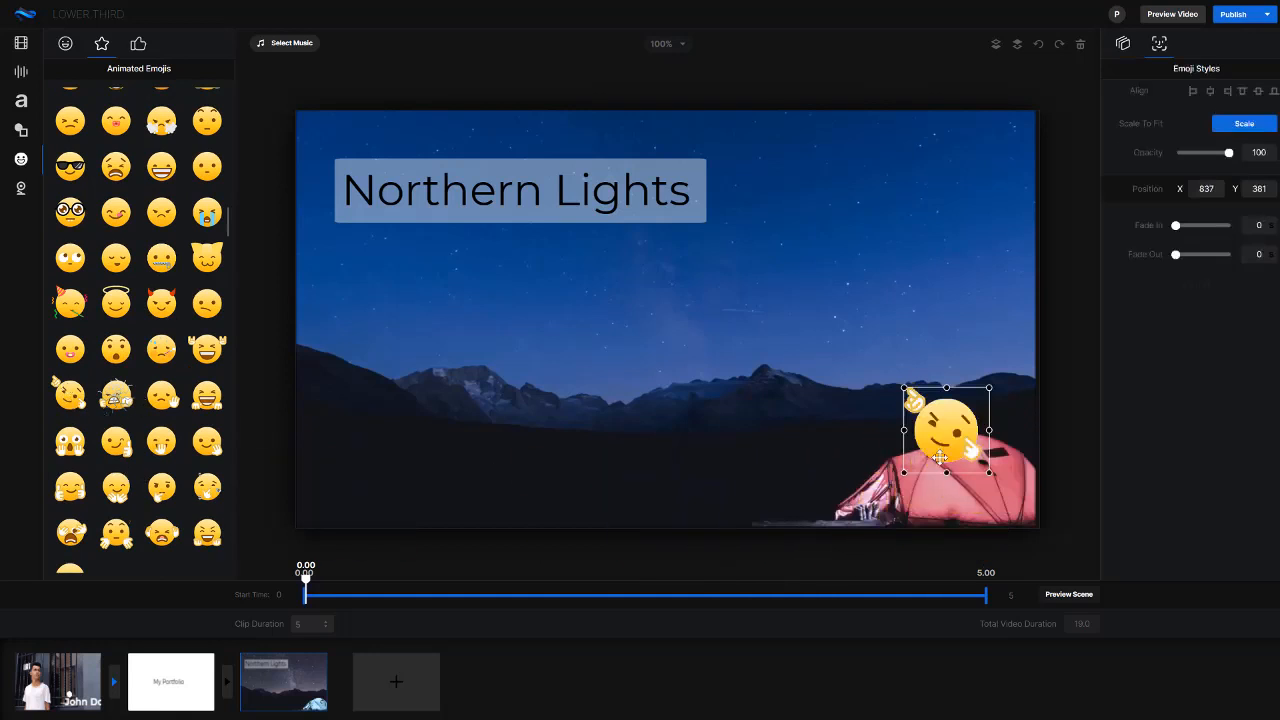
left_click(763, 486)
left_click(1008, 481)
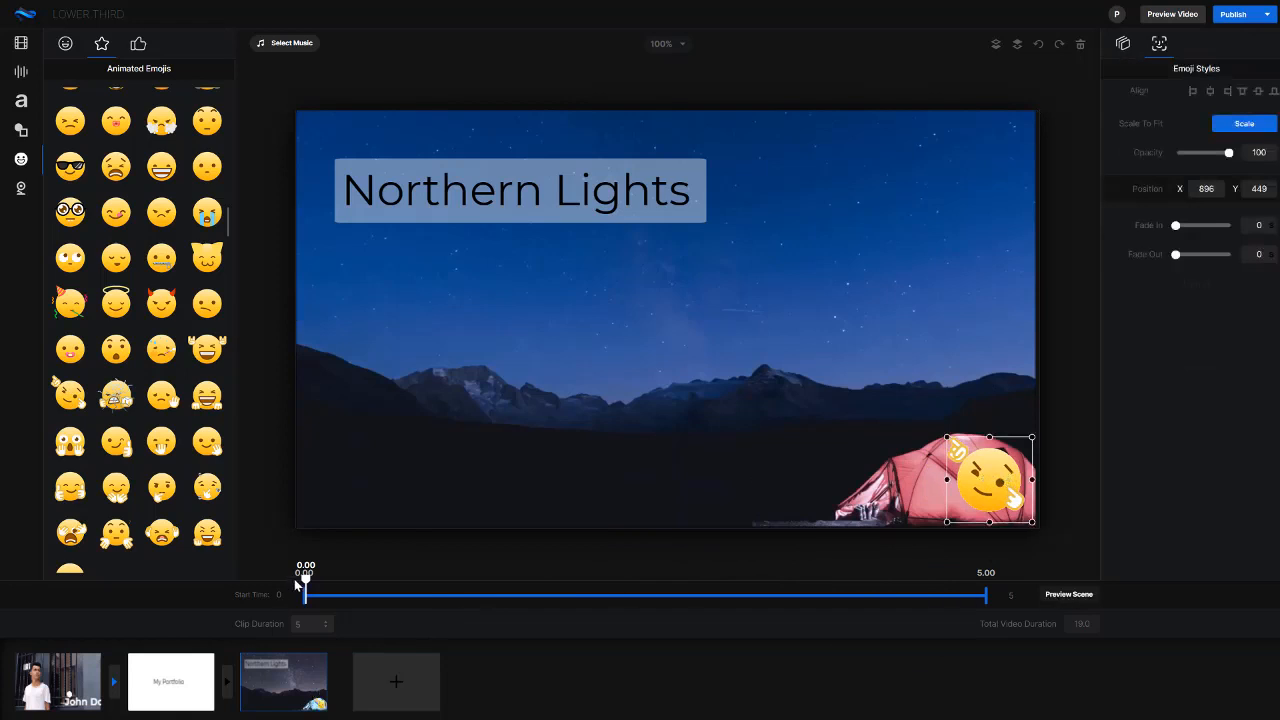
Trim the winking emoji's display time to run from 1.08 to 3.30 seconds and return the playhead to the start
mouse_move(306, 587)
left_mouse_down()
mouse_move(838, 587)
mouse_move(400, 570)
mouse_move(306, 587)
left_mouse_up()
left_click(1030, 477)
left_click_drag(1176, 227, 1214, 225)
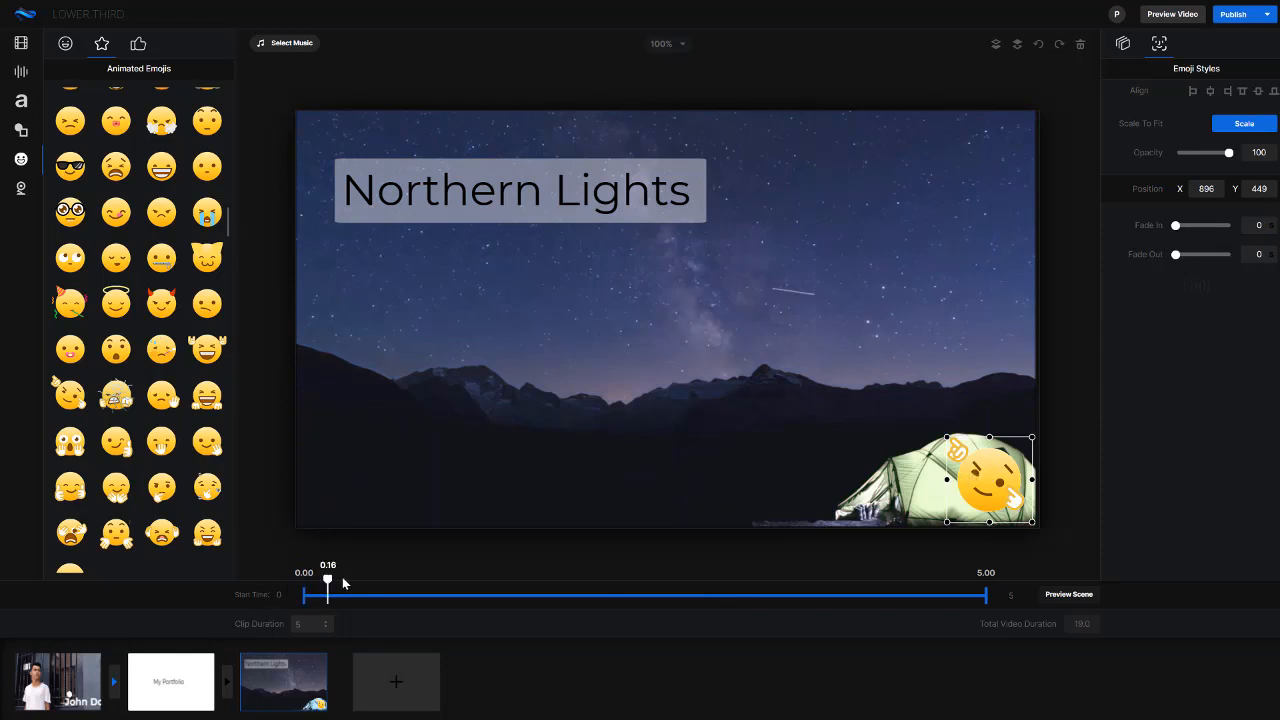
left_click_drag(343, 582, 451, 586)
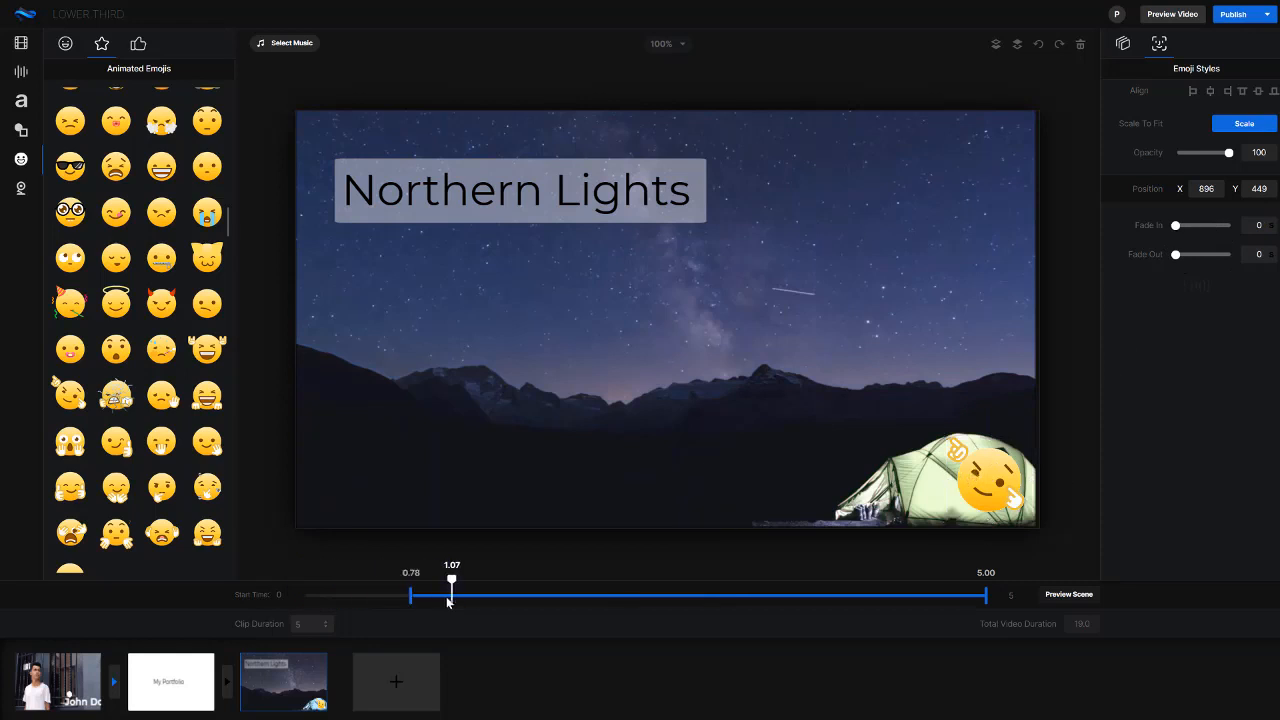
left_click_drag(452, 597, 451, 597)
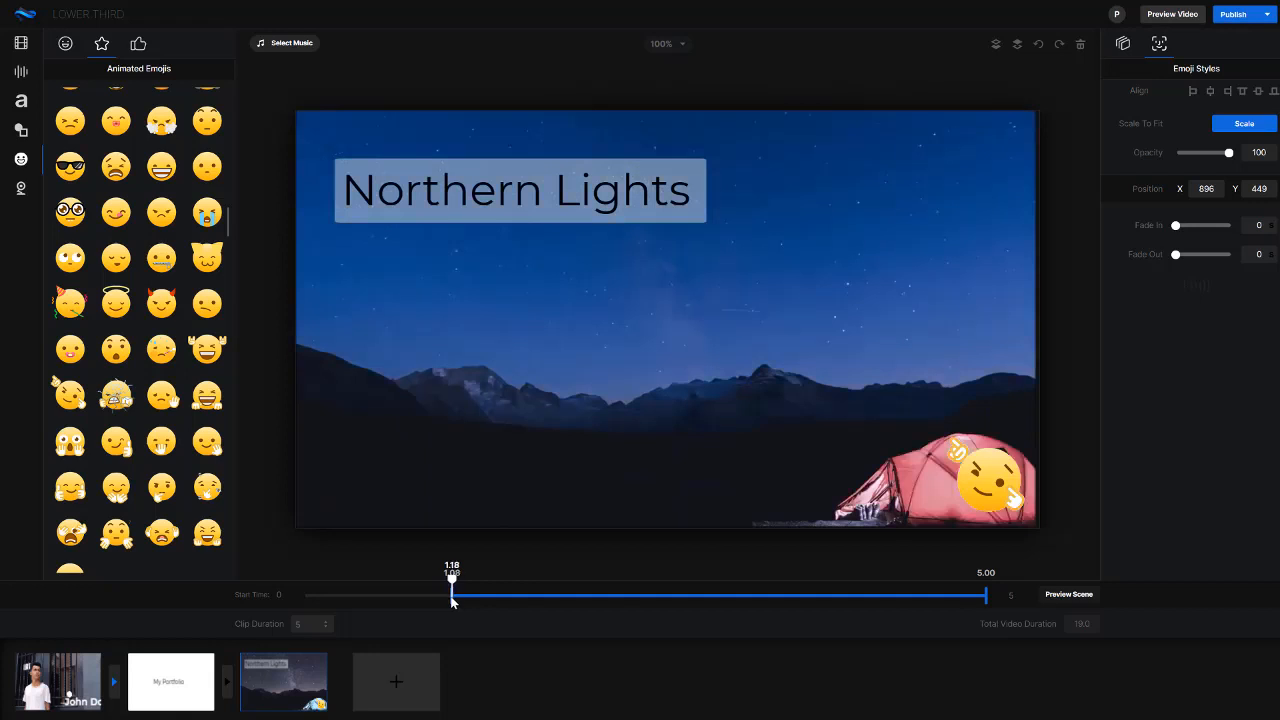
left_click_drag(913, 598, 755, 600)
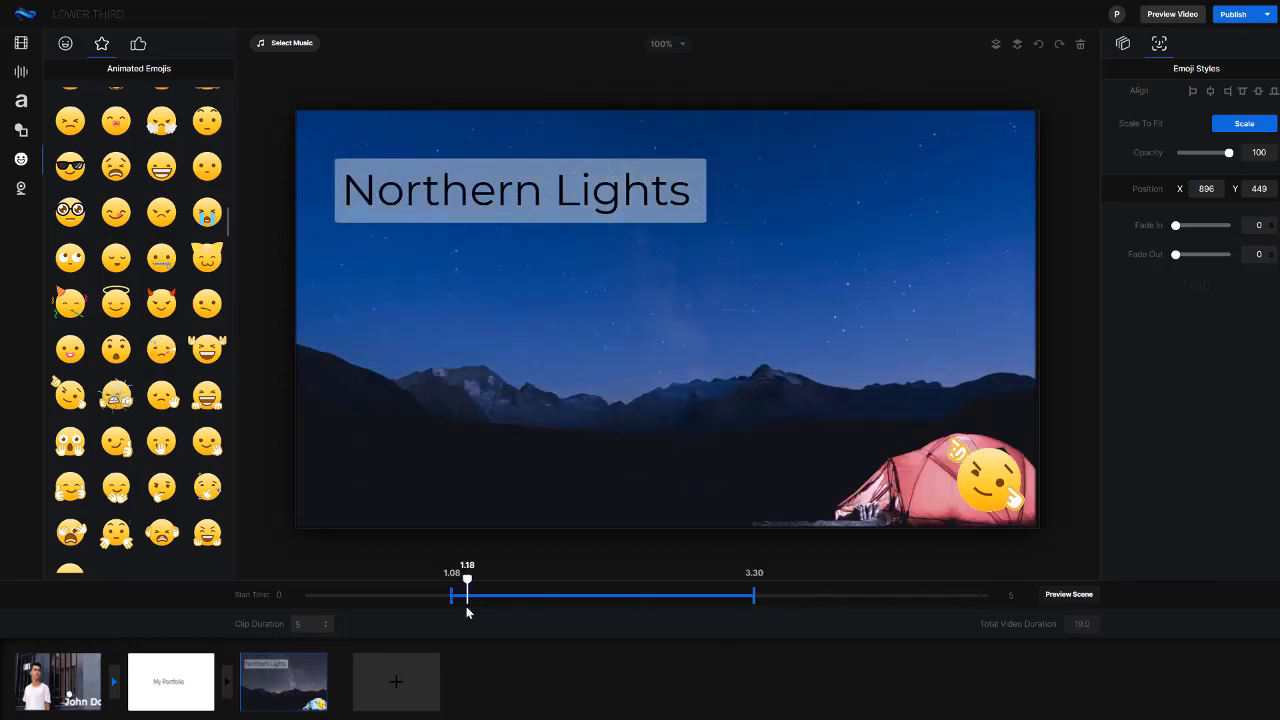
mouse_move(468, 580)
left_mouse_down()
mouse_move(424, 583)
mouse_move(790, 587)
mouse_move(258, 557)
left_mouse_up()
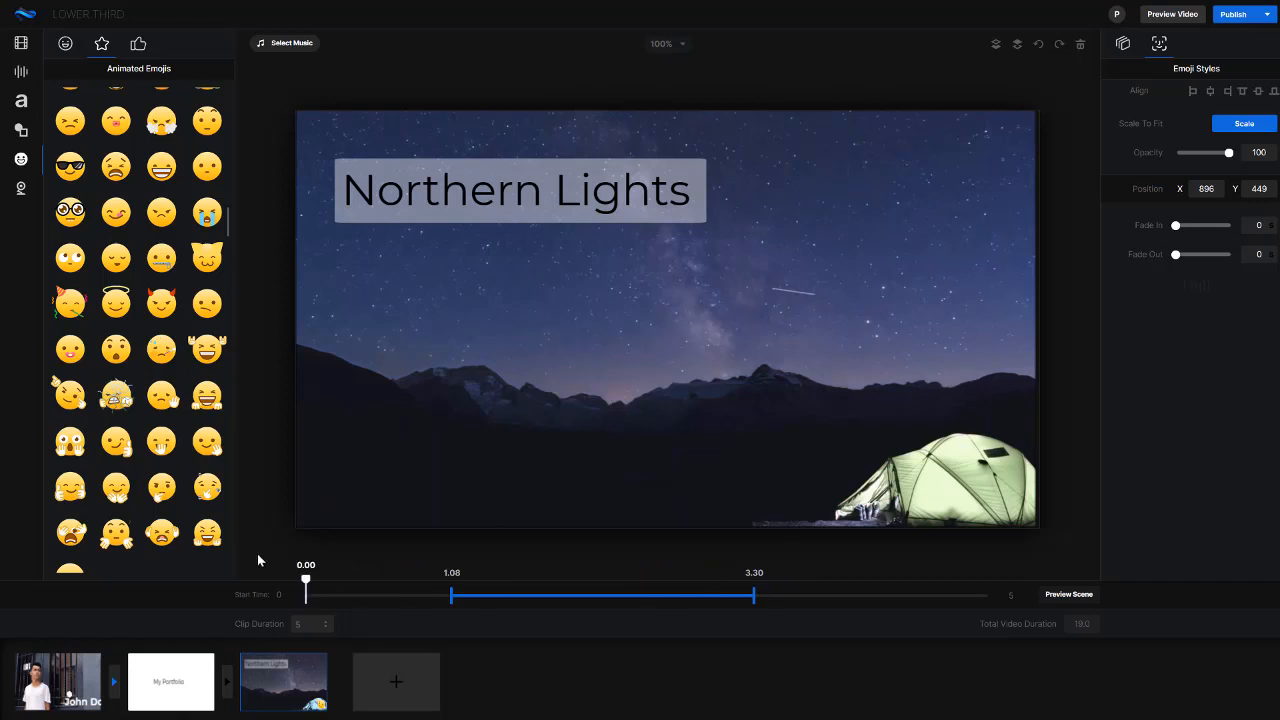
Check the layers of the Northern Lights, My Portfolio and opening scenes, and bring up the icon library
left_click(1124, 45)
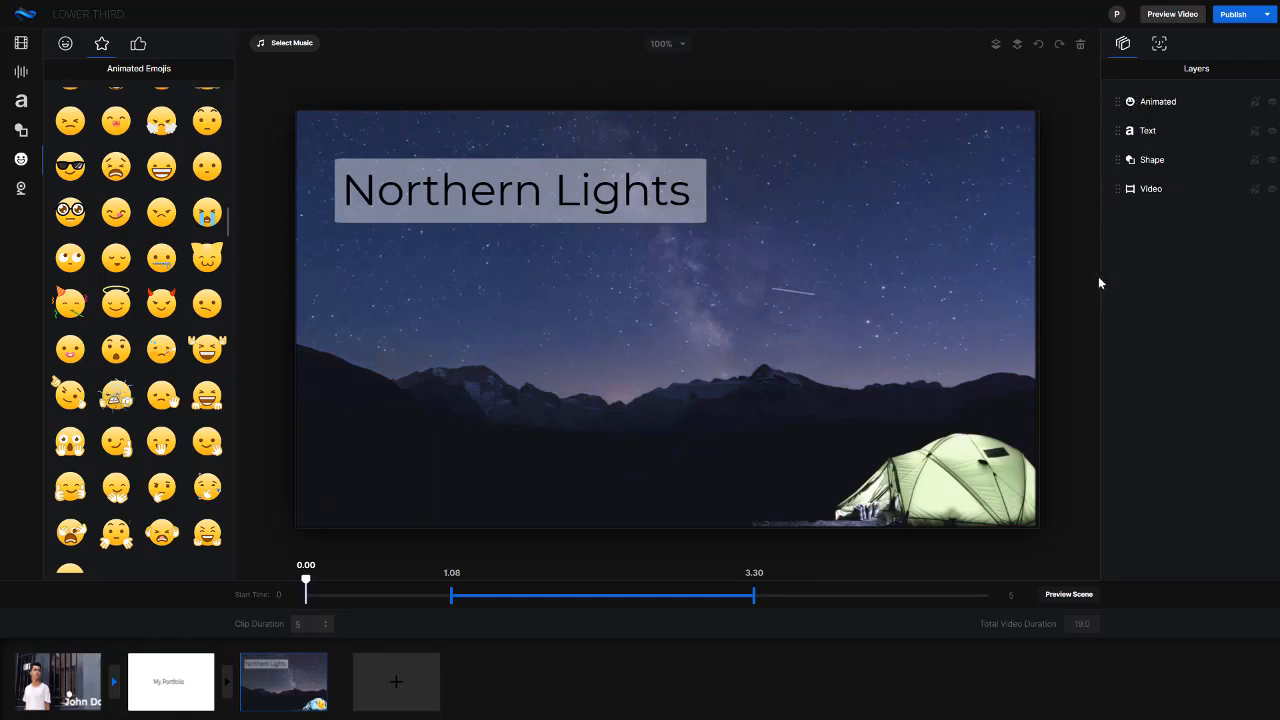
left_click(208, 668)
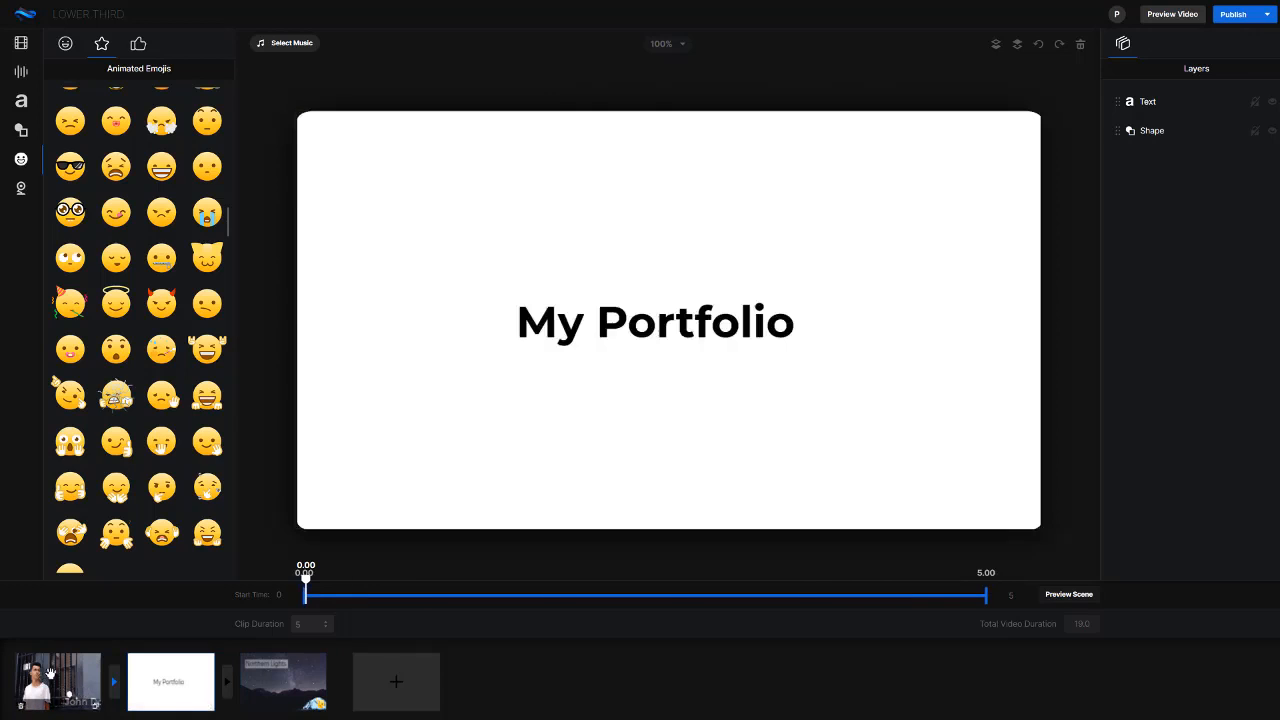
left_click(50, 672)
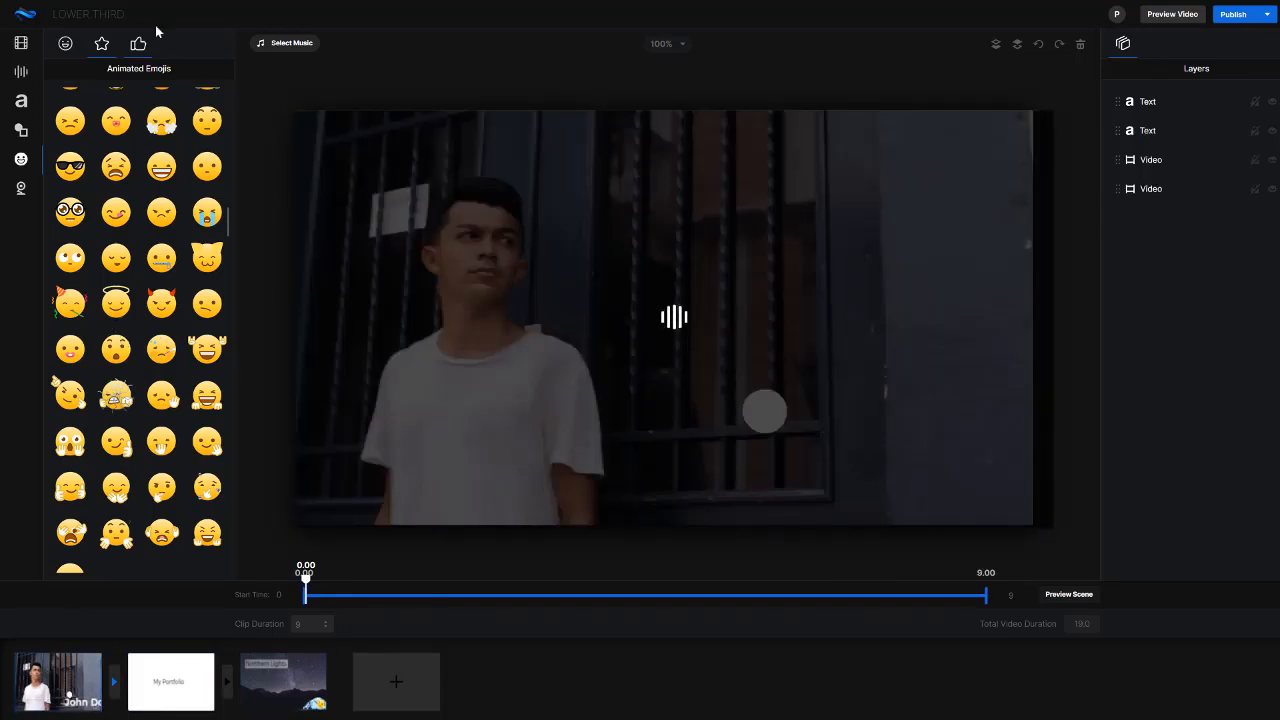
left_click(138, 44)
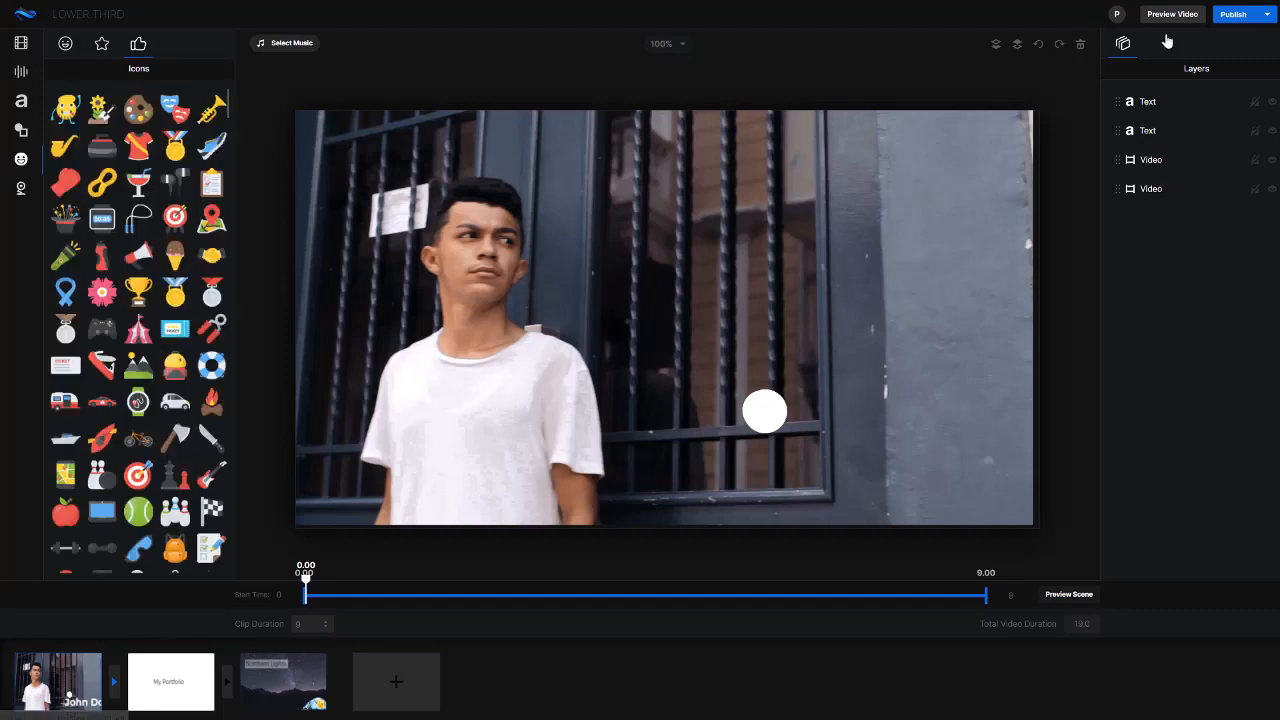
Check the publishing options and preview the whole video
left_click(1246, 20)
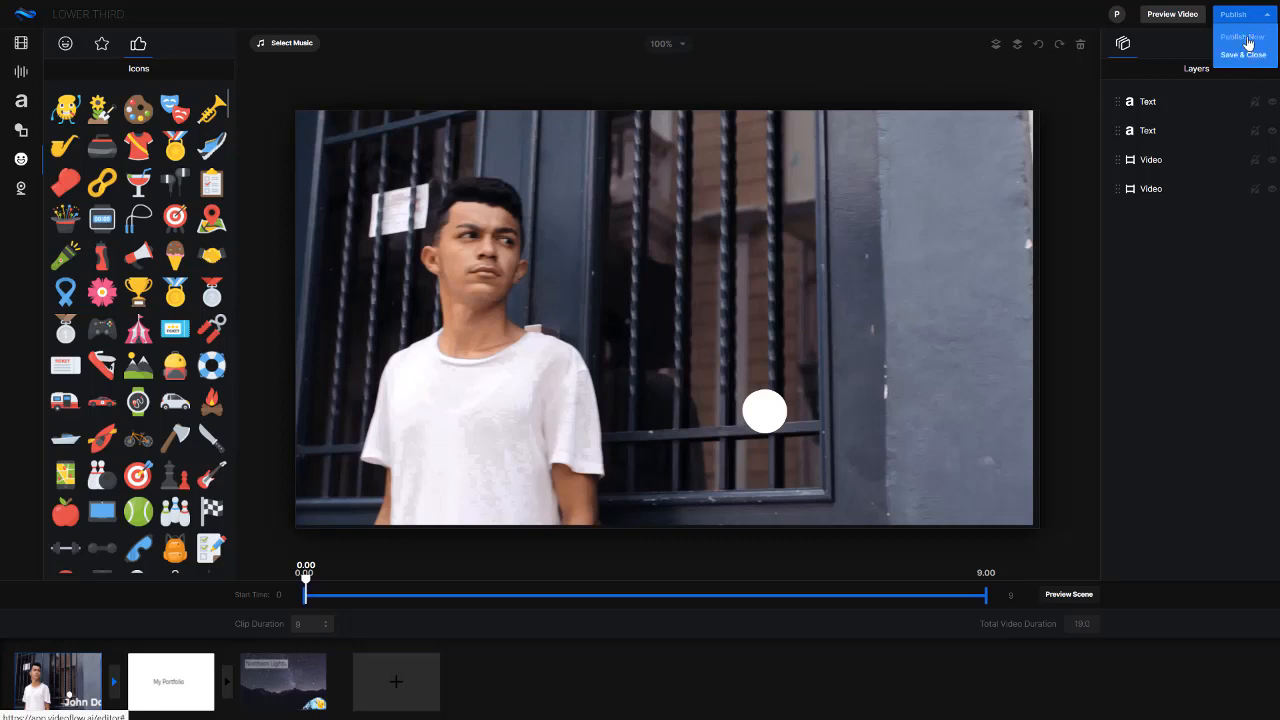
left_click(1077, 18)
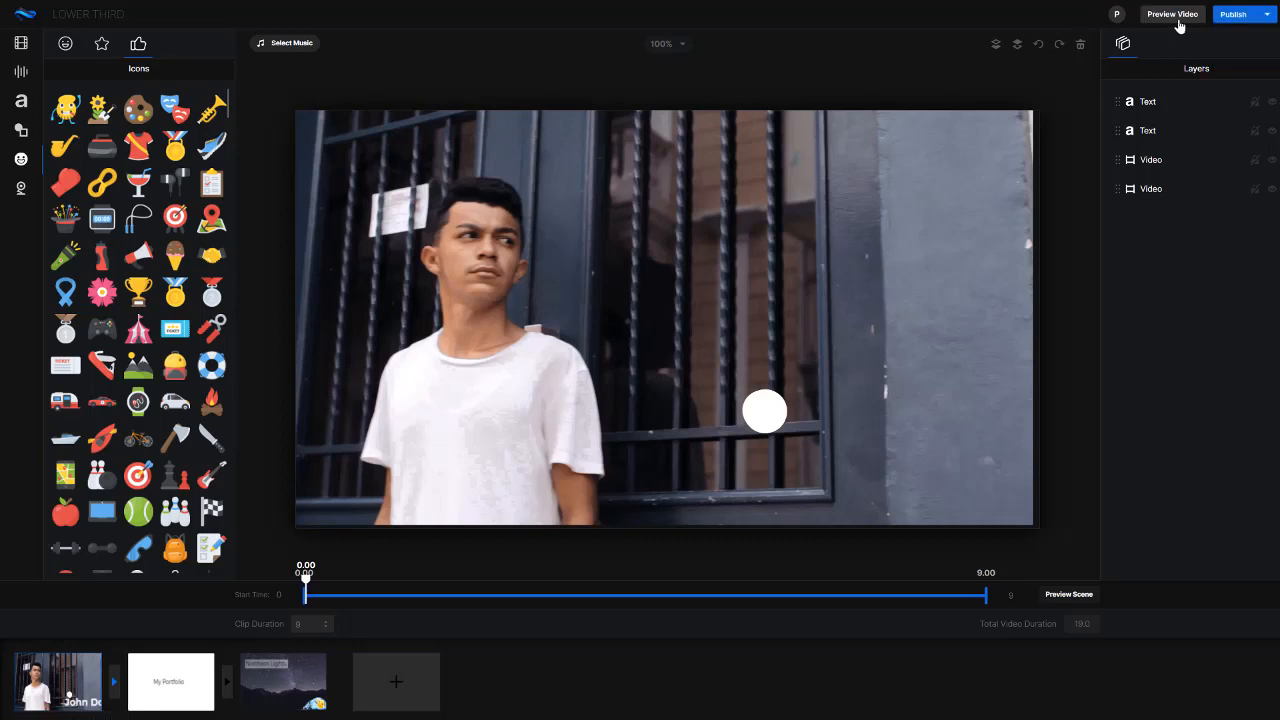
left_click(1178, 18)
Examine the audio recording and text-to-speech options, and sample the track "Toy" in the music library
left_click(21, 72)
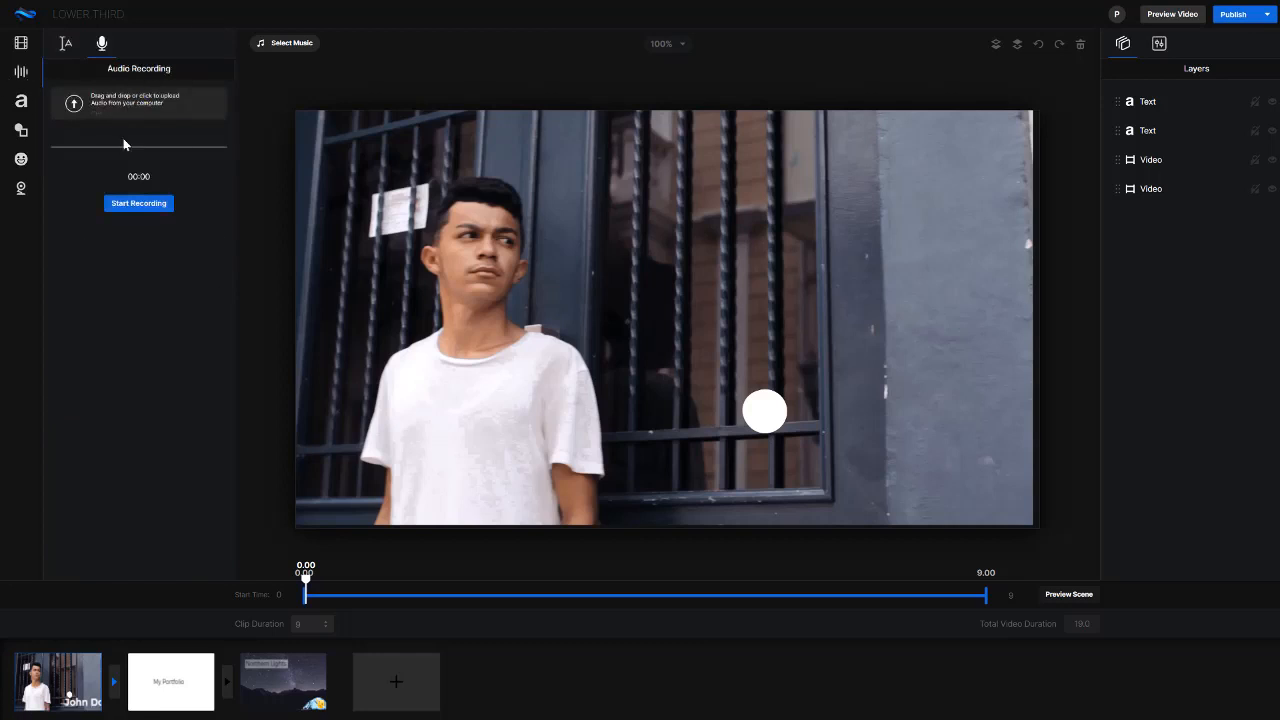
left_click(69, 48)
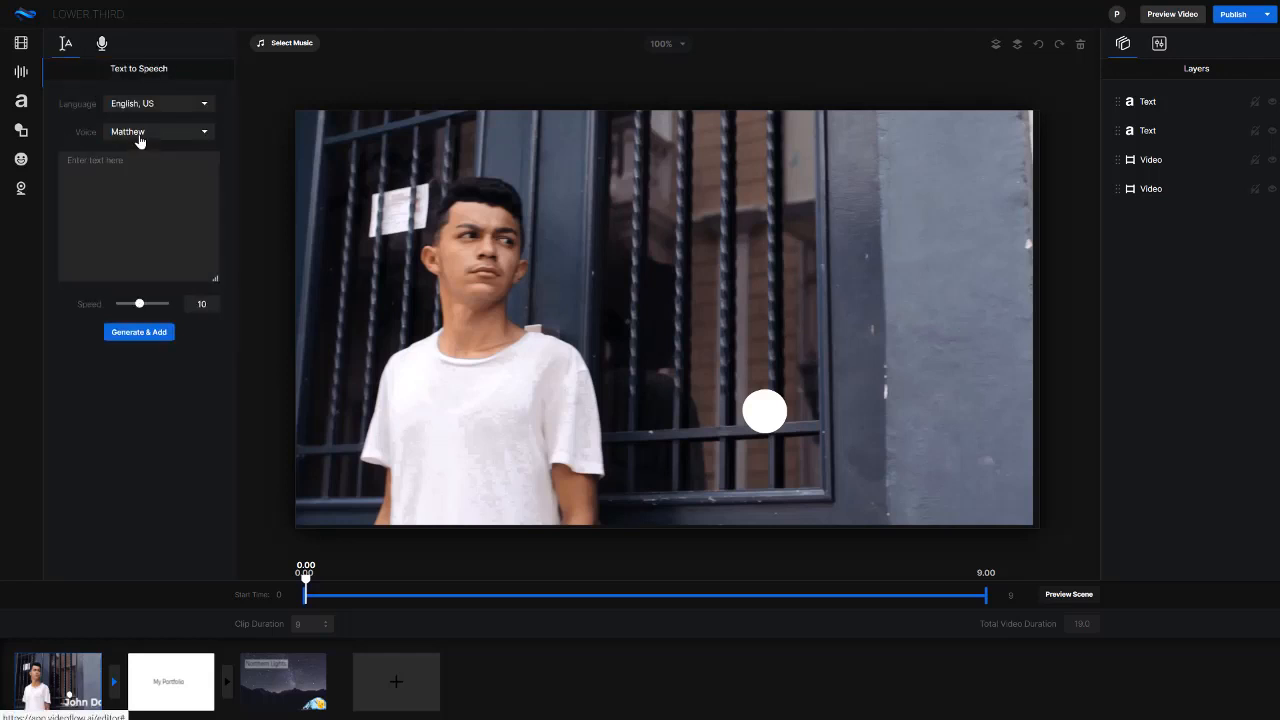
left_click(290, 43)
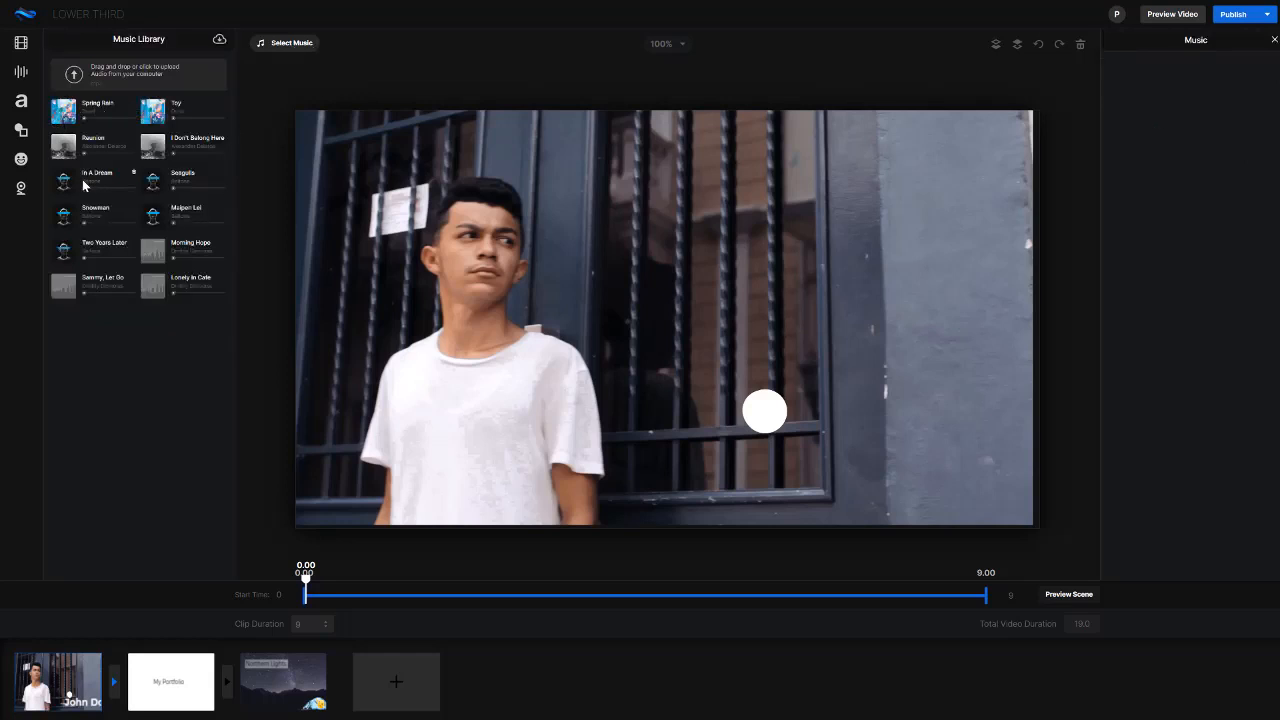
left_click(156, 111)
left_click(155, 112)
Publish the video at 1080p resolution, 1920 by 1080, and start rendering it
left_click(1233, 15)
left_click(1234, 38)
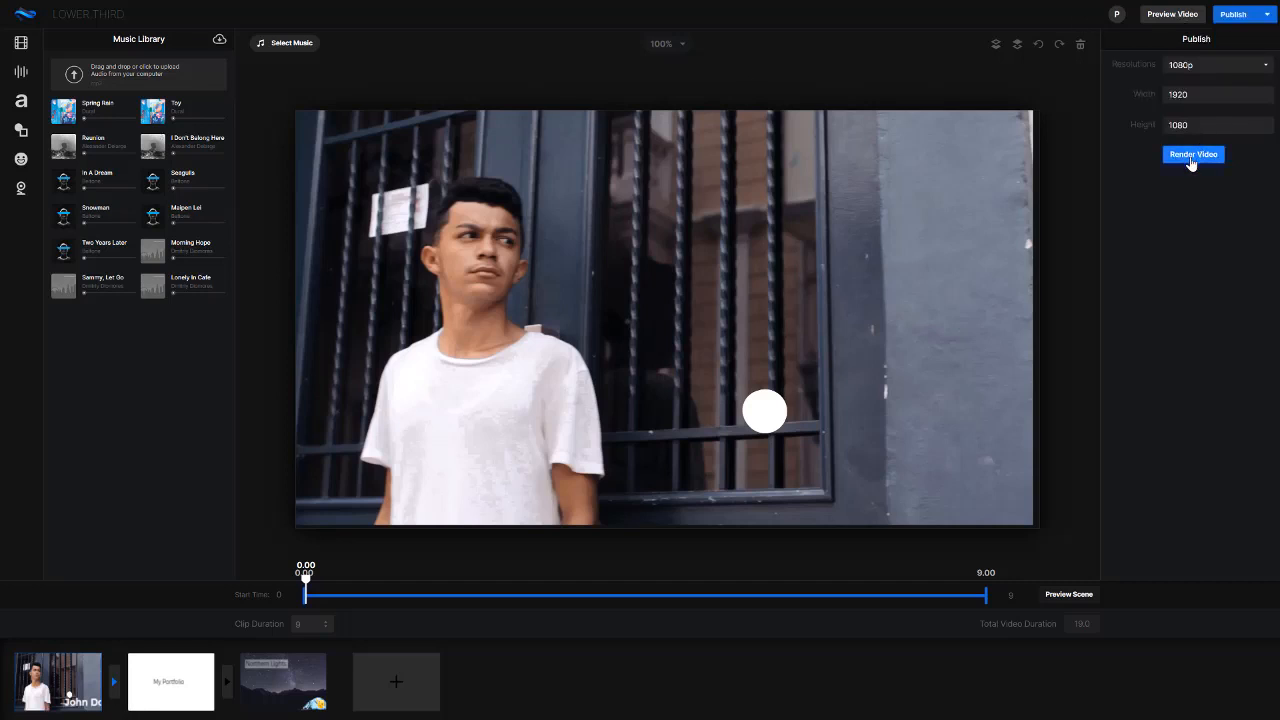
left_click(1230, 66)
left_click(1182, 125)
left_click(1186, 153)
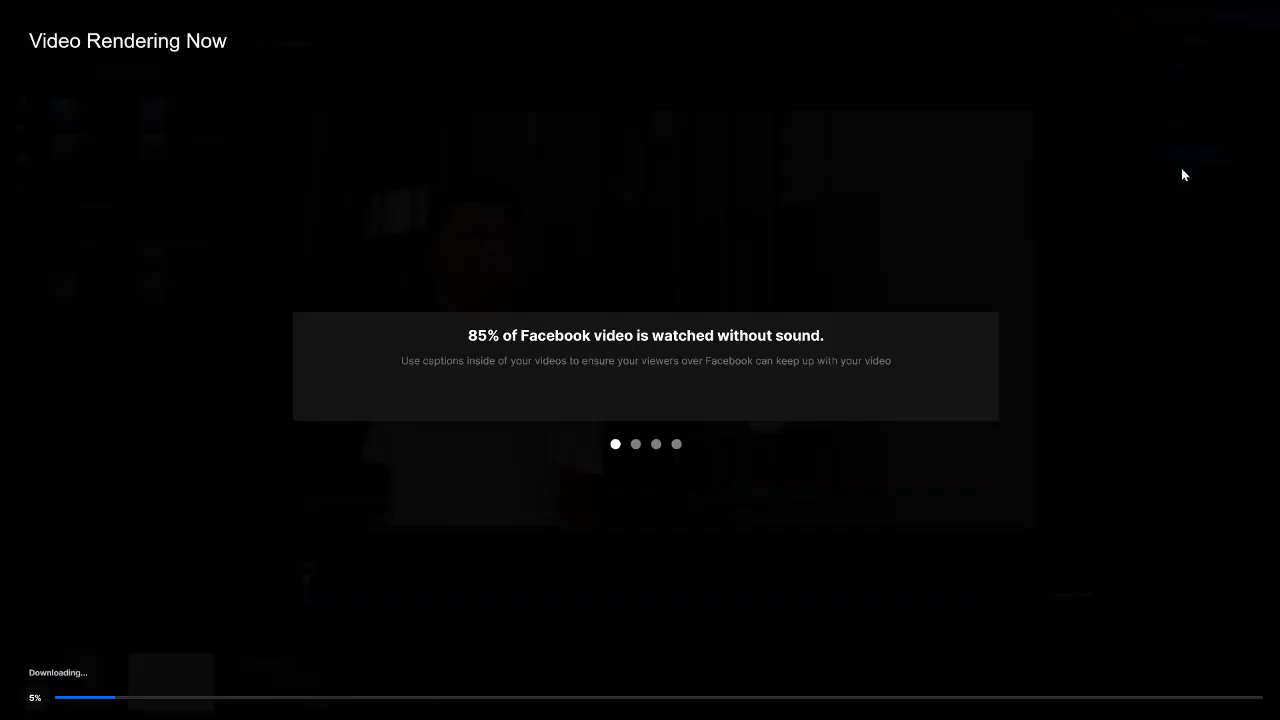